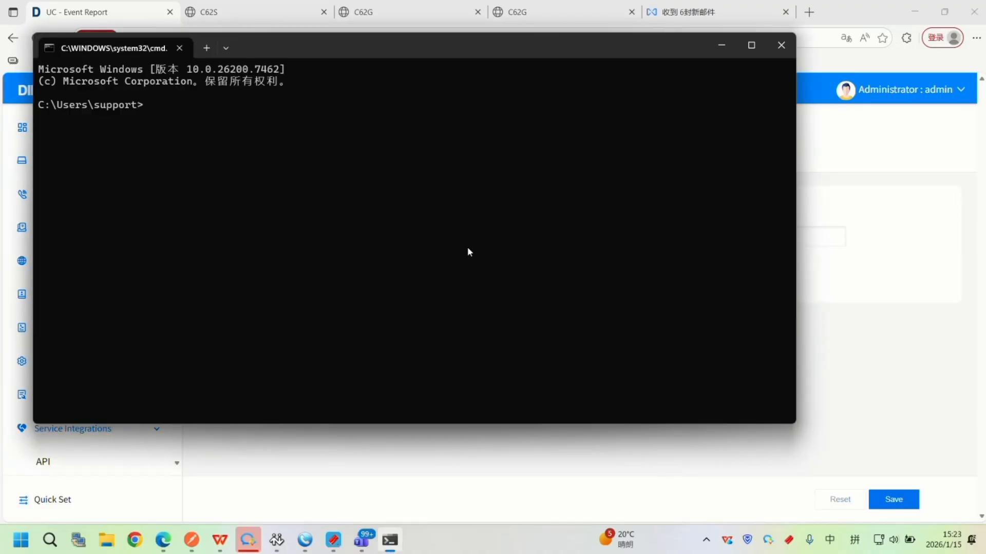
Run ipconfig in the command prompt, copy the computer's Ethernet IPv4 address and return to the Event Report page.
type("ipconfig")
key("shift")
key("Return")
left_click_drag(359, 211, 280, 213)
key("ctrl+c")
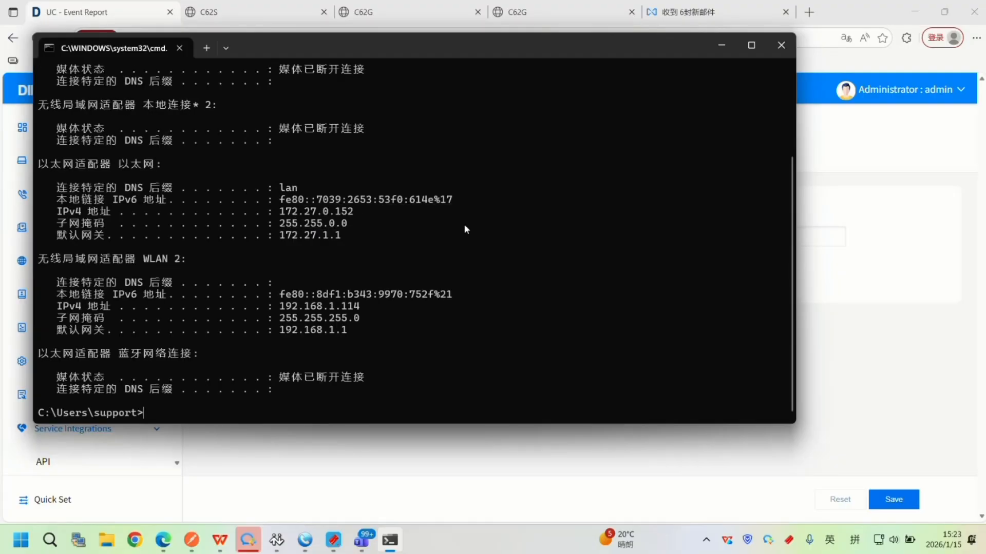
left_click(721, 45)
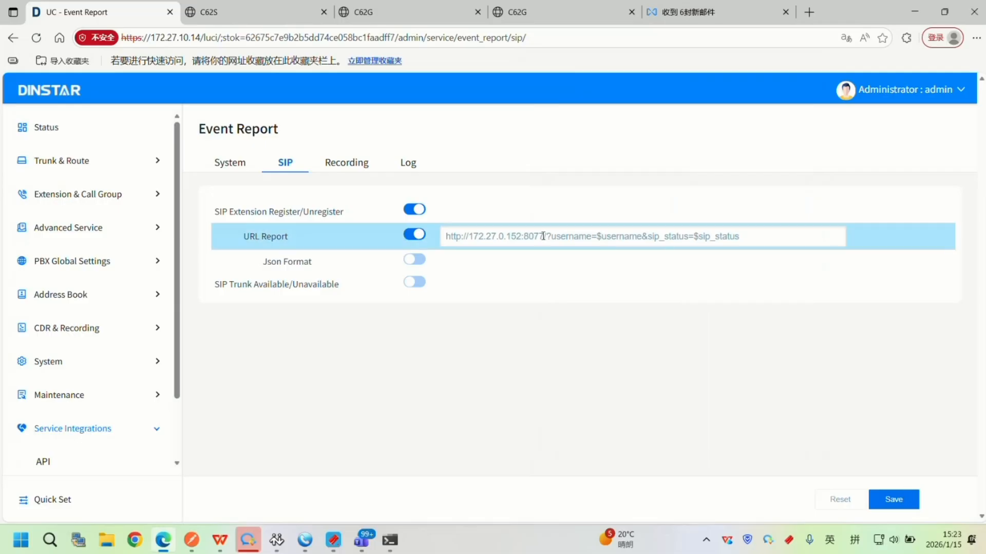
Clear the HFS file server's request log and save the SIP event report settings with the URL report on port 8077.
left_click_drag(543, 236, 529, 237)
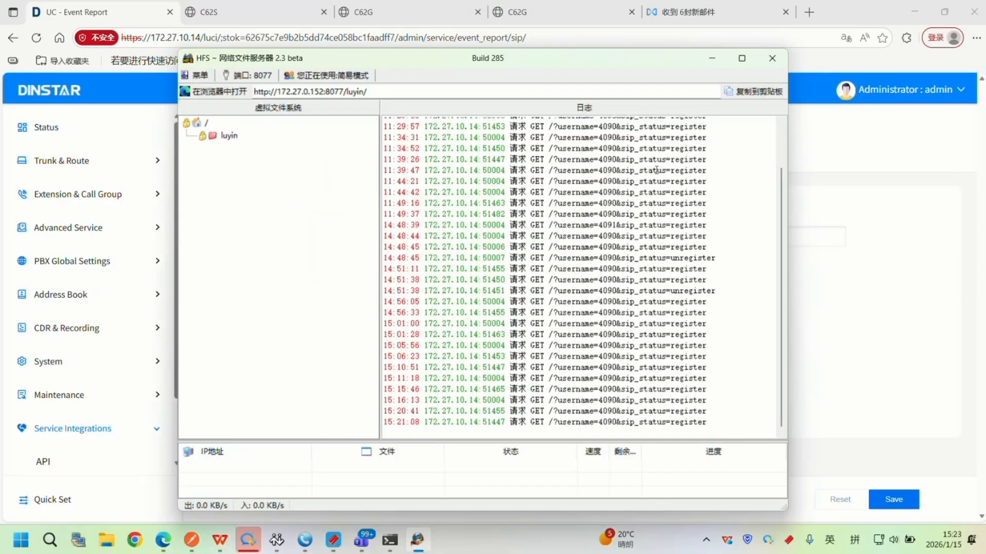
right_click(688, 191)
left_click(723, 239)
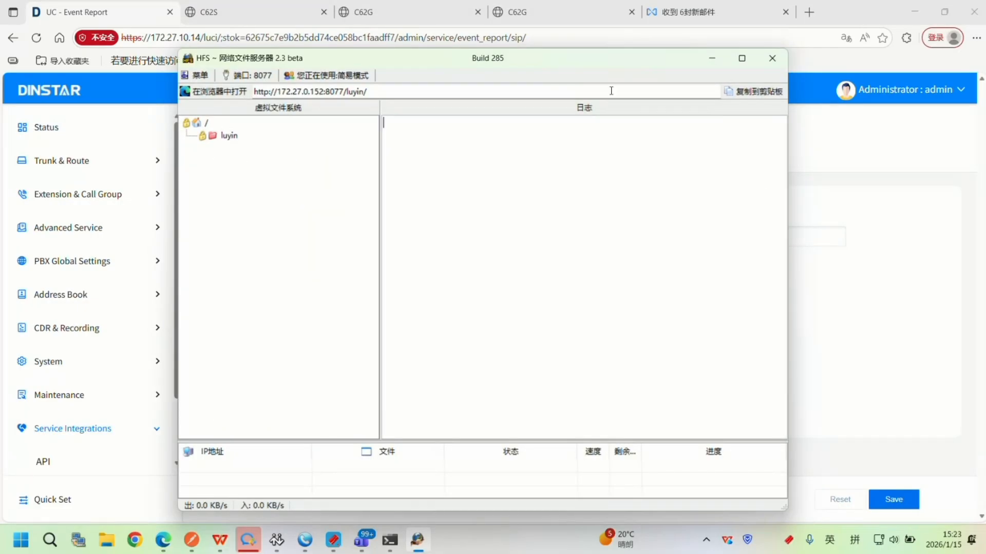
left_click(712, 58)
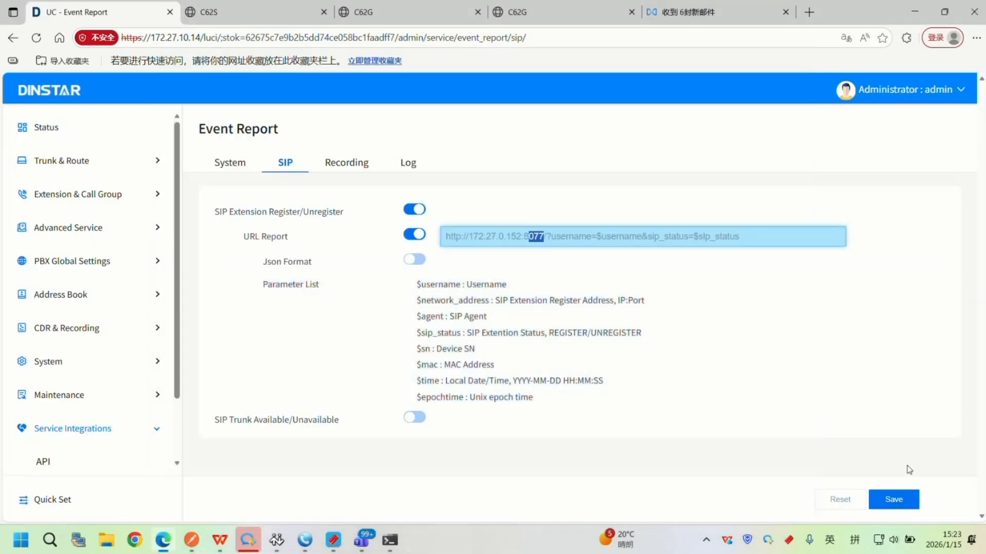
left_click(894, 499)
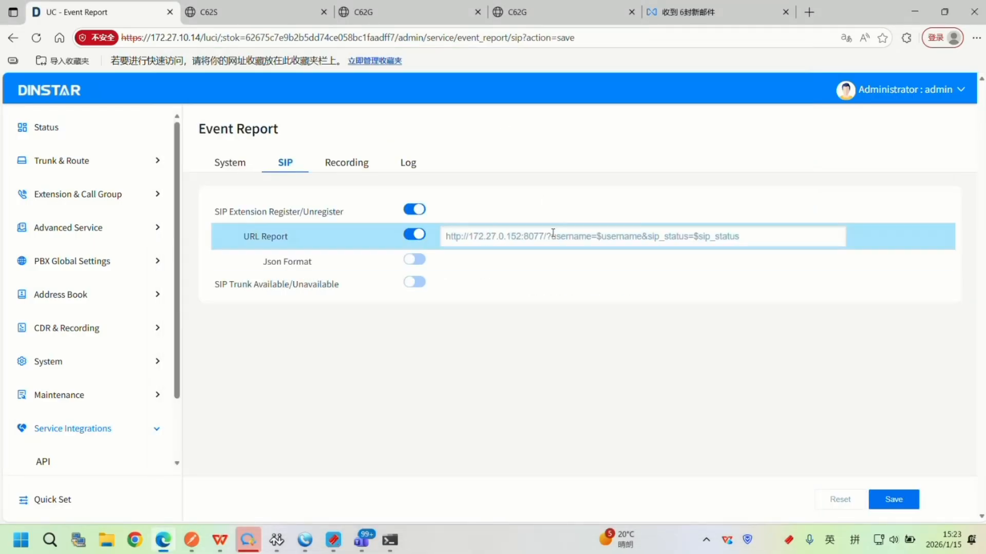
On the C62G phone's SIP account page, set Account1's Active option to Disabled and submit the change.
left_click(359, 12)
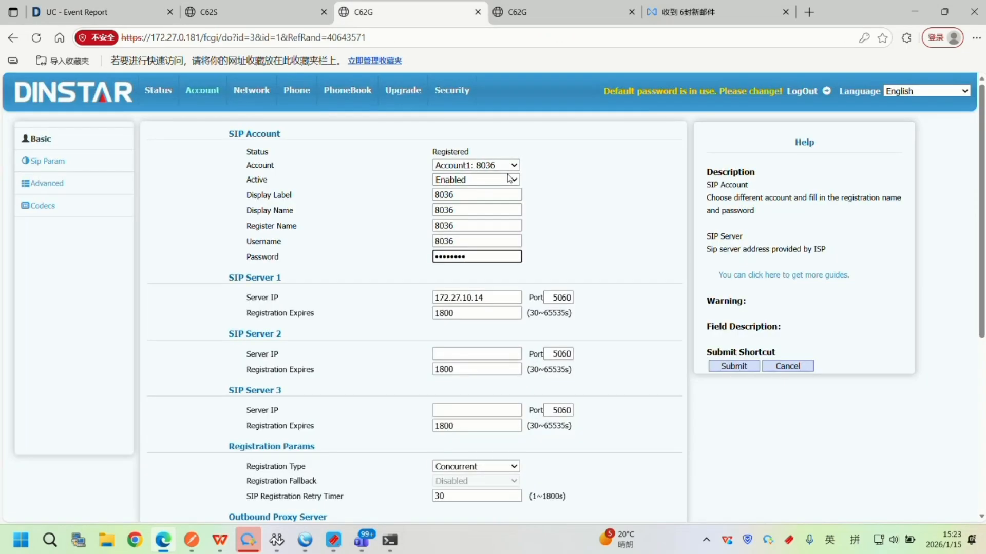
double_click(468, 153)
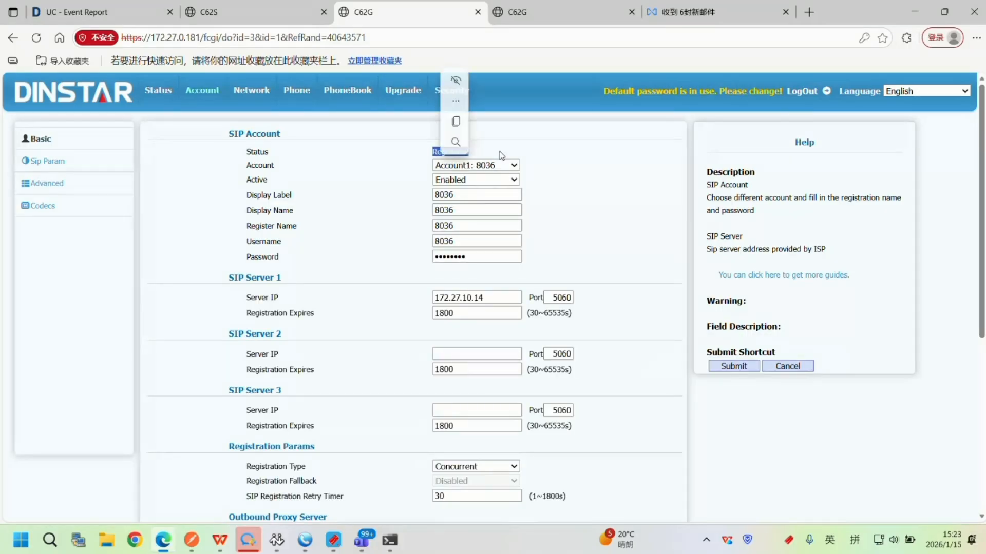
left_click(460, 185)
left_click(462, 201)
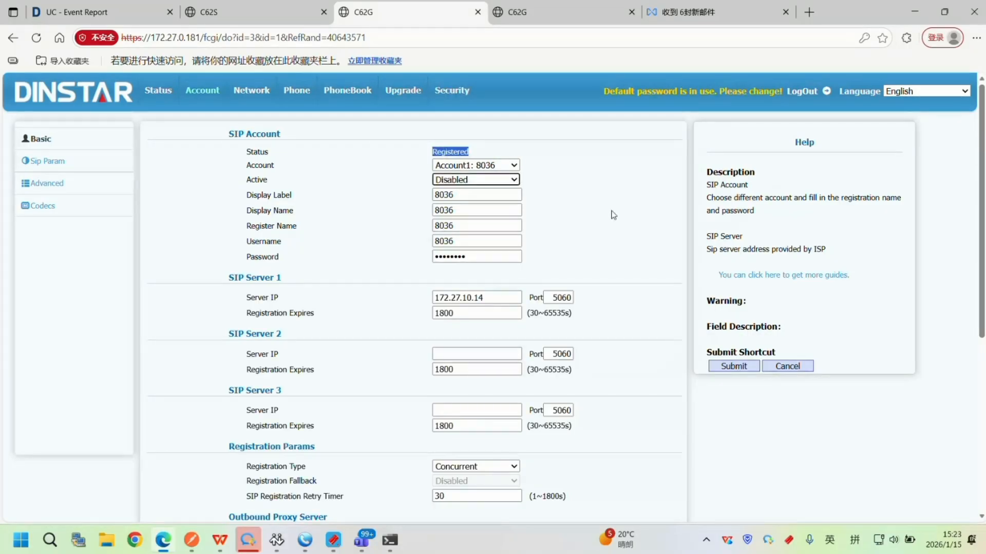
left_click(734, 366)
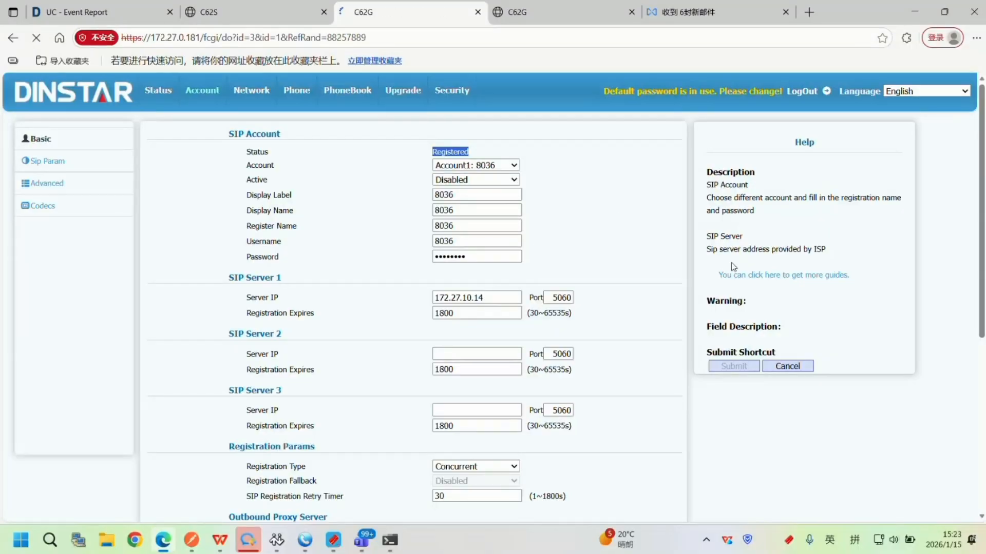
Log back in to the phone with the admin username and password and submit Account1 as Disabled again.
left_click(495, 228)
left_click(498, 270)
key("Return")
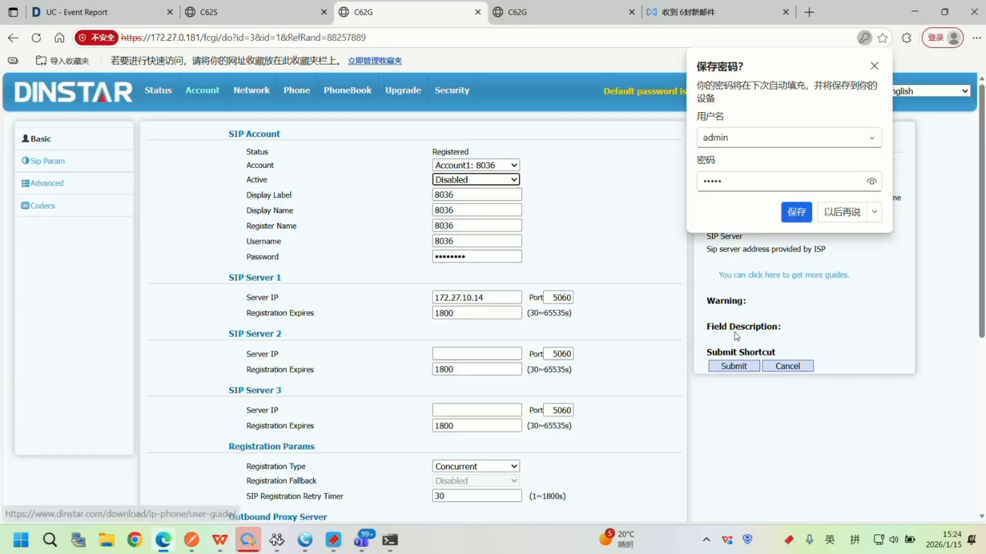
left_click(733, 366)
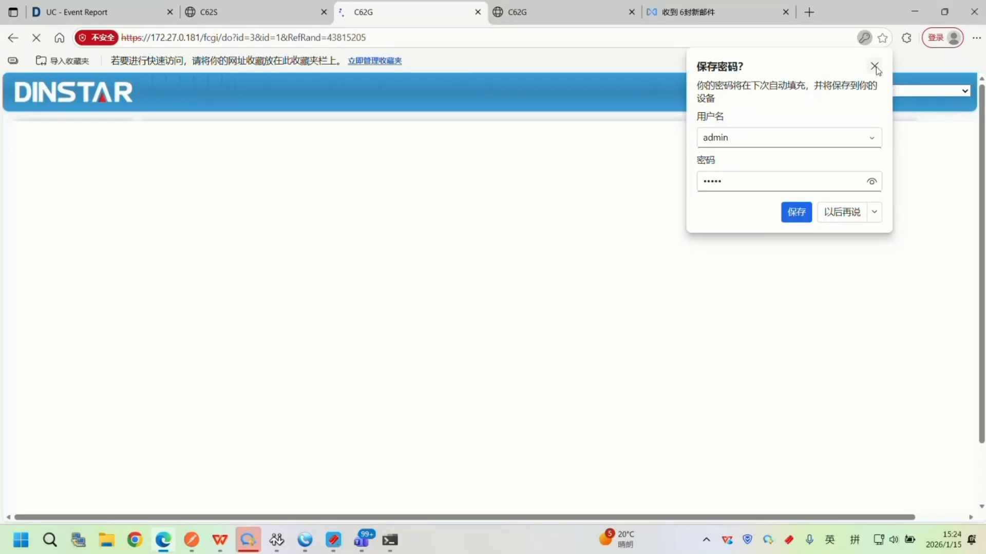
left_click(875, 69)
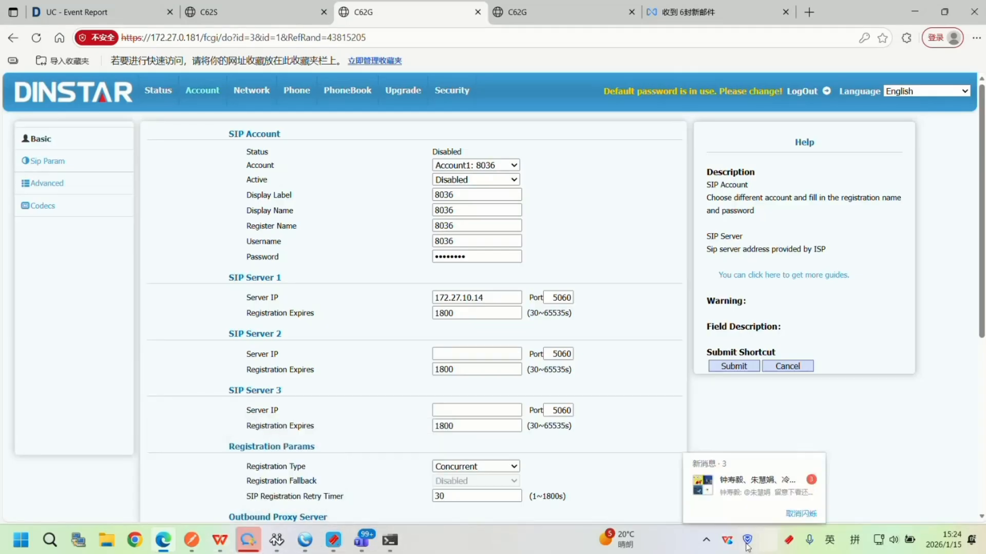
Switch to HFS and examine the log for the request reported after disabling the phone account.
left_click(707, 540)
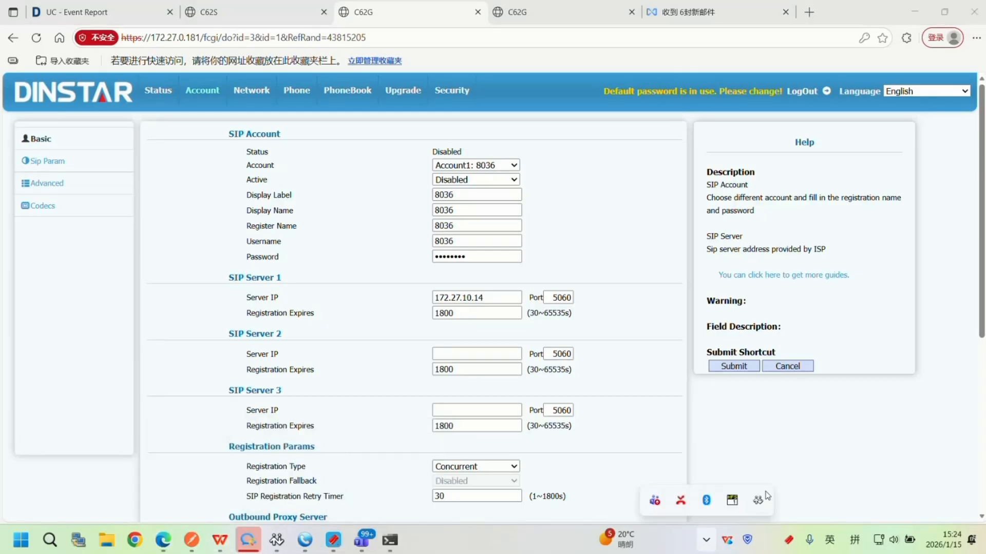
left_click(733, 501)
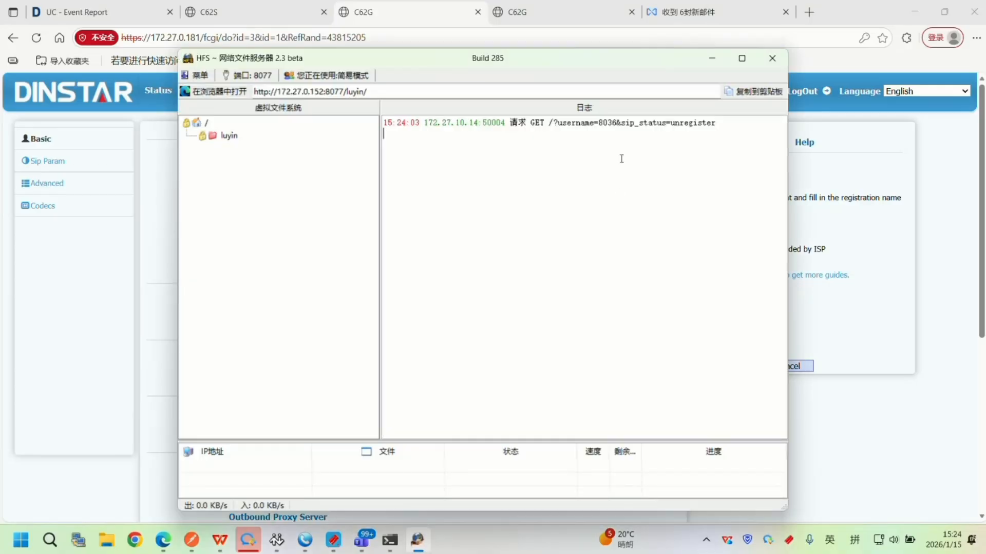
triple_click(720, 124)
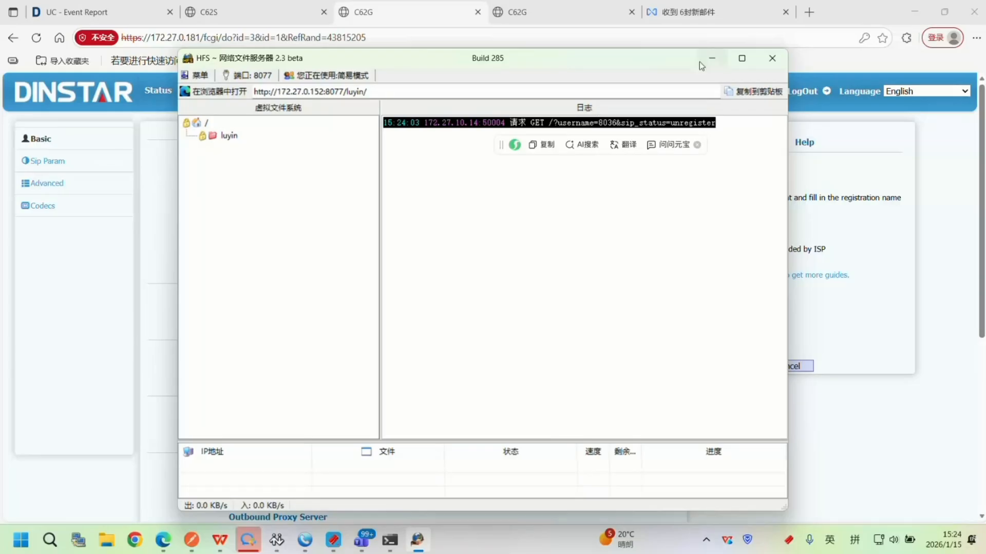
left_click(705, 180)
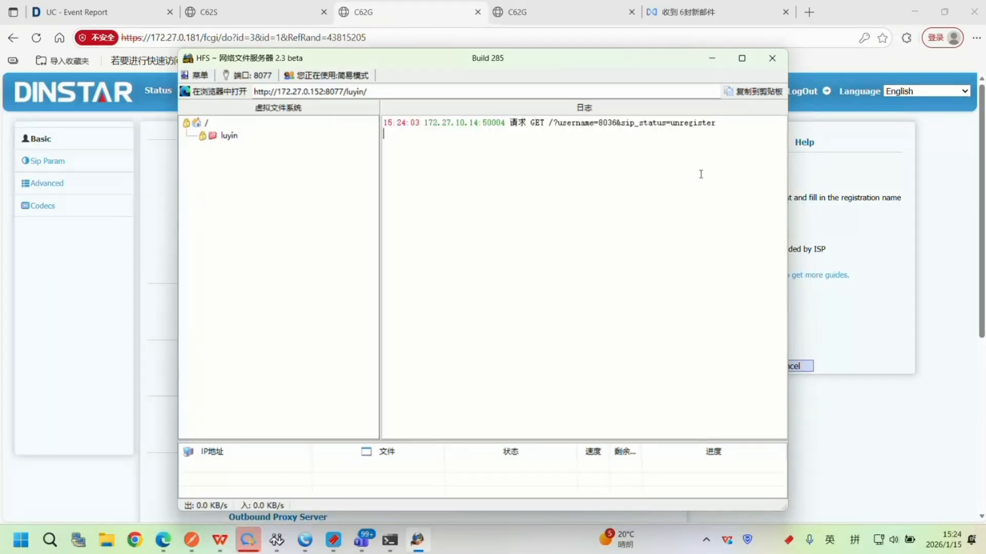
right_click(697, 174)
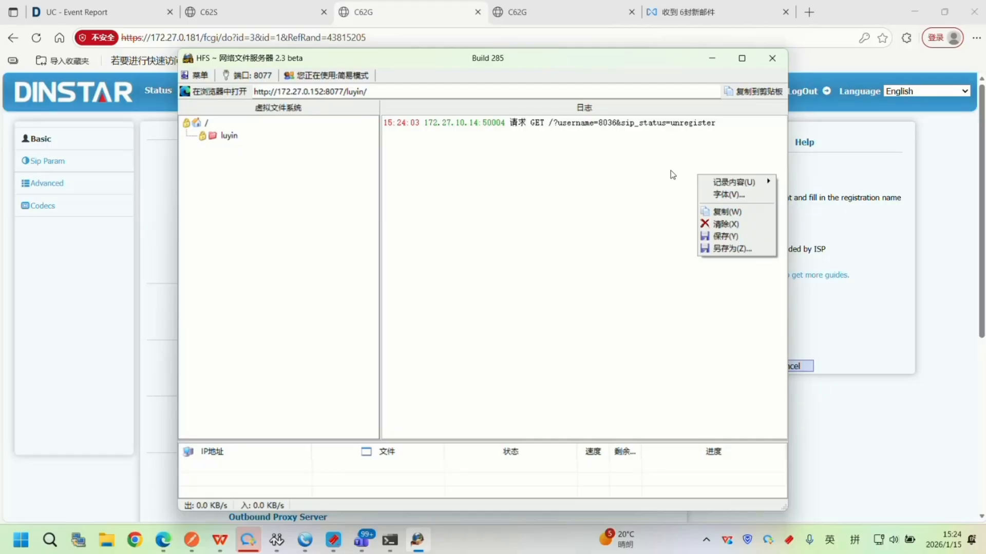
left_click(712, 58)
Return to the UC Event Report page and compare the report URL's variables with the Parameter List.
left_click(178, 7)
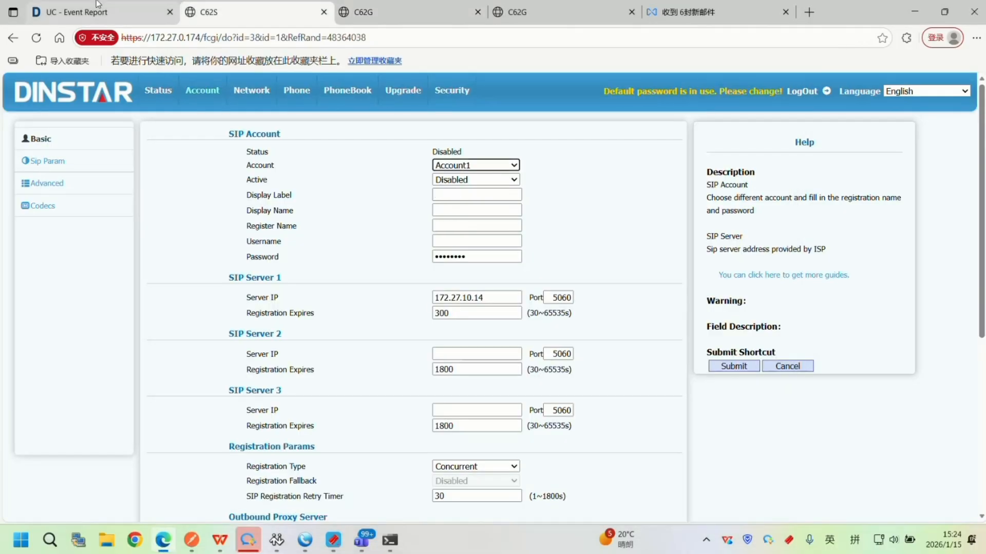
left_click(97, 4)
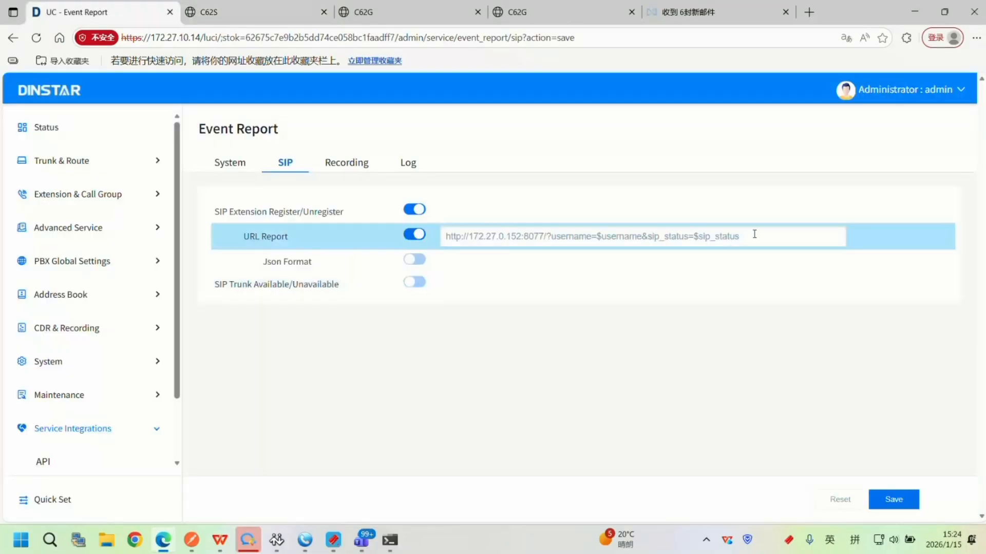
left_click_drag(754, 234, 598, 236)
left_click_drag(561, 398, 265, 284)
left_click_drag(421, 284, 435, 317)
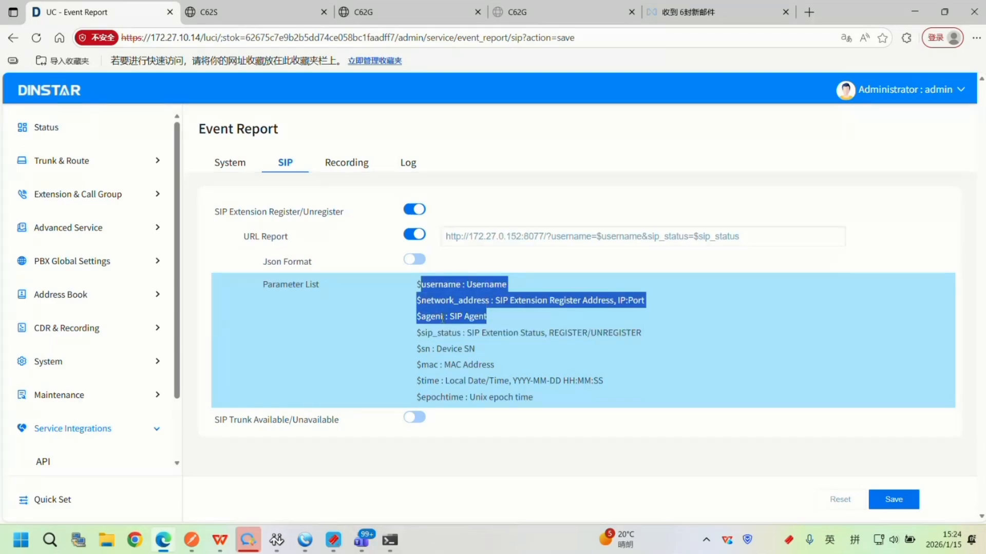
left_click(497, 359)
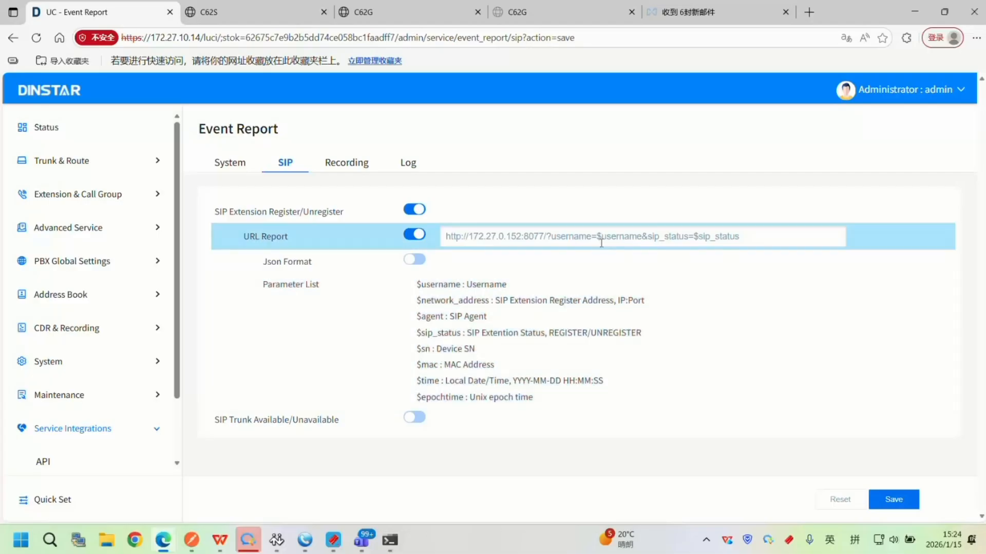
left_click_drag(601, 243, 742, 242)
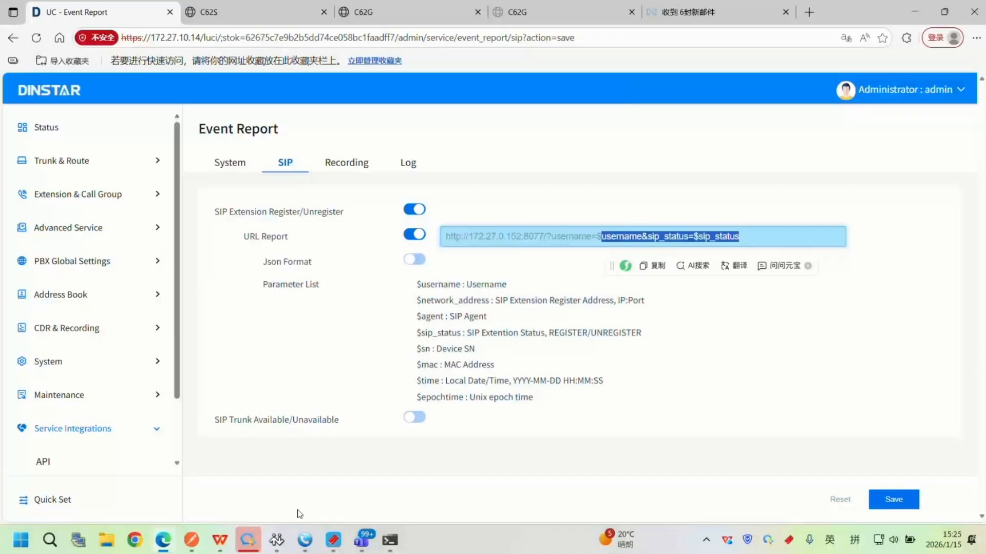
Check the username and sip_status parameters of the logged request in HFS against the report URL.
left_click(706, 539)
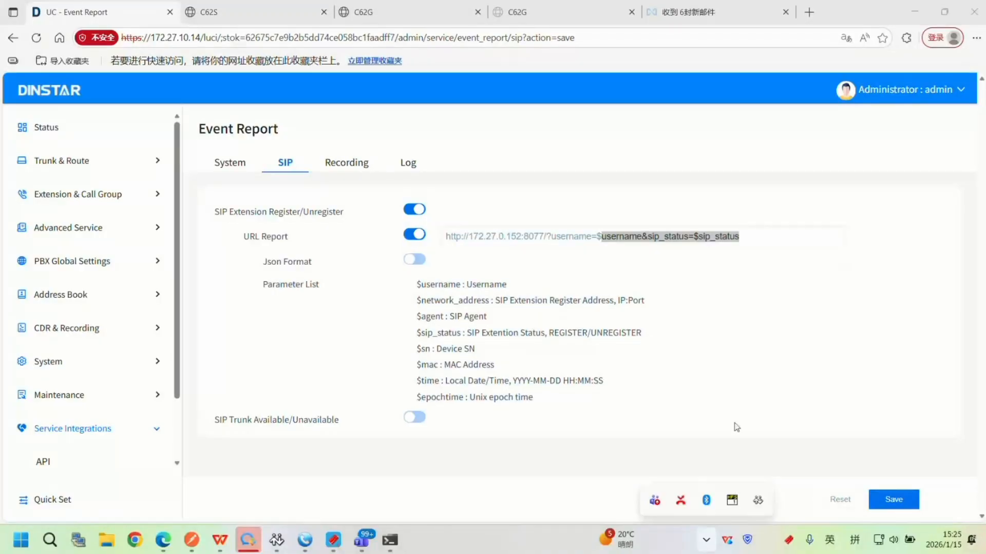
left_click(732, 501)
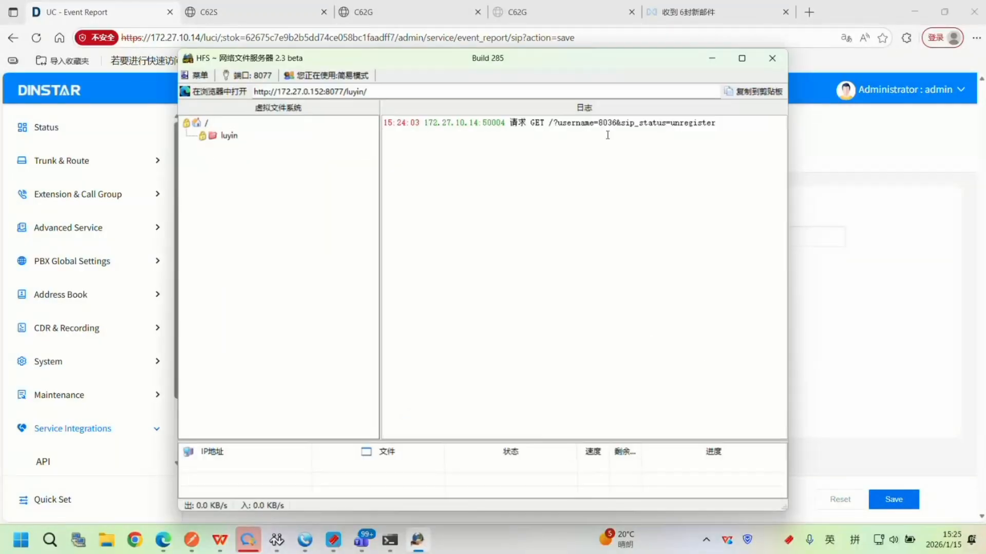
left_click_drag(599, 124, 677, 129)
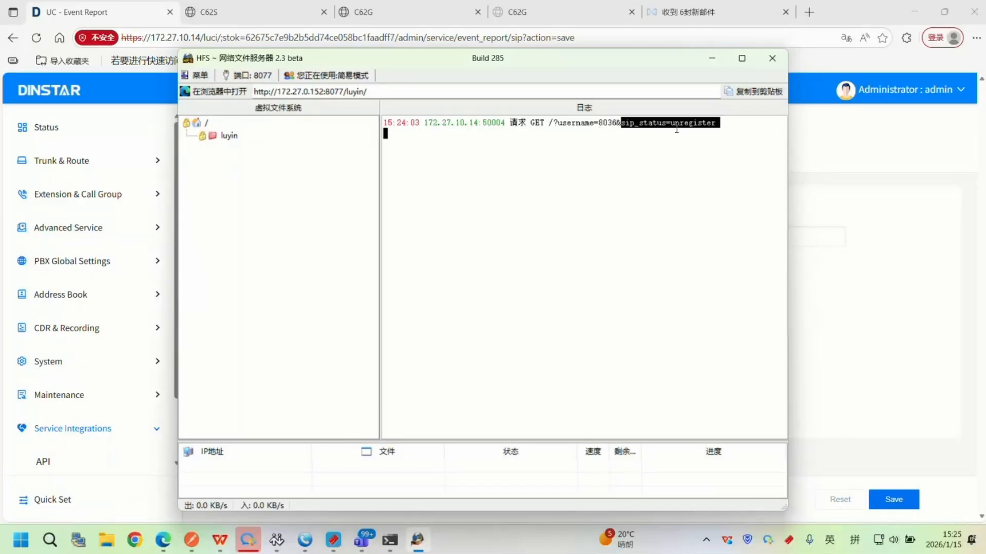
left_click_drag(679, 124, 721, 125)
left_click(726, 149)
left_click(711, 58)
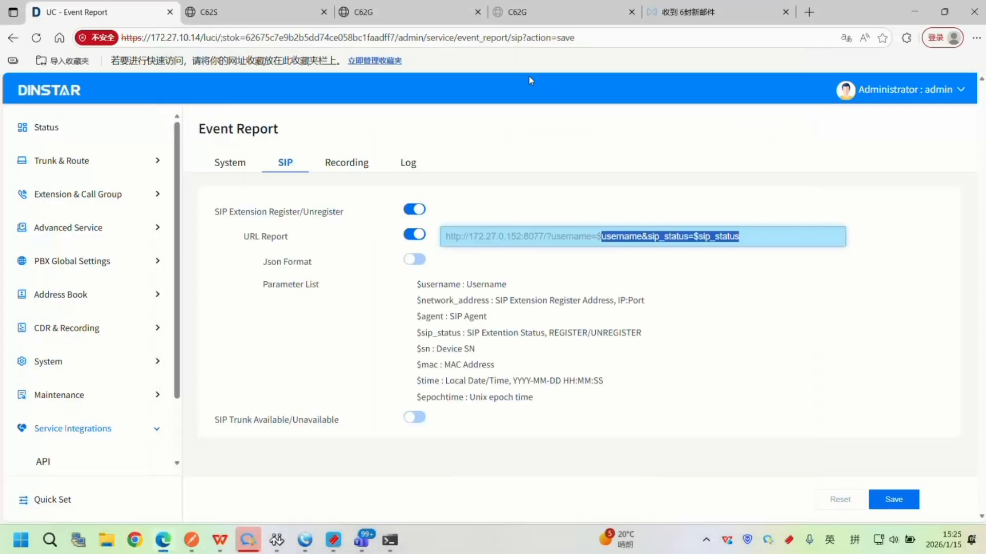
On the C62G phone's SIP account page, set Account1's Active option to Enabled and submit the change.
left_click(260, 10)
left_click(362, 11)
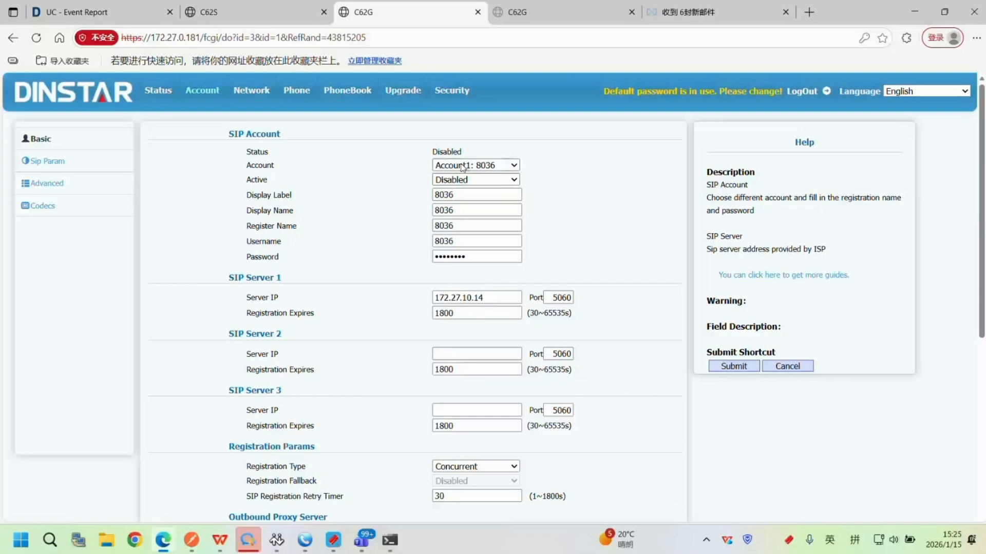
left_click(476, 180)
left_click(508, 206)
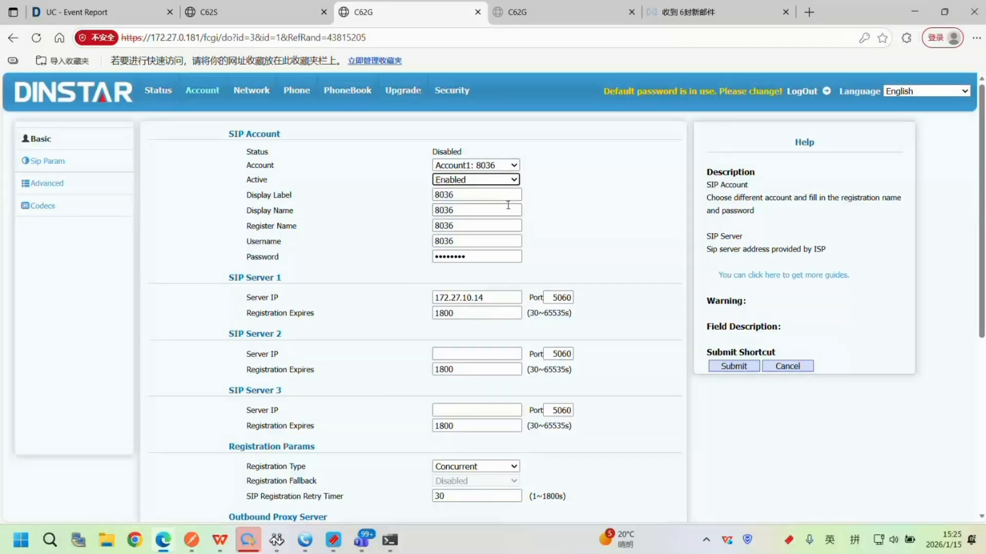
left_click(743, 368)
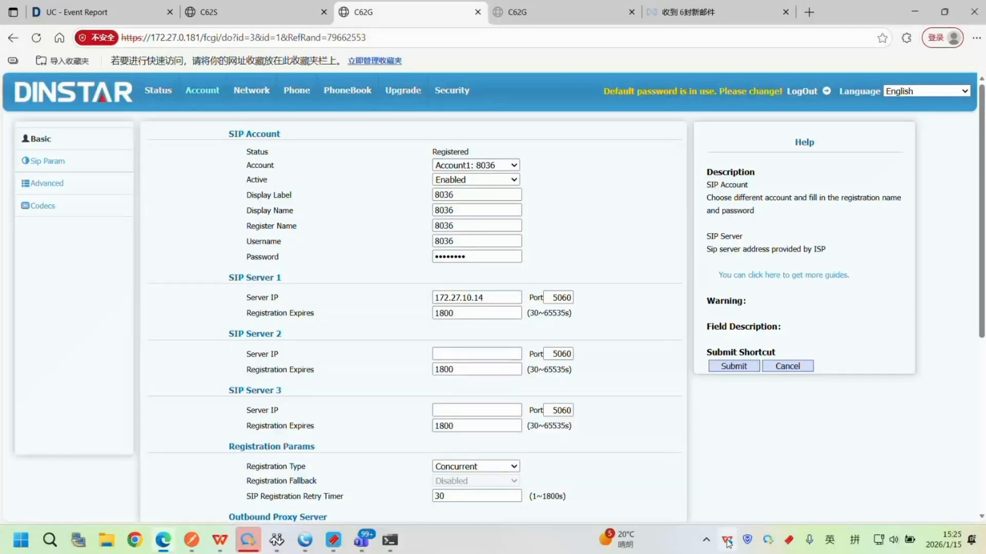
Switch to HFS and examine the log for the request reported after re-enabling the phone account.
left_click(707, 540)
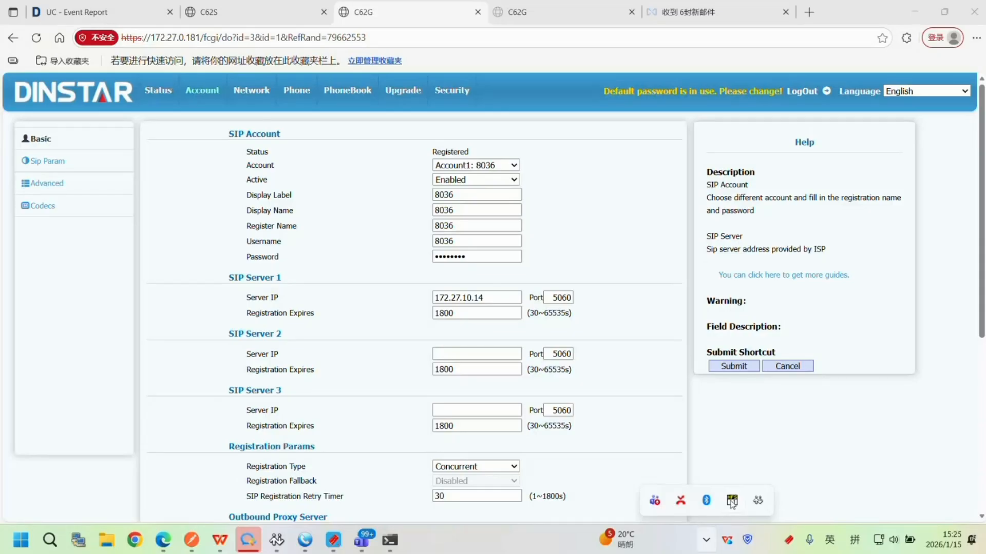
left_click(731, 501)
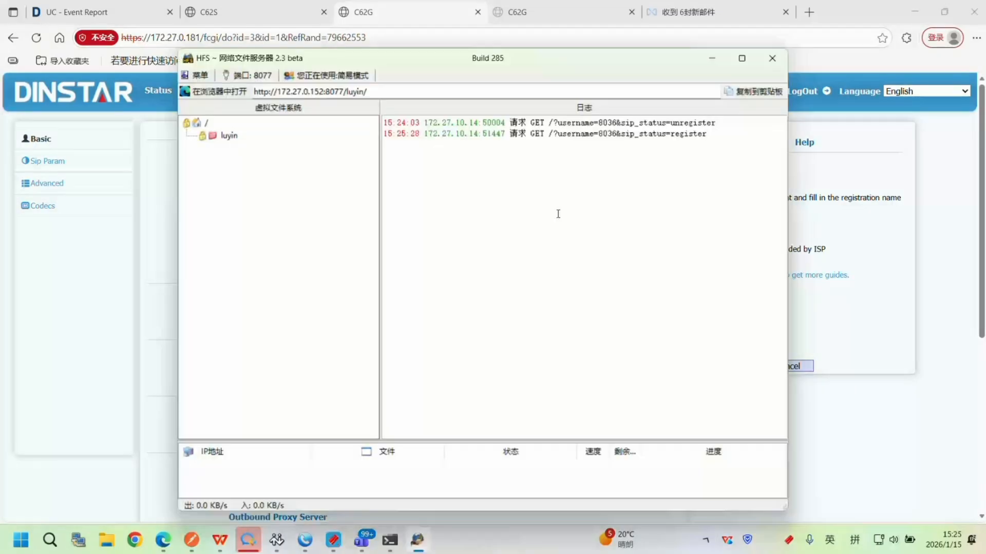
left_click_drag(708, 145, 643, 146)
left_click_drag(705, 146, 598, 145)
left_click(646, 181)
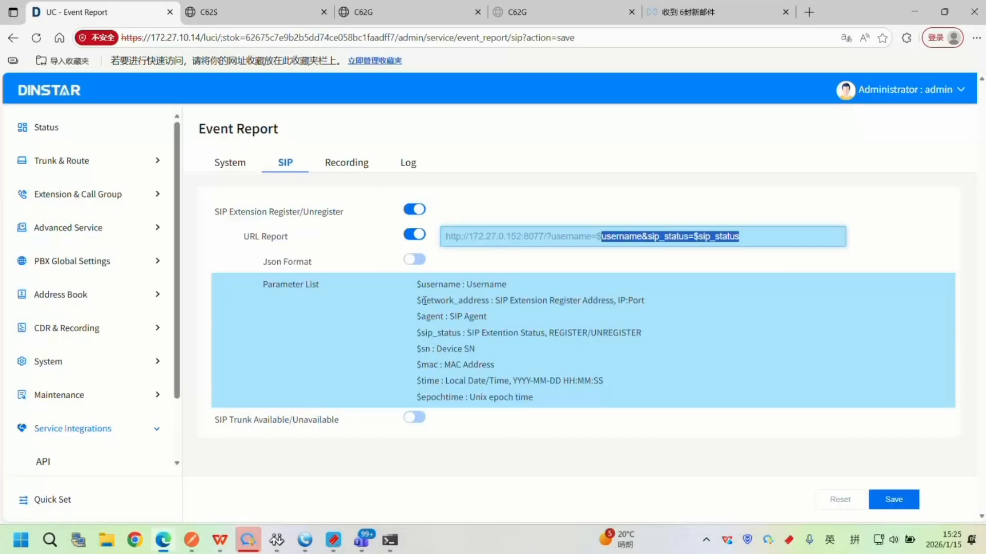
Review the available variables in the SIP Parameter List and their use in the URL Report address.
left_click_drag(418, 285, 562, 381)
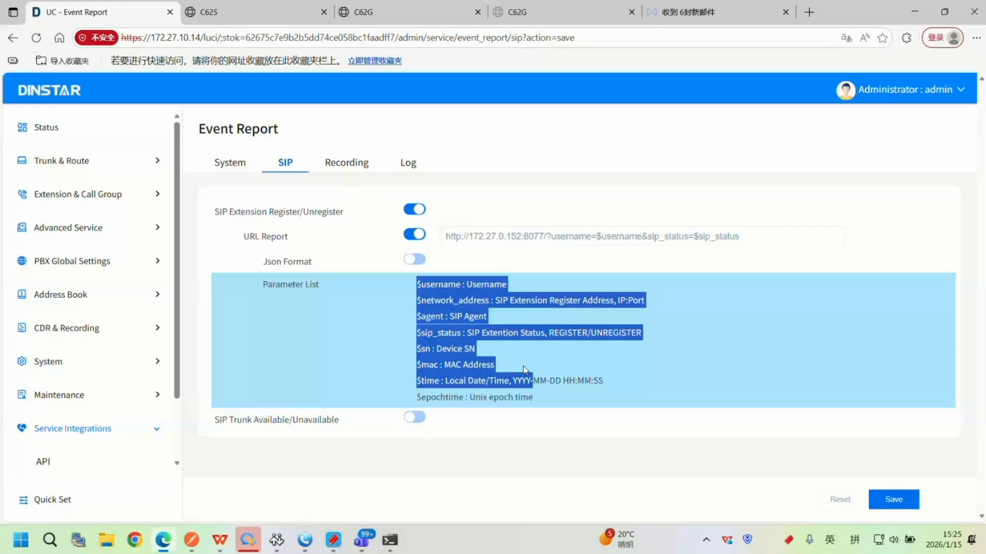
left_click(267, 293)
left_click_drag(267, 293, 473, 335)
left_click_drag(565, 400, 426, 285)
left_click_drag(750, 236, 548, 234)
left_click(731, 227)
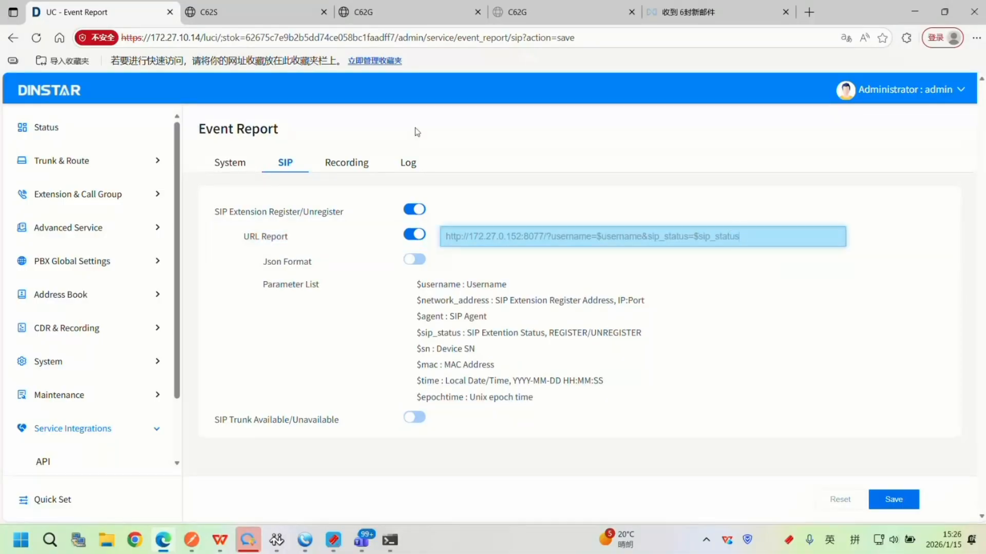
Switch to the WPS presentation and go through the Event Report slides up to the Recording report slide.
left_click(227, 549)
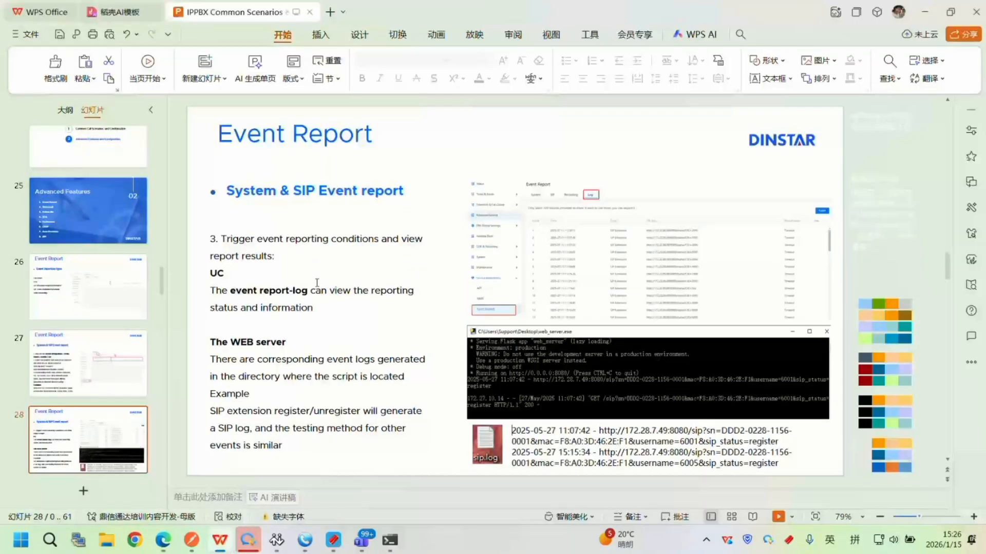
left_click(85, 291)
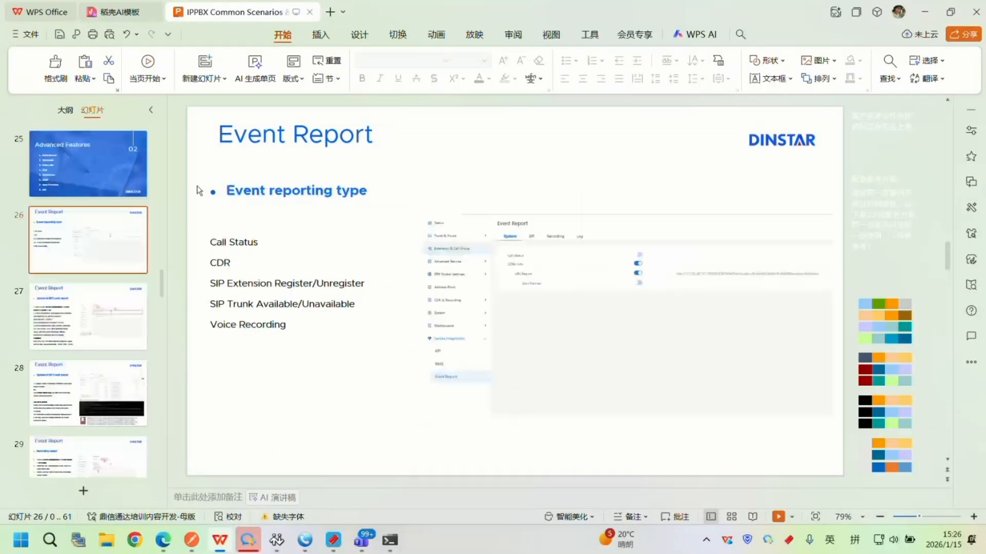
left_click(92, 331)
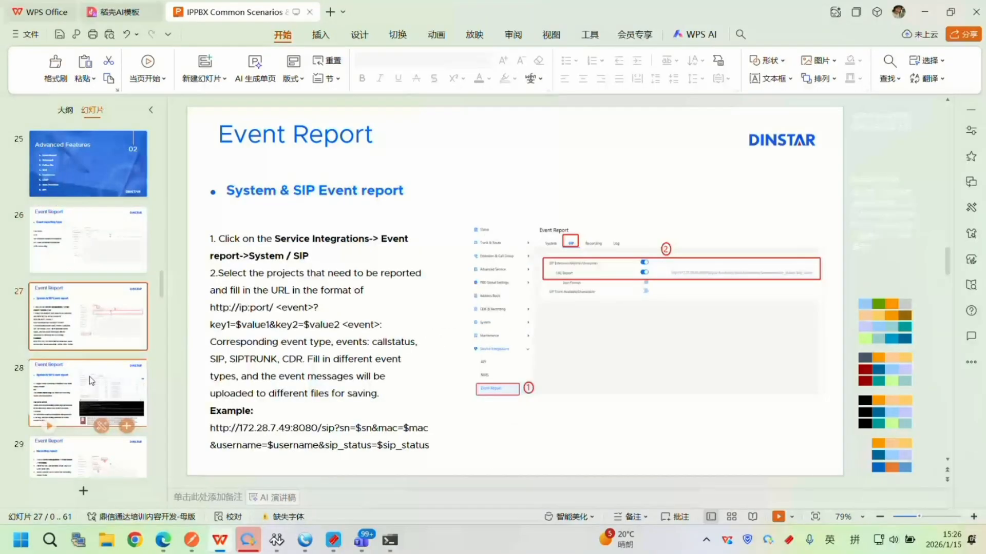
left_click(89, 377)
left_click(115, 399)
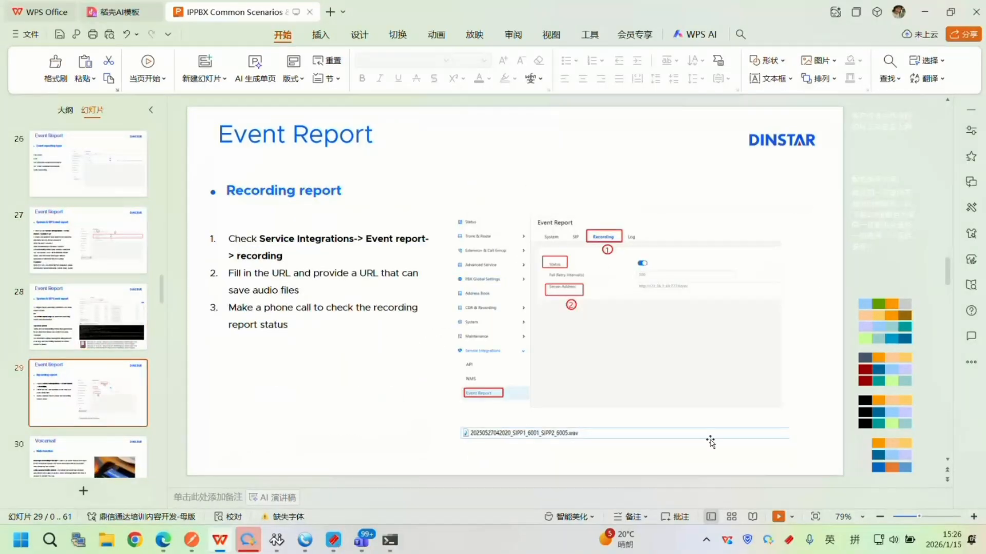
Present the Recording report slide full screen and end the slide show.
left_click(778, 516)
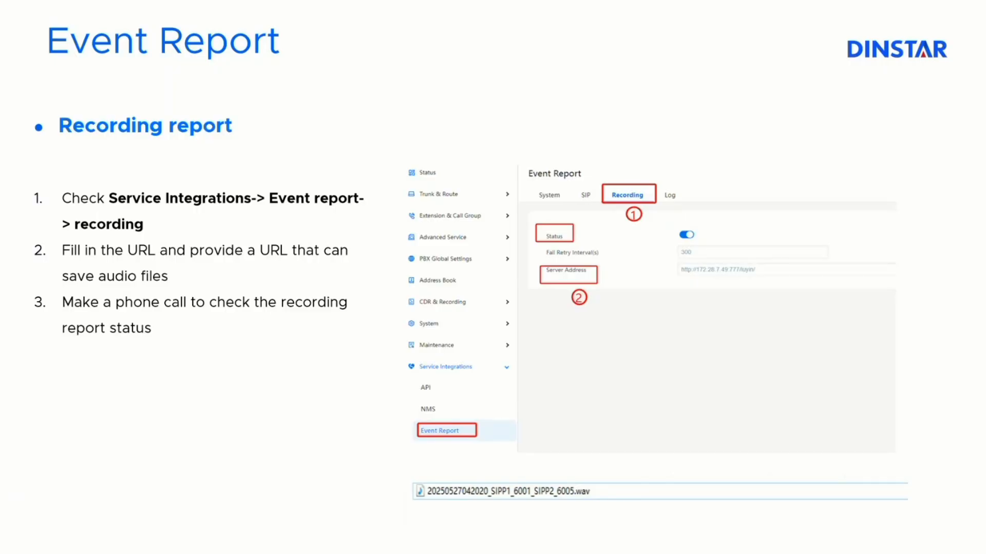
right_click(335, 307)
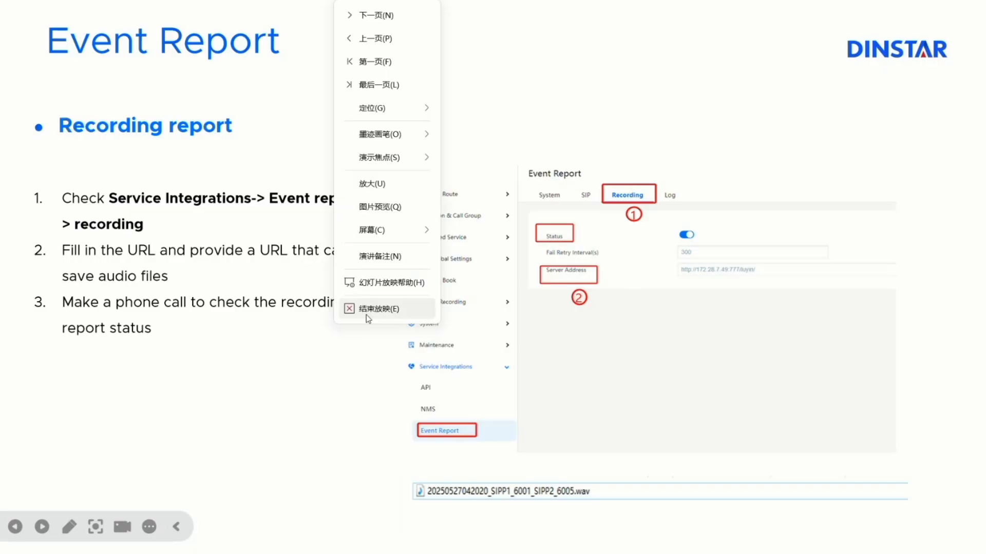
left_click(366, 315)
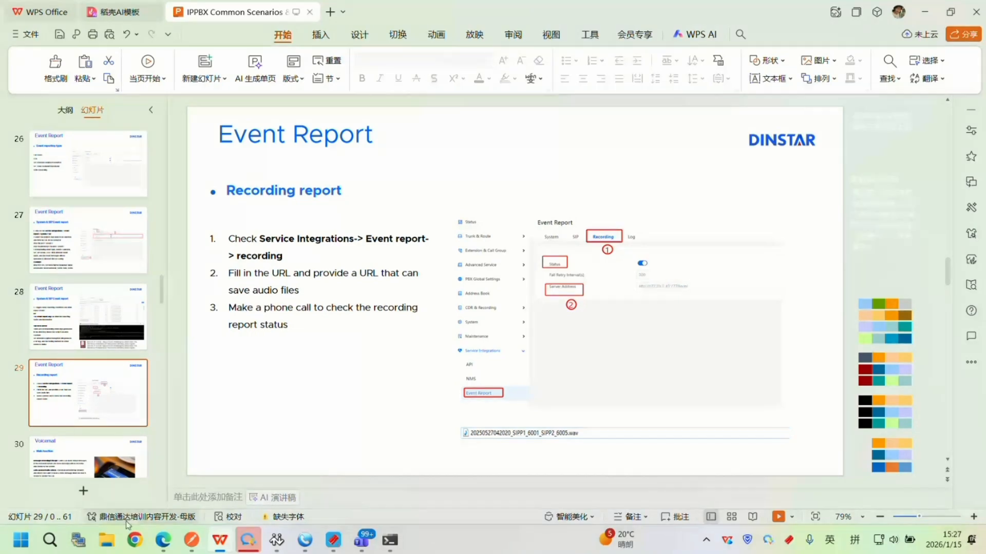
Switch to the UC page in Edge, open the Recording event report settings and check the port in the Server Address.
left_click(170, 546)
left_click(354, 171)
left_click_drag(389, 305, 457, 305)
key("ctrl+z")
left_click(451, 304)
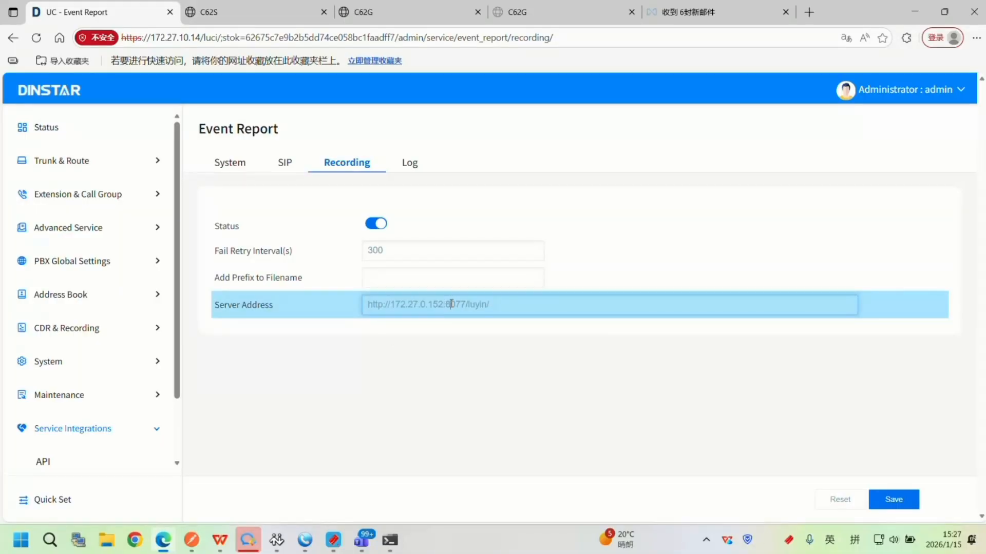
double_click(451, 304)
Compare the URL and port in HFS with the recording server address, leaving the port setting as is.
left_click(733, 501)
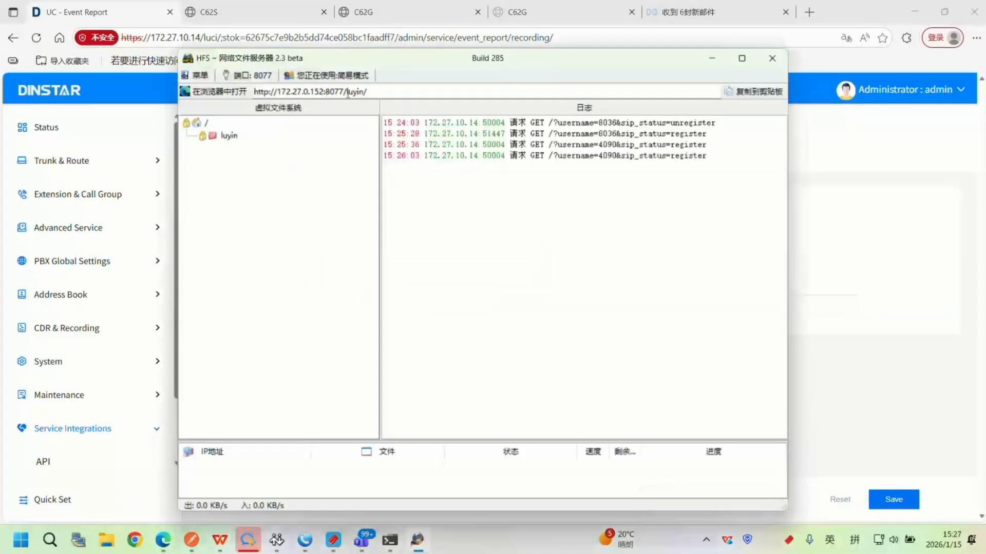
double_click(335, 91)
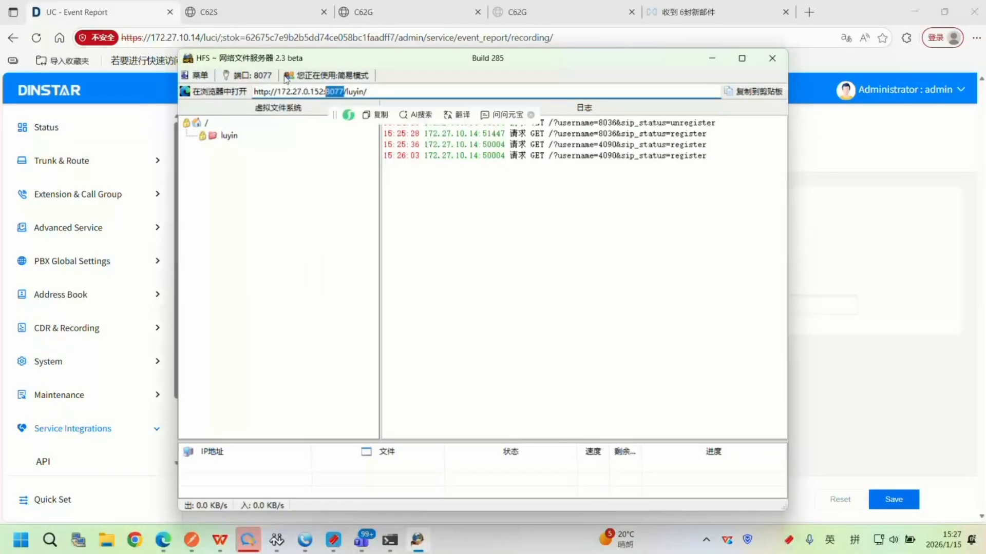
left_click(271, 76)
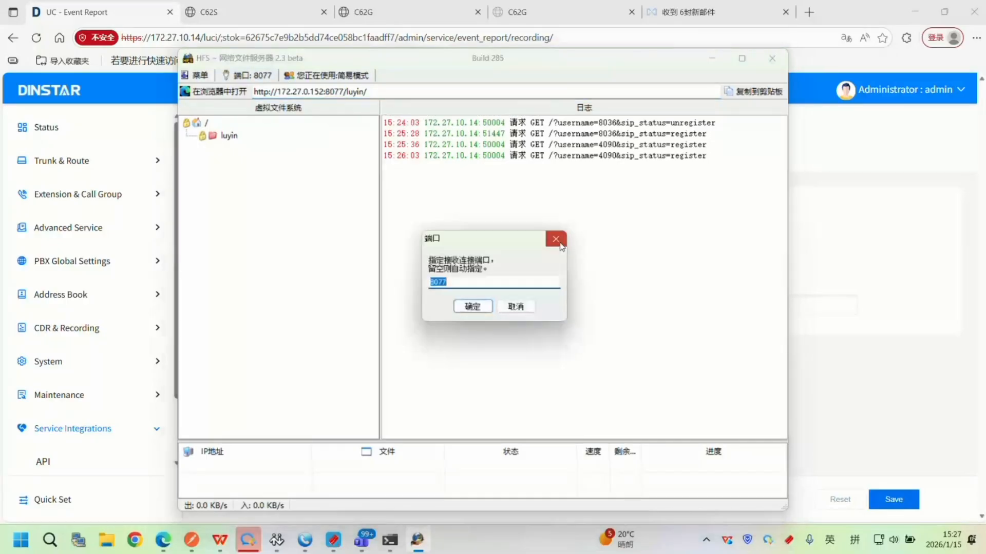
left_click(555, 238)
left_click(772, 58)
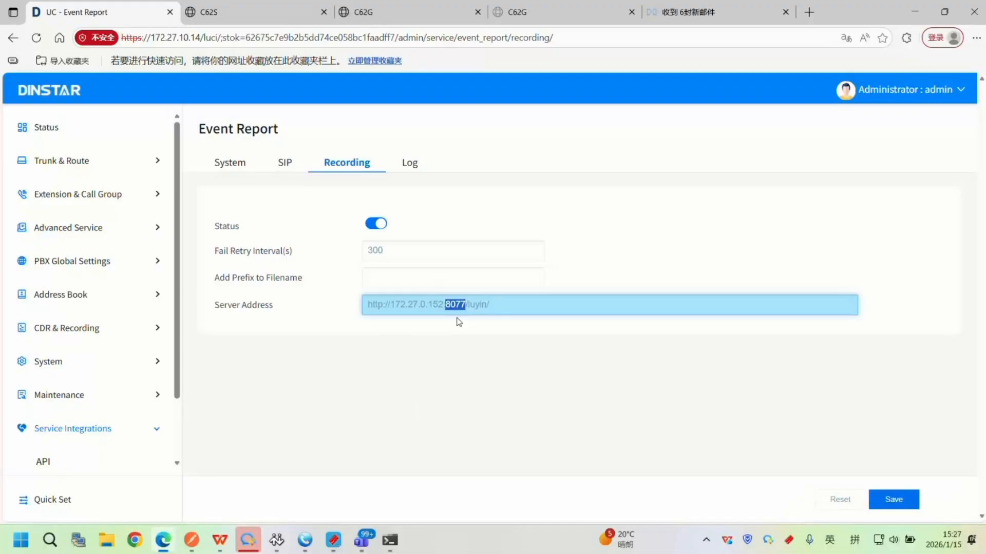
Bring up MicroSIP and call extension 4090 from the CounterPath softphone.
left_click(303, 543)
left_click(714, 416)
left_click(738, 451)
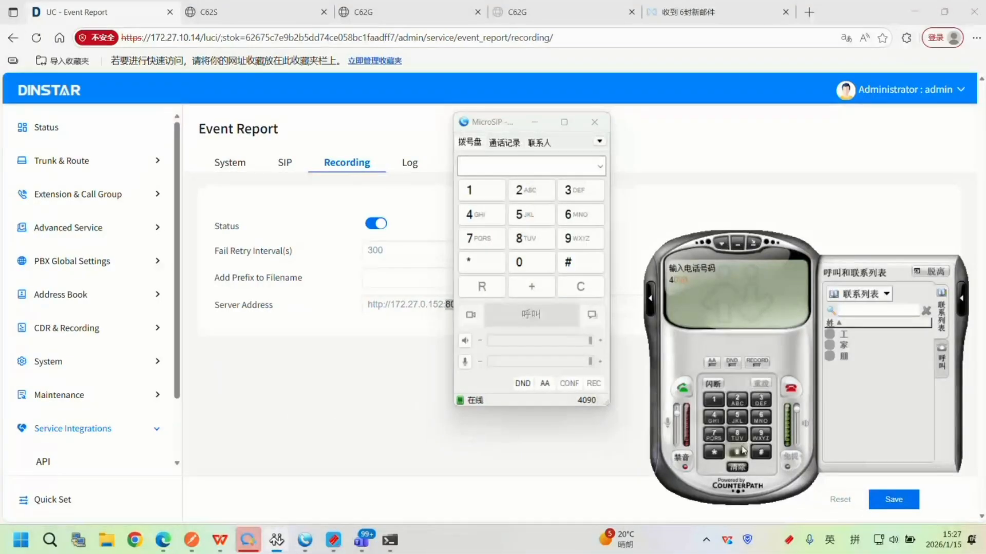
left_click(739, 452)
left_click(683, 389)
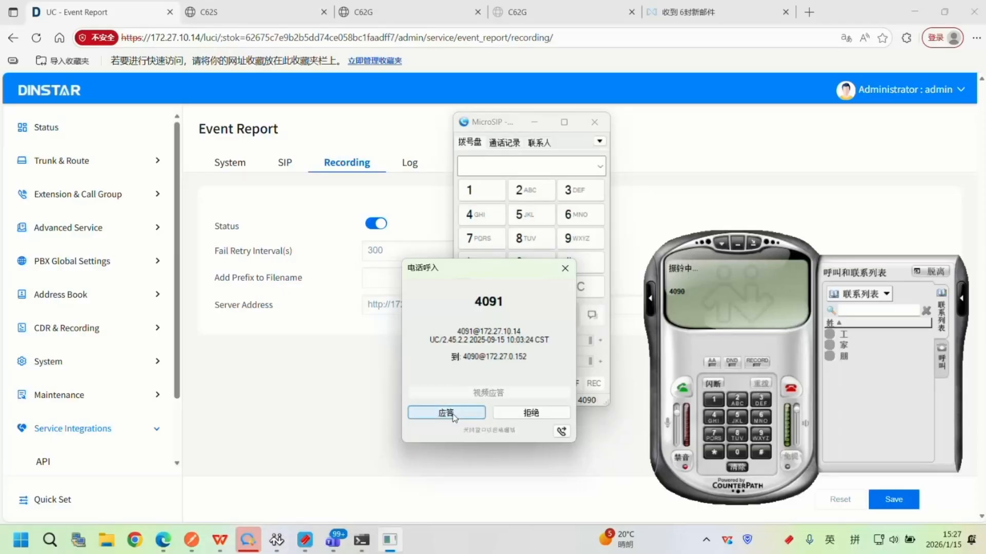
Answer the incoming call in MicroSIP, send the digit 8, end the call and minimize MicroSIP.
left_click(454, 416)
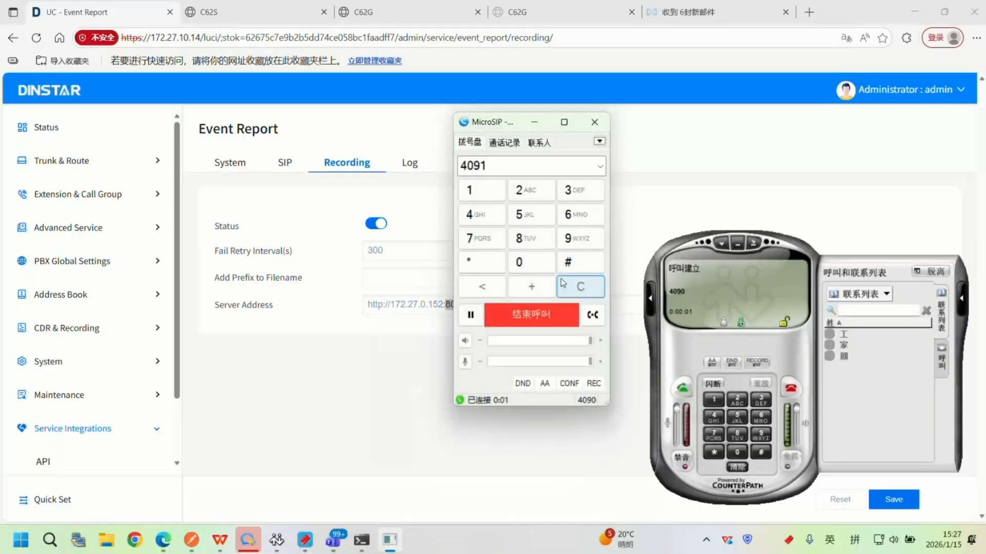
left_click(531, 238)
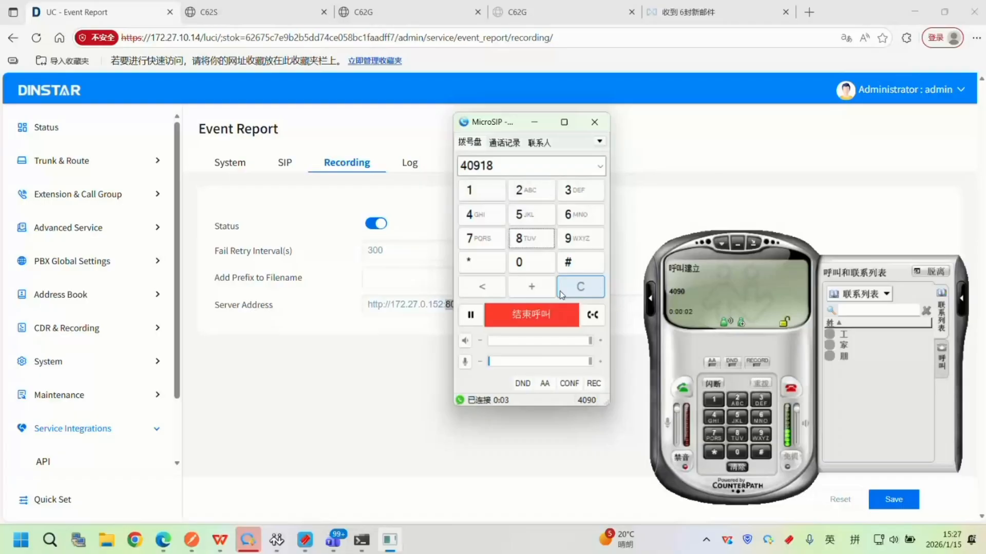
left_click(553, 310)
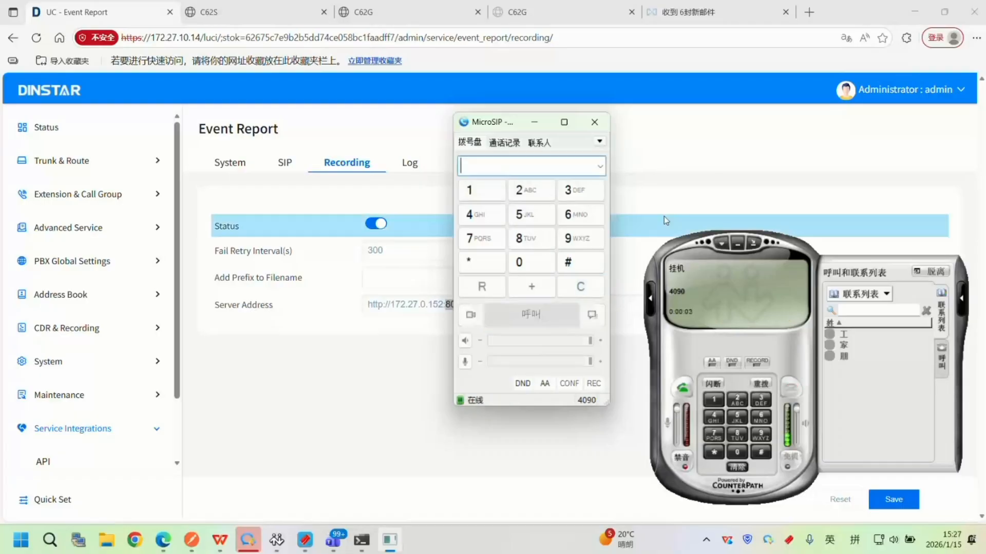
left_click(534, 123)
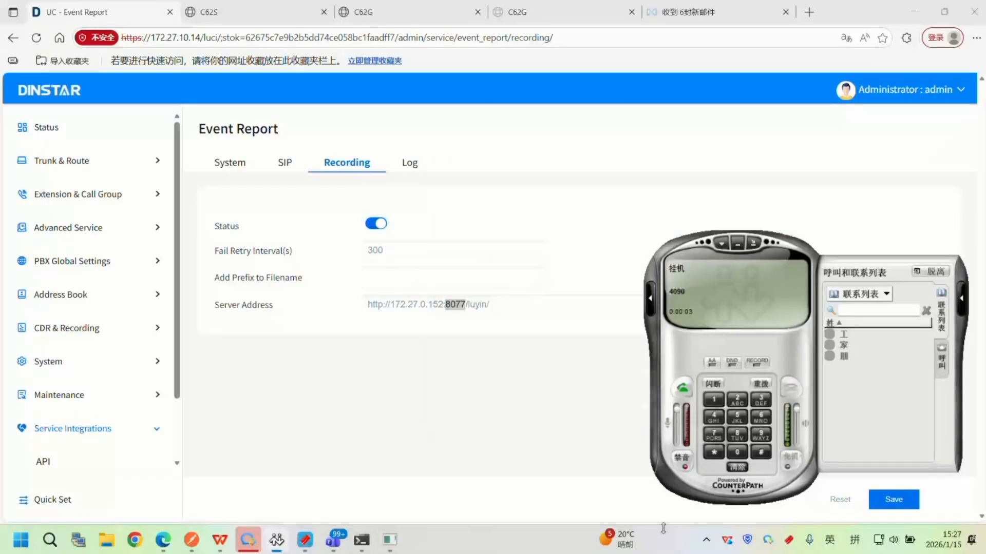
Switch to HFS and examine the log entries for the uploaded call recording.
left_click(768, 540)
left_click_drag(492, 167, 626, 200)
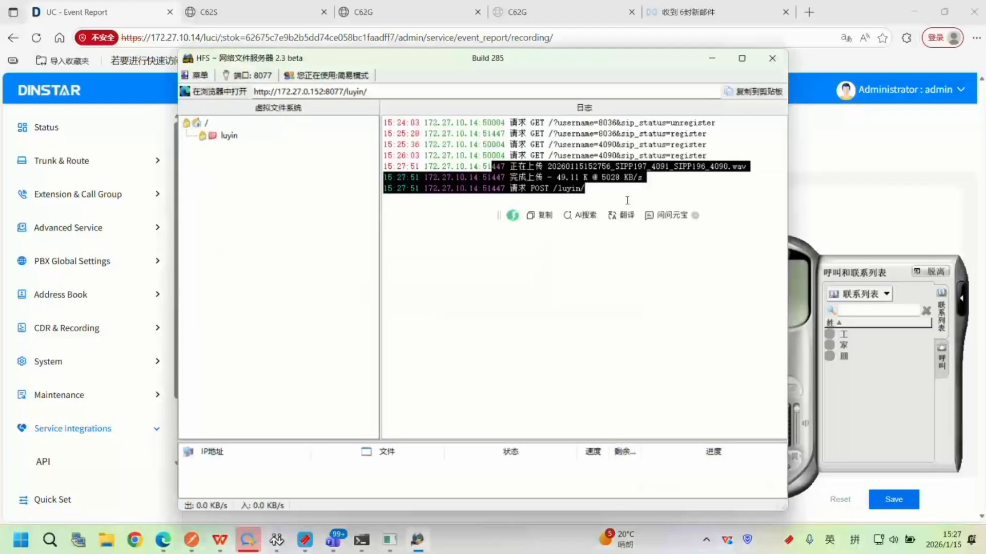
left_click(625, 205)
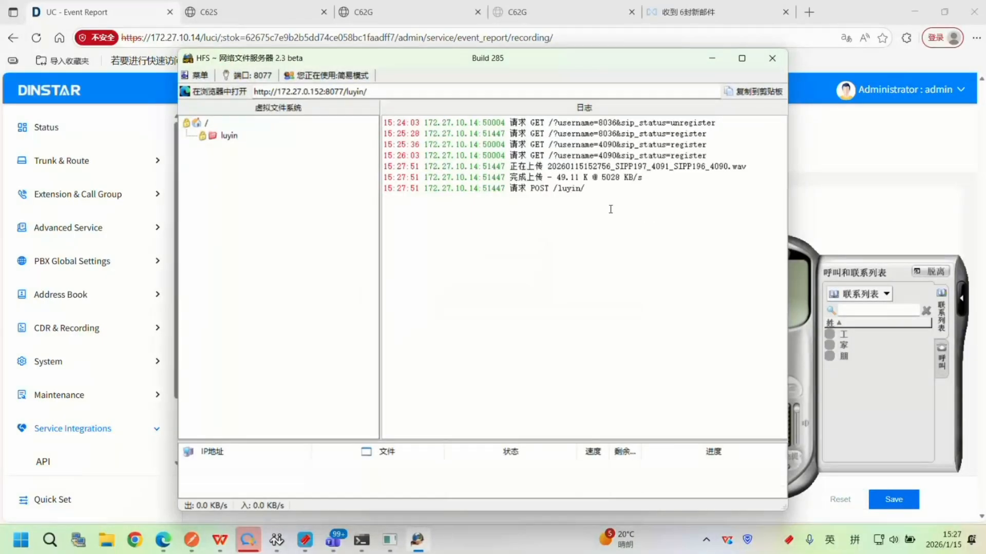
Clear the open windows, open the luyin folder on the desktop and play the uploaded recording.
left_click(924, 12)
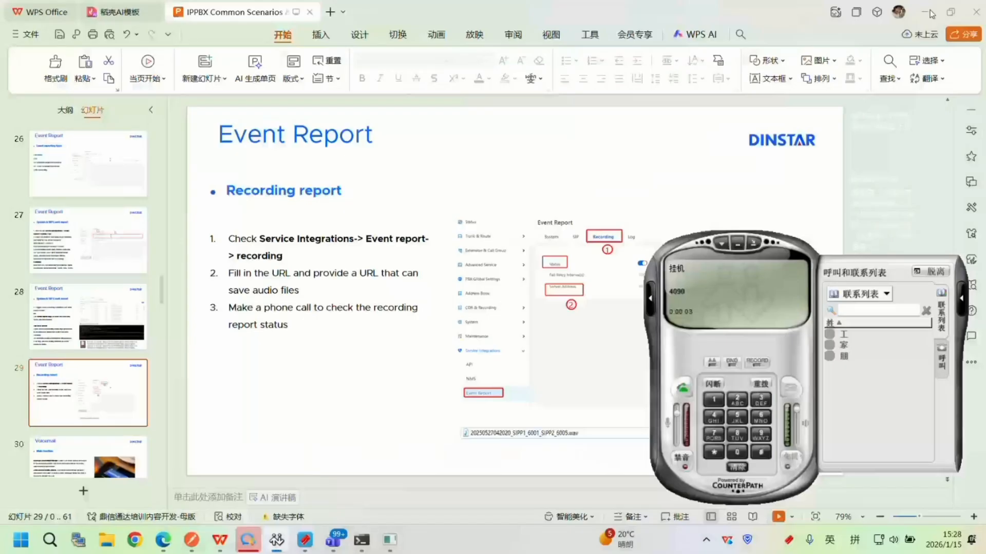
left_click(929, 10)
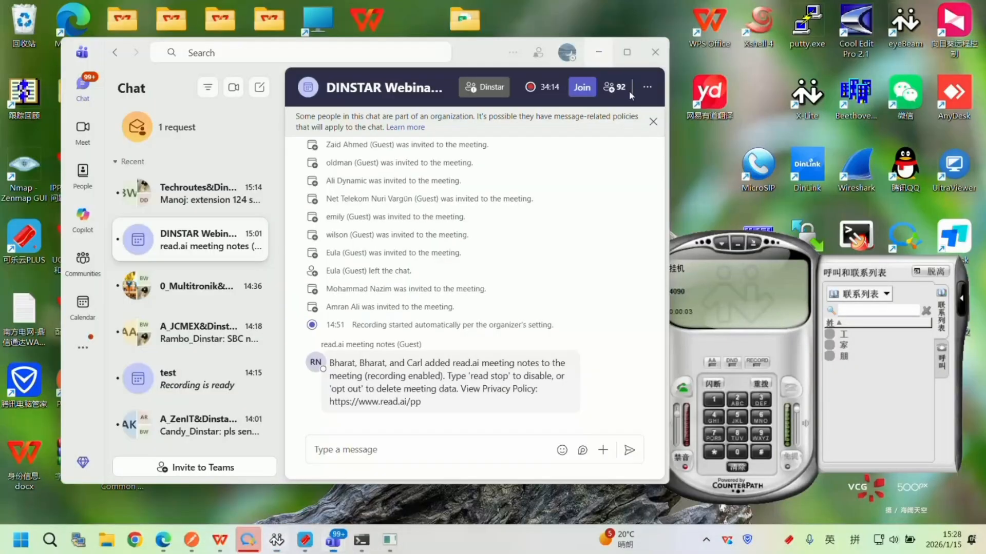
left_click(598, 52)
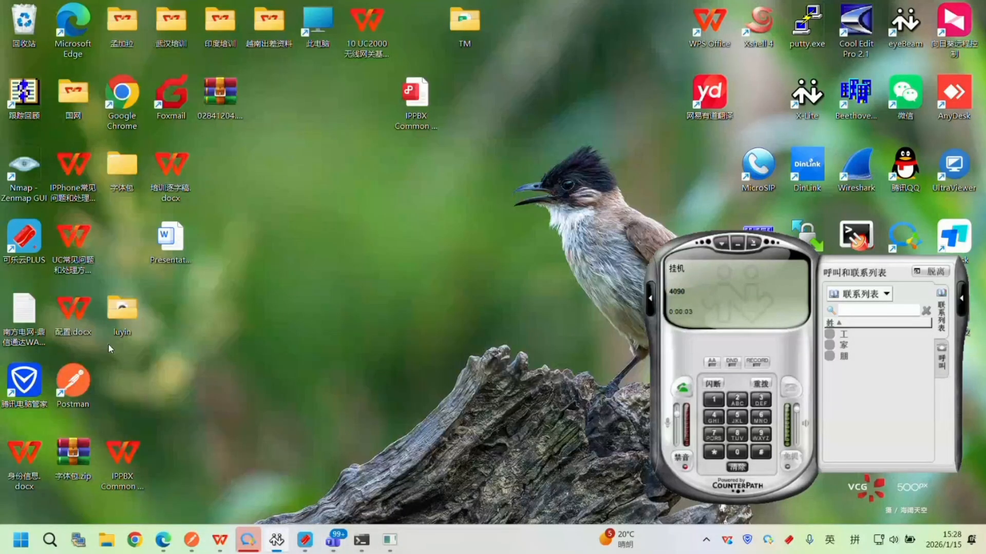
double_click(108, 341)
double_click(180, 116)
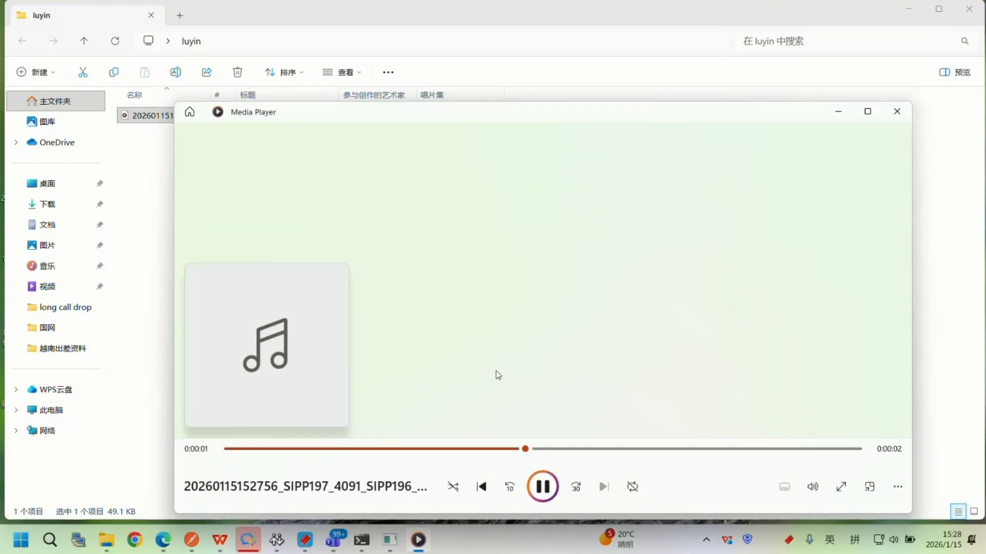
left_click(898, 114)
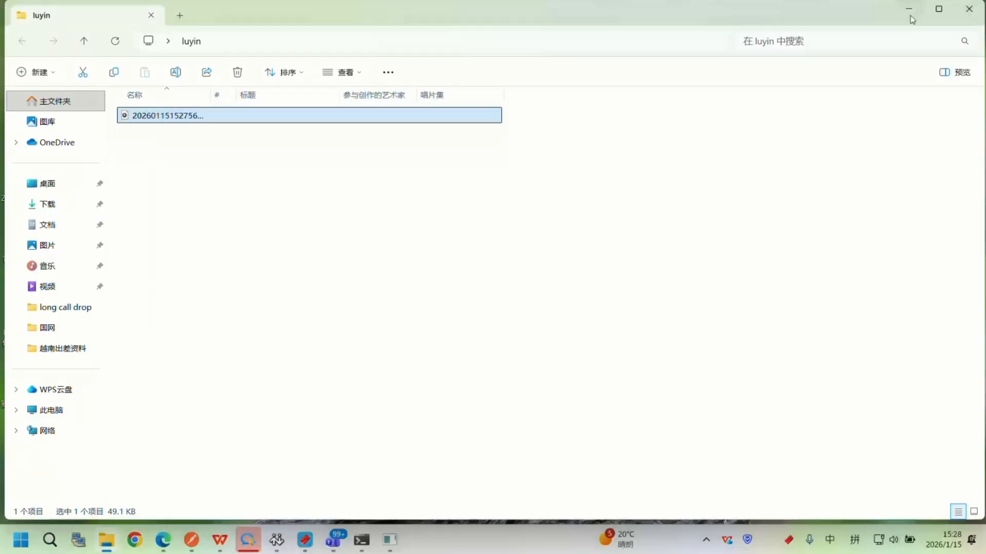
left_click(909, 16)
Bring HFS back up and look at its port setting and main menu without changing anything.
left_click(707, 540)
mouse_move(755, 513)
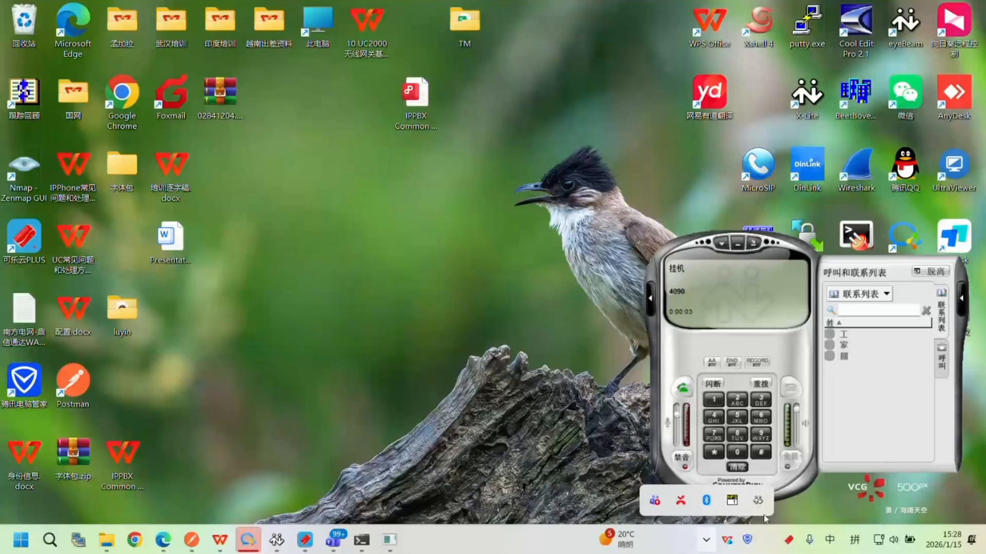
left_click(738, 503)
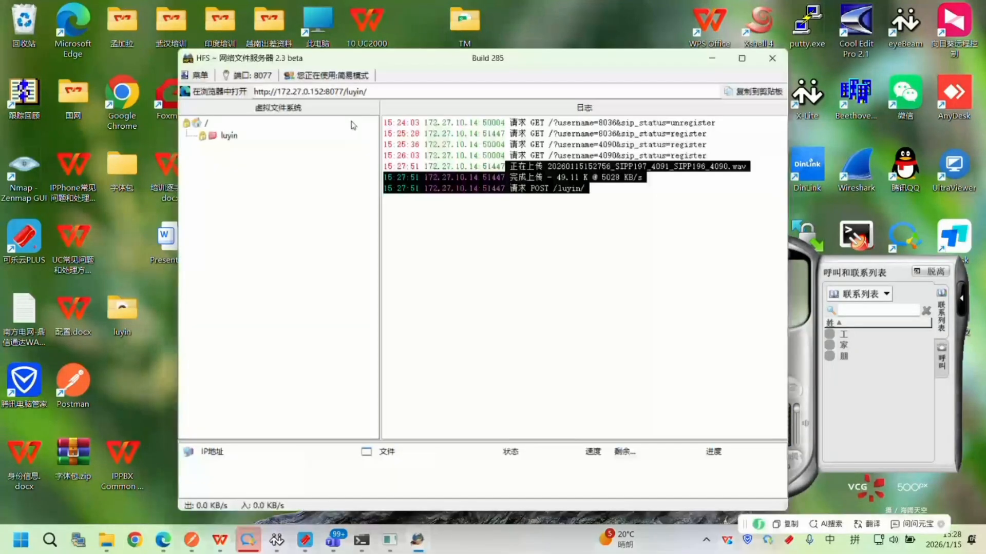
left_click(221, 77)
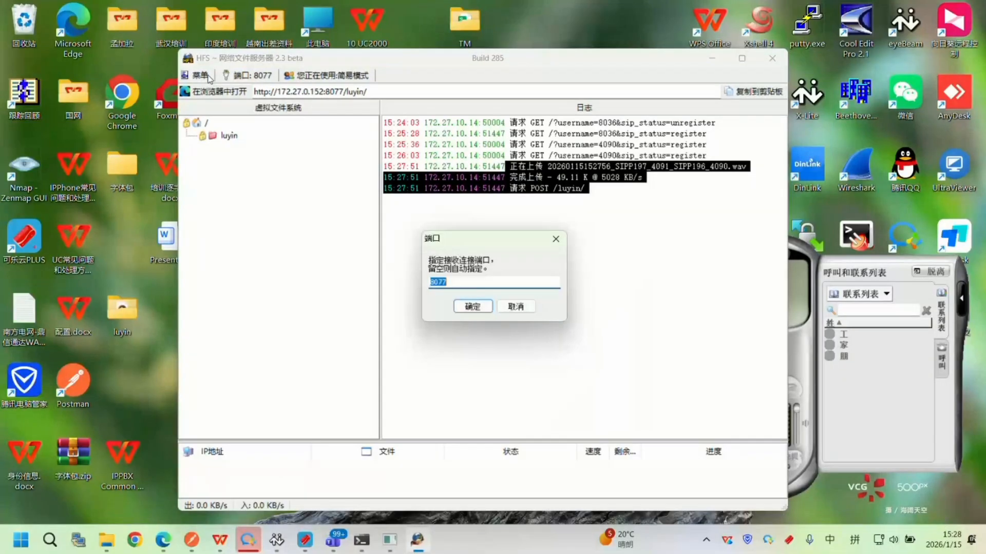
left_click(207, 77)
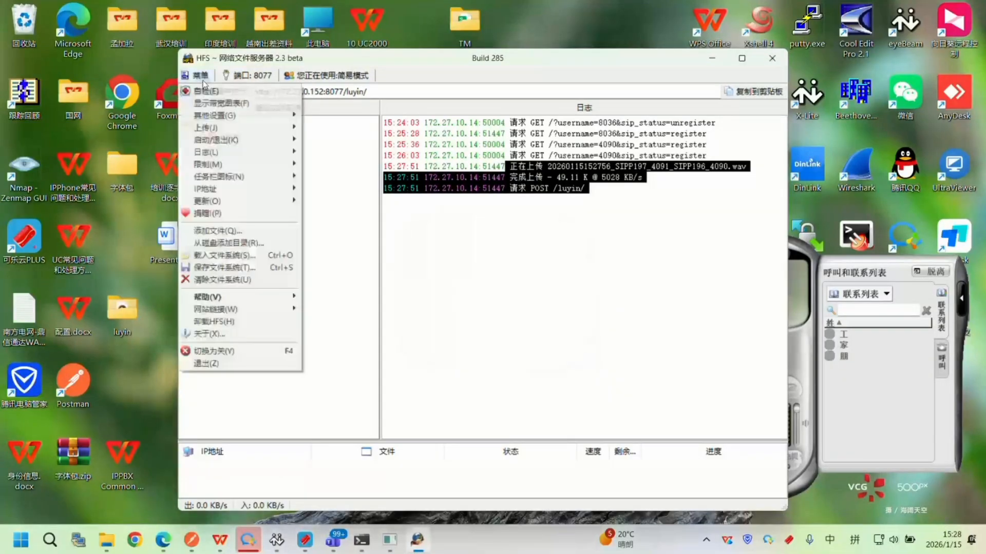
key("Escape")
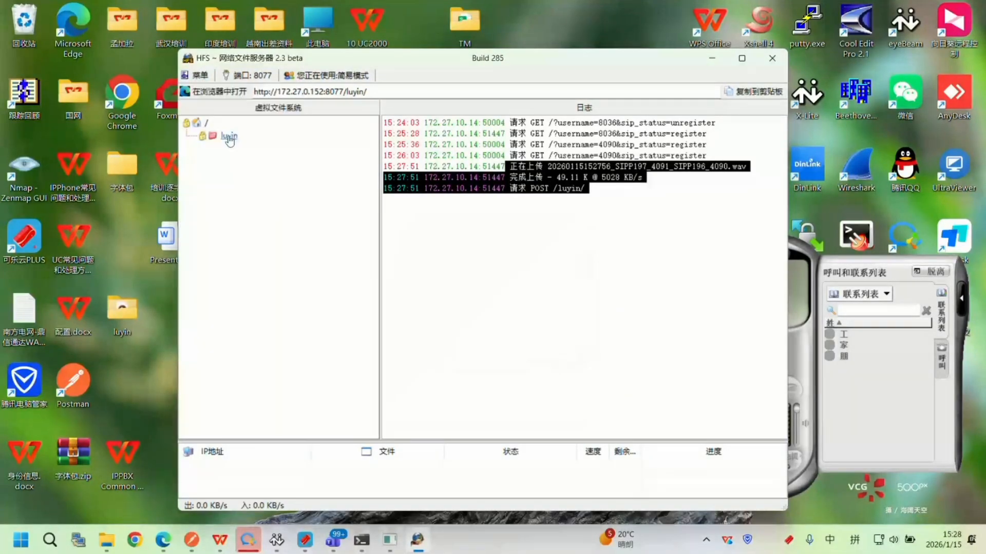
Review the access permissions in the HFS luyin folder's properties, apply them and minimize HFS.
right_click(229, 141)
left_click(359, 209)
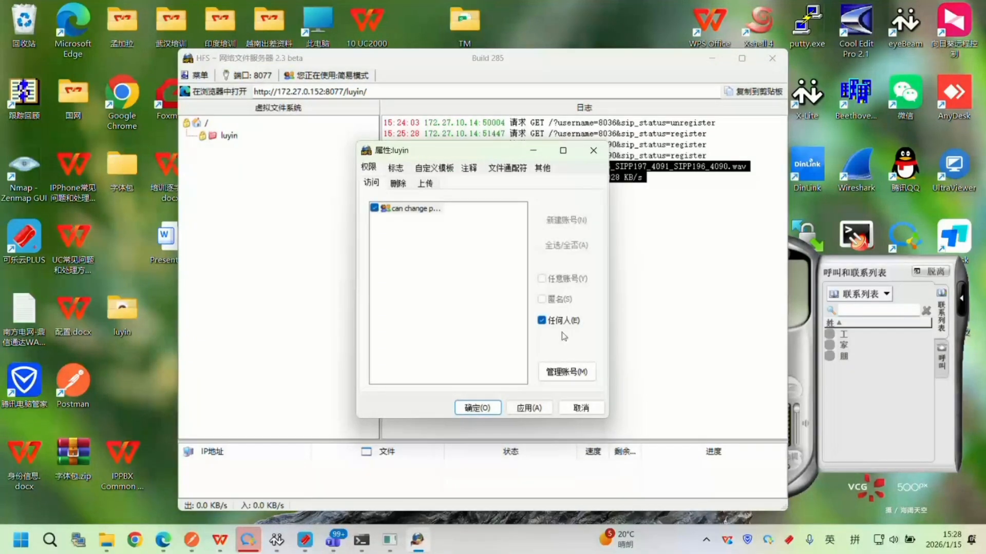
left_click(530, 408)
left_click(483, 408)
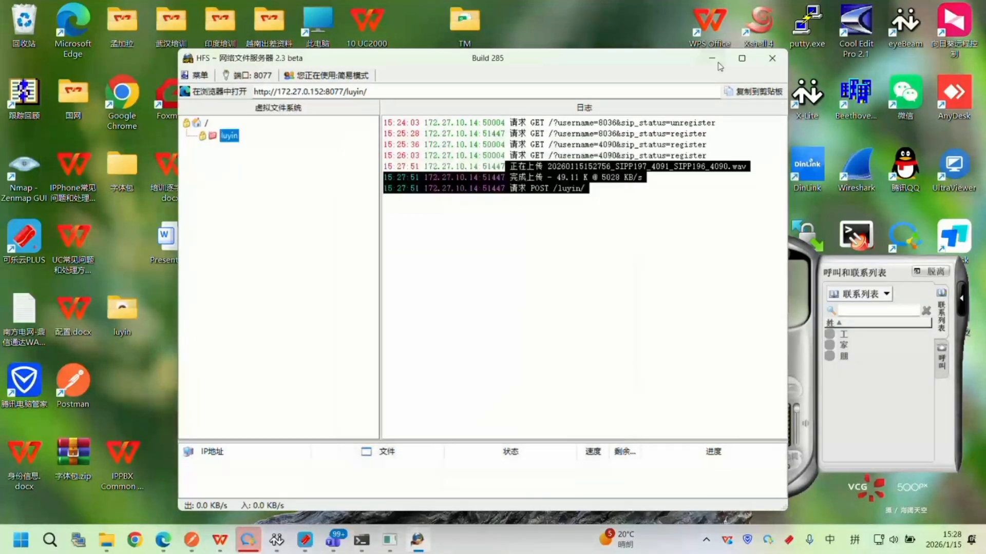
left_click(713, 58)
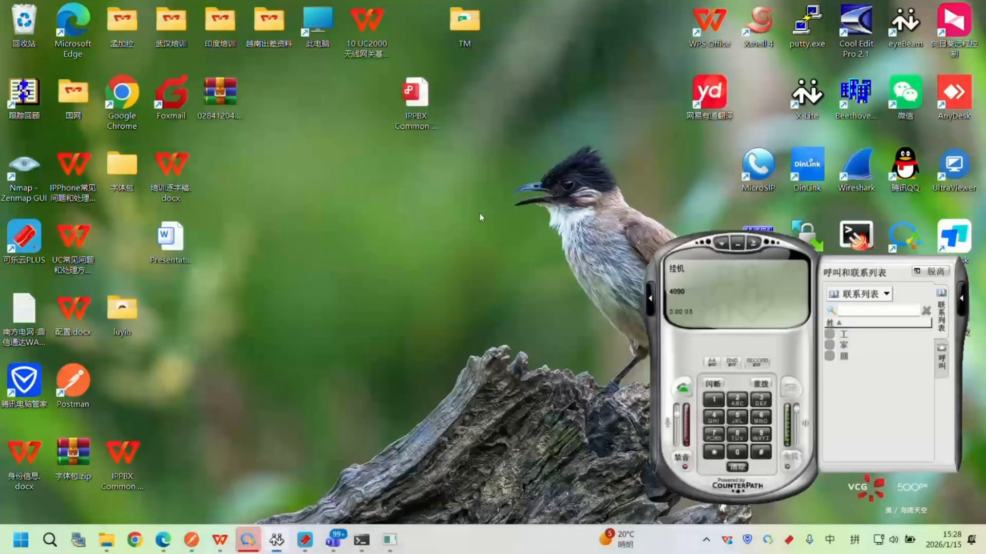
Return to the WPS presentation and show the Voicemail main function slide full screen.
left_click(223, 545)
scroll(327, 368, "down", 1)
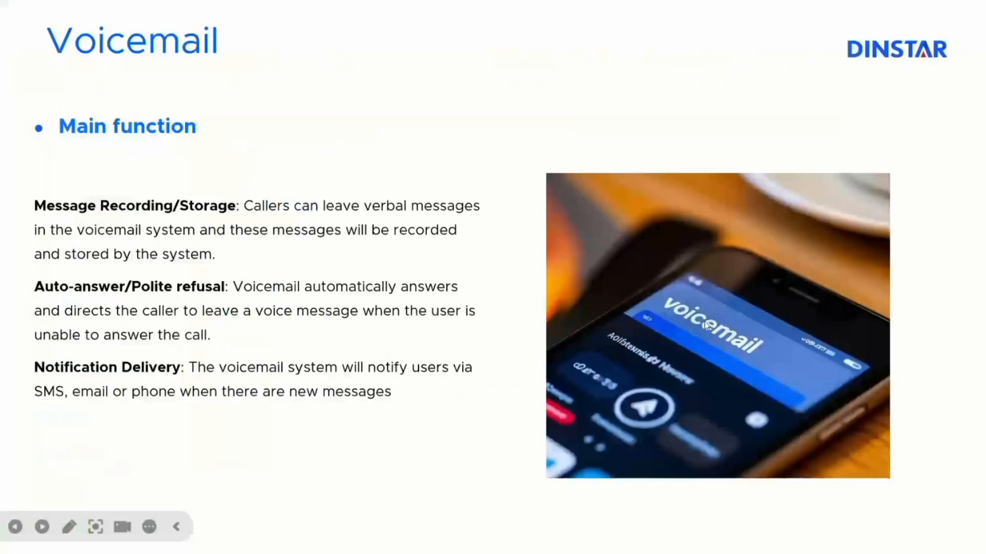
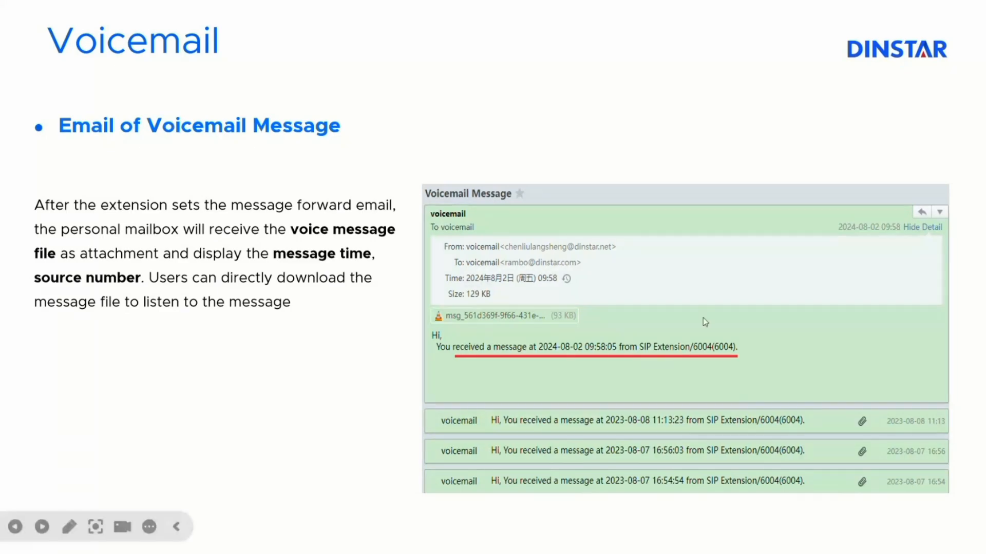
Advance to the Voicemail message management slide, end the slide show and switch to the UC web interface in Edge.
left_click(689, 289)
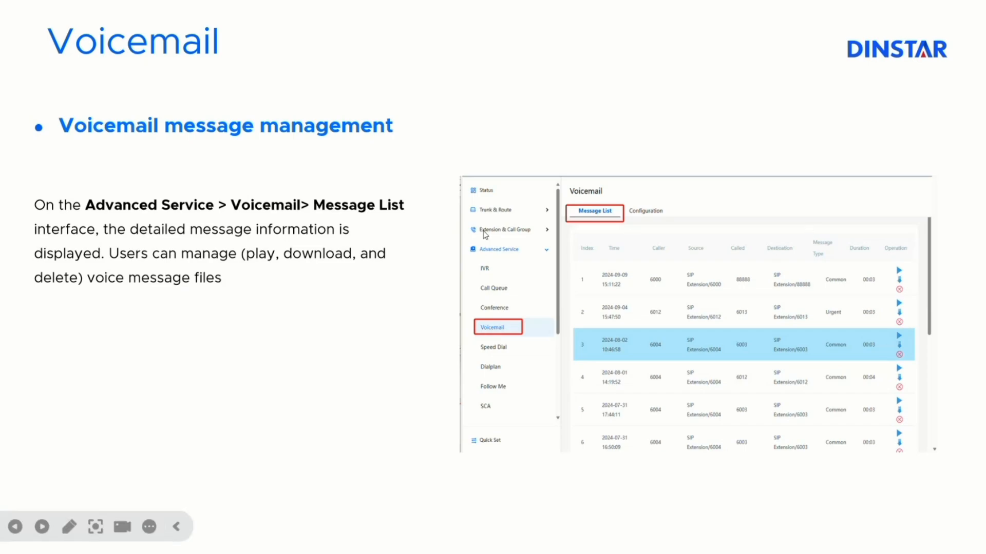
right_click(483, 229)
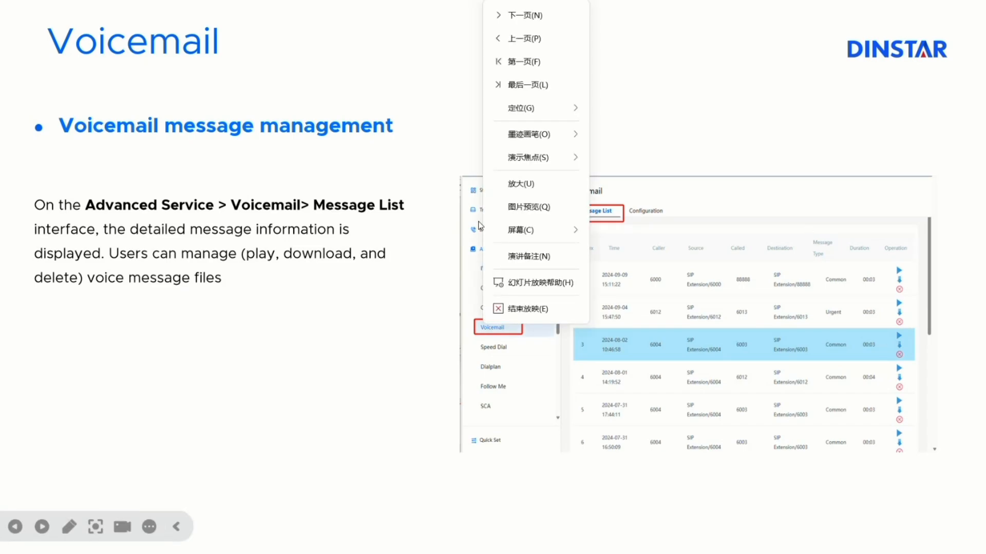
left_click(523, 319)
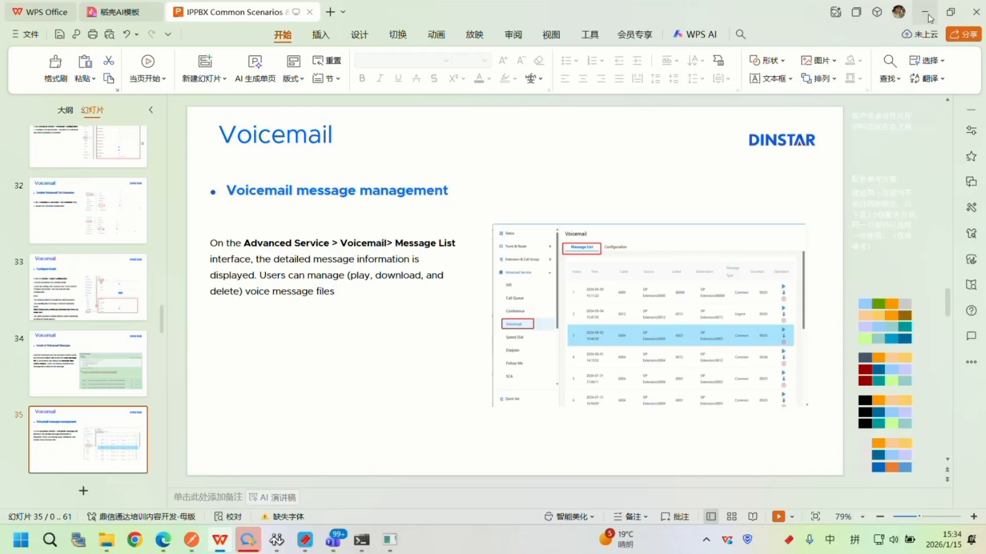
left_click(928, 15)
left_click(164, 540)
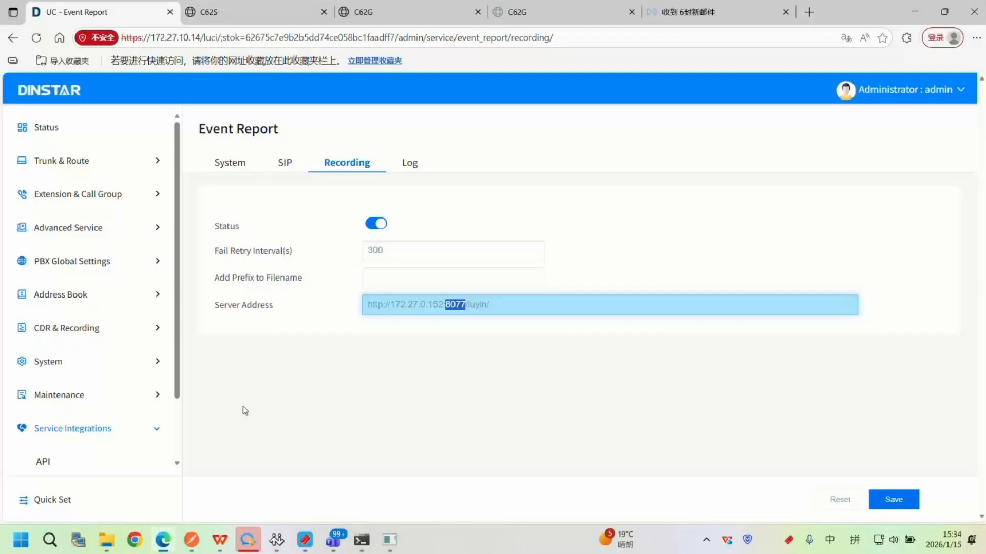
Expand the Extension & Call Group section and bring up the eyeBeam and MicroSIP softphones over the UC page.
left_click(100, 200)
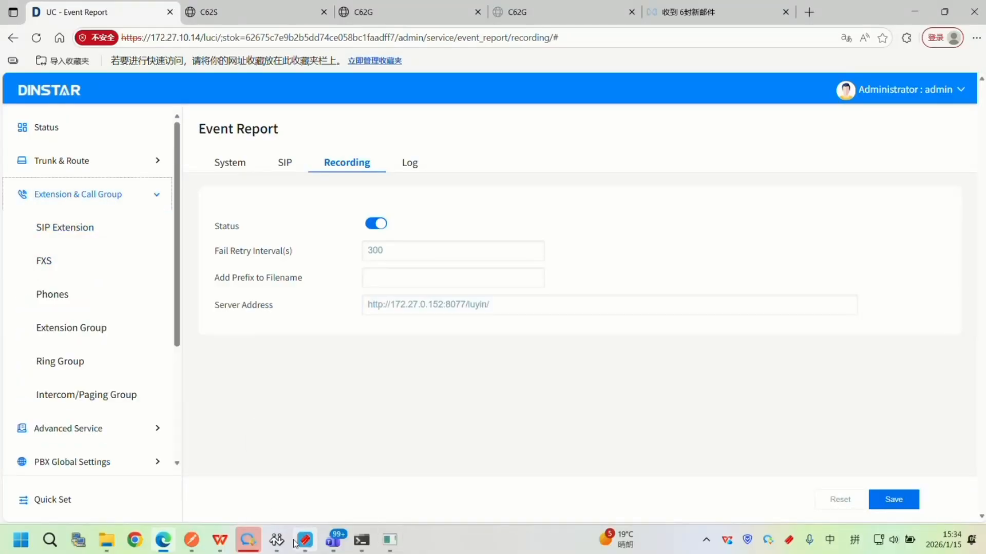
left_click(277, 541)
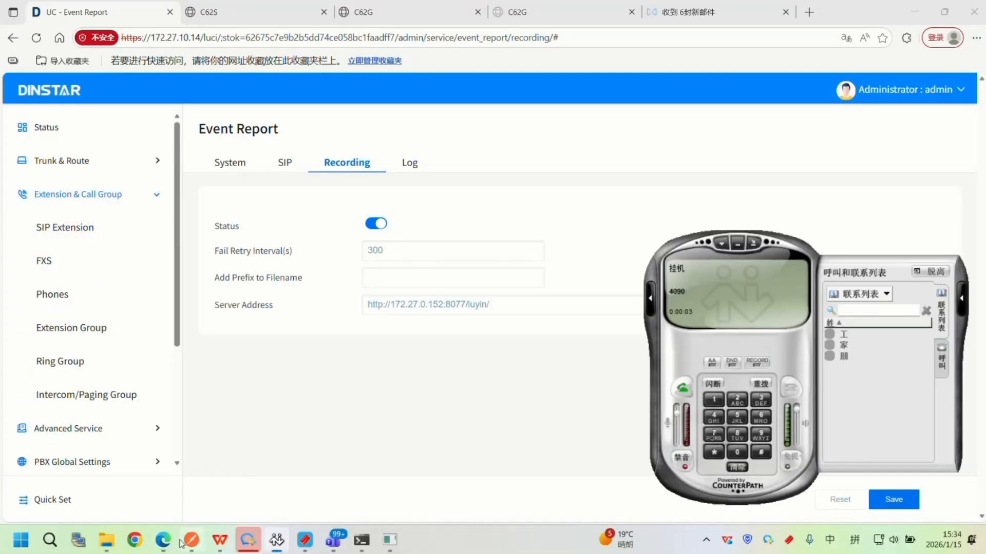
left_click(277, 540)
left_click(277, 540)
left_click(390, 540)
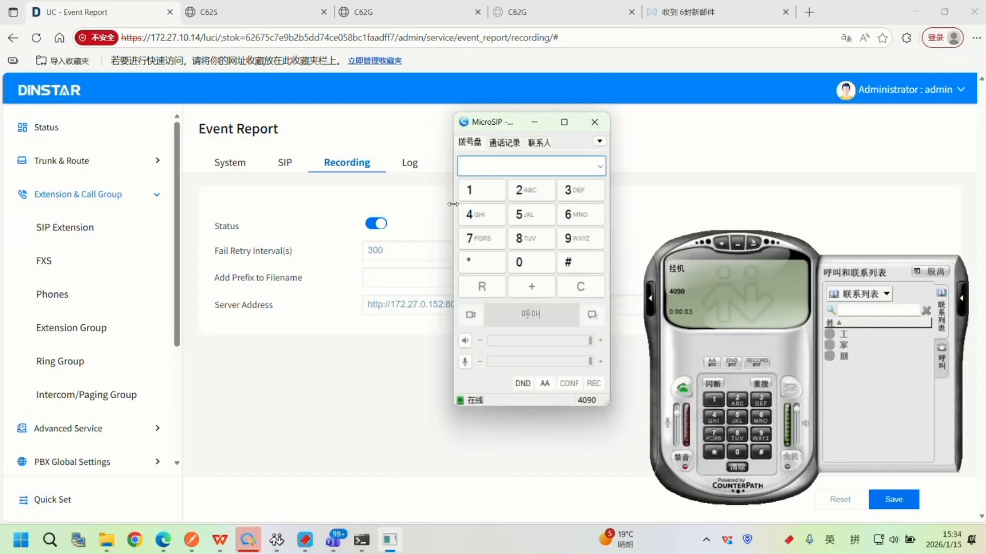
Open the SIP Extension status list and filter it for extension 4090.
left_click(68, 141)
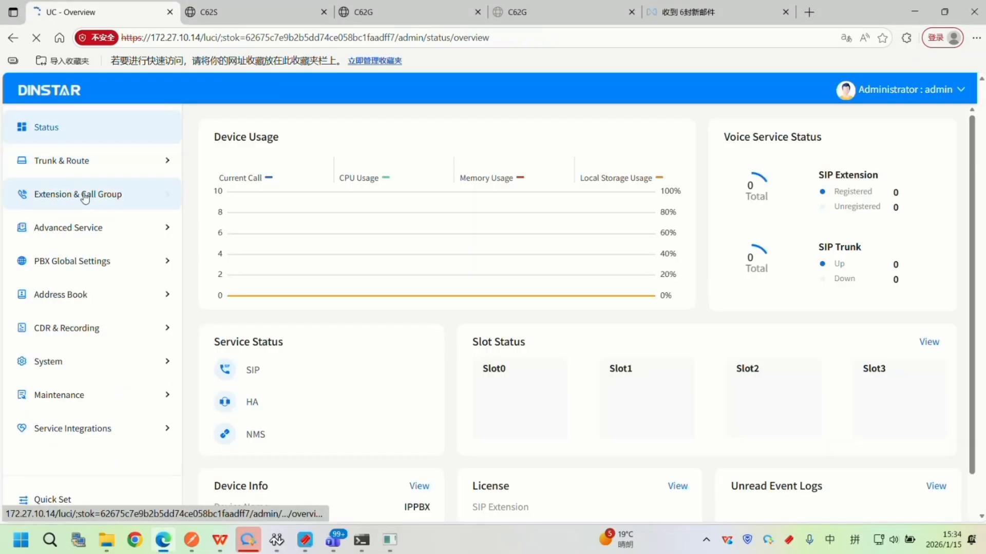
left_click(100, 198)
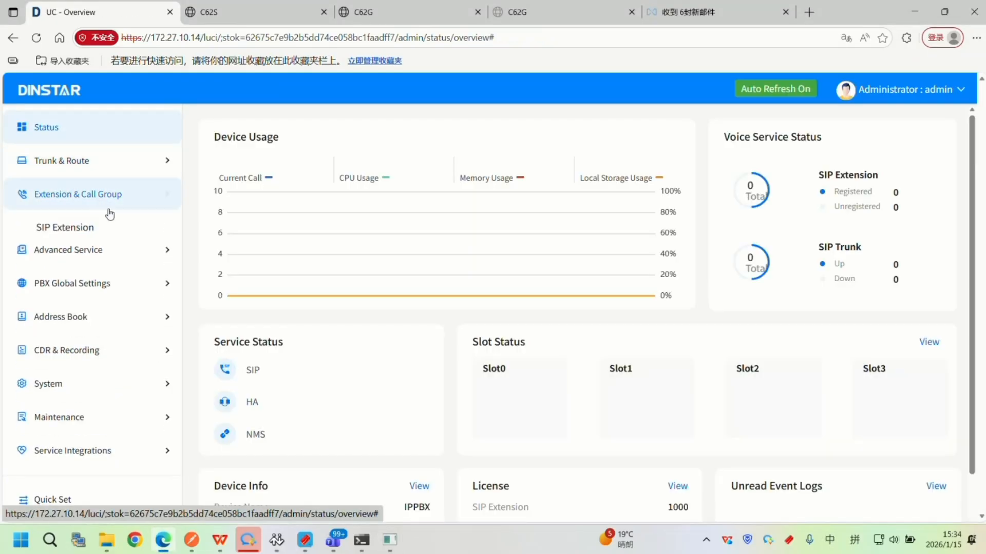
left_click(109, 220)
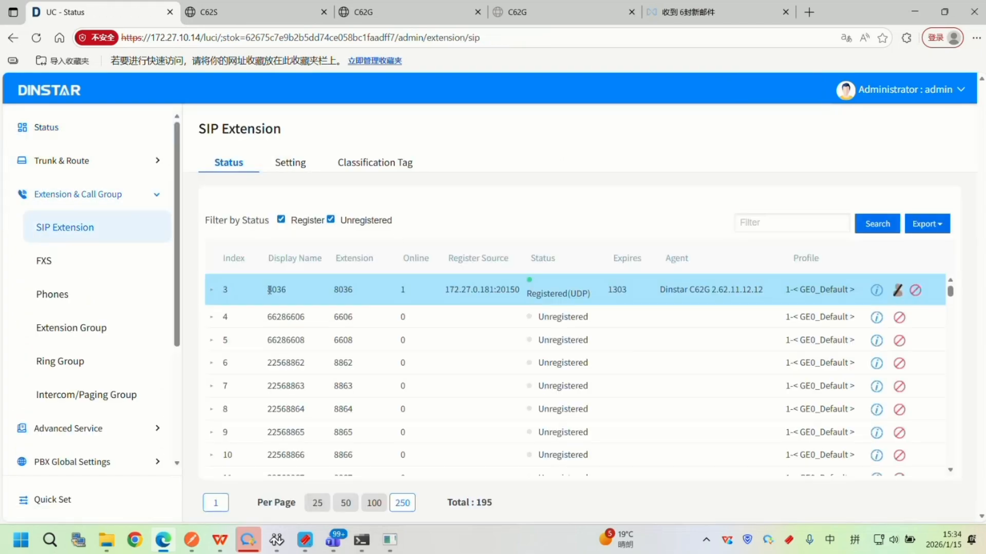
scroll(269, 290, "down", 4)
left_click(777, 226)
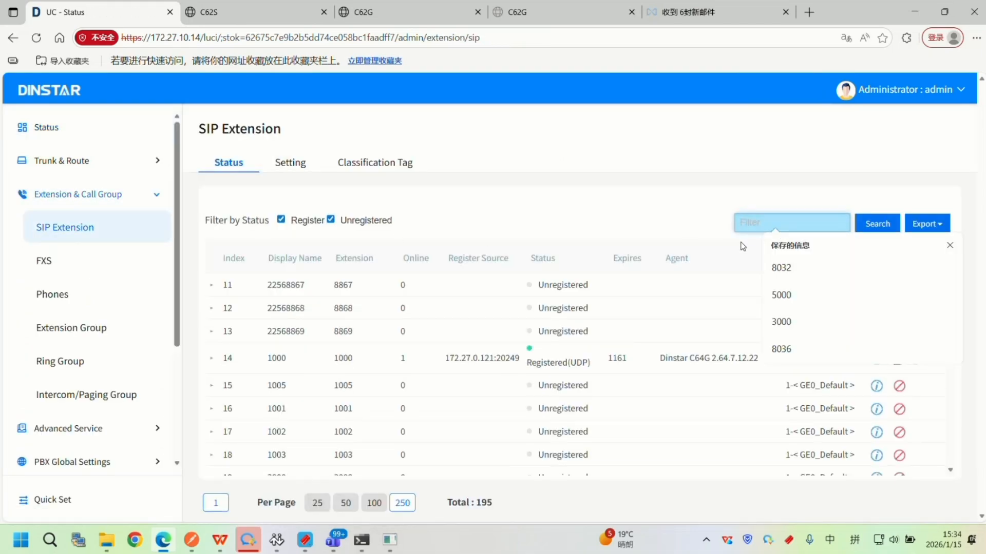
type("409")
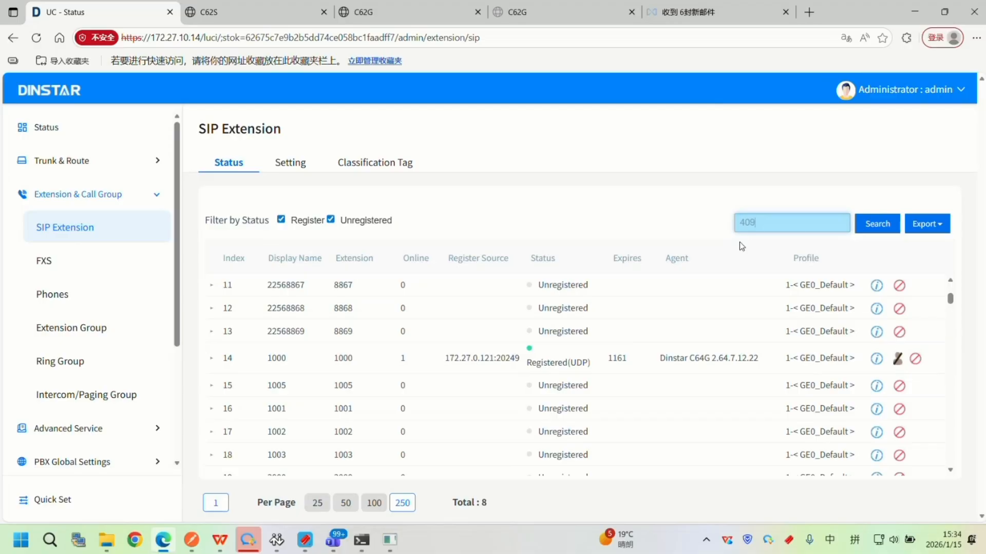
type("0")
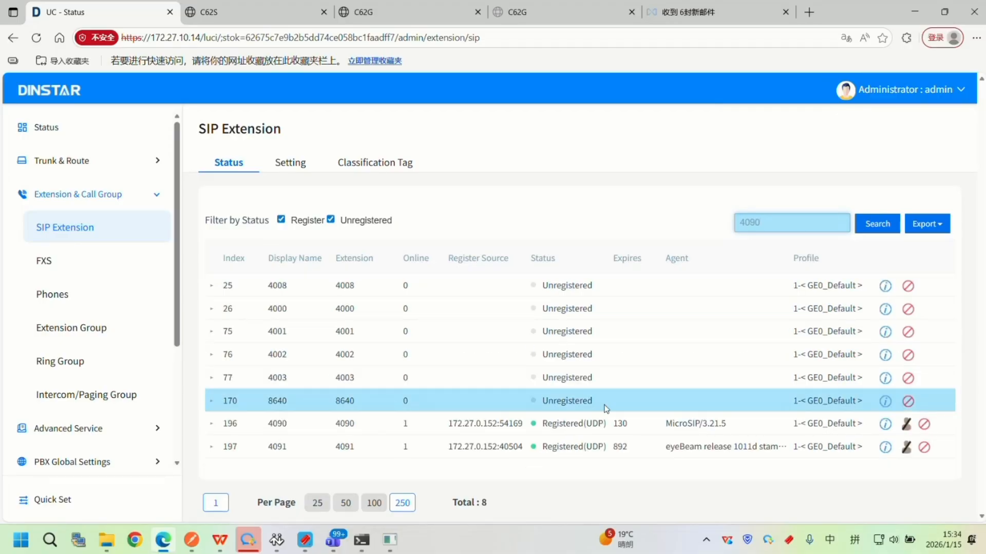
Search the SIP Extension settings for 4090 and open that extension for editing.
left_click(302, 167)
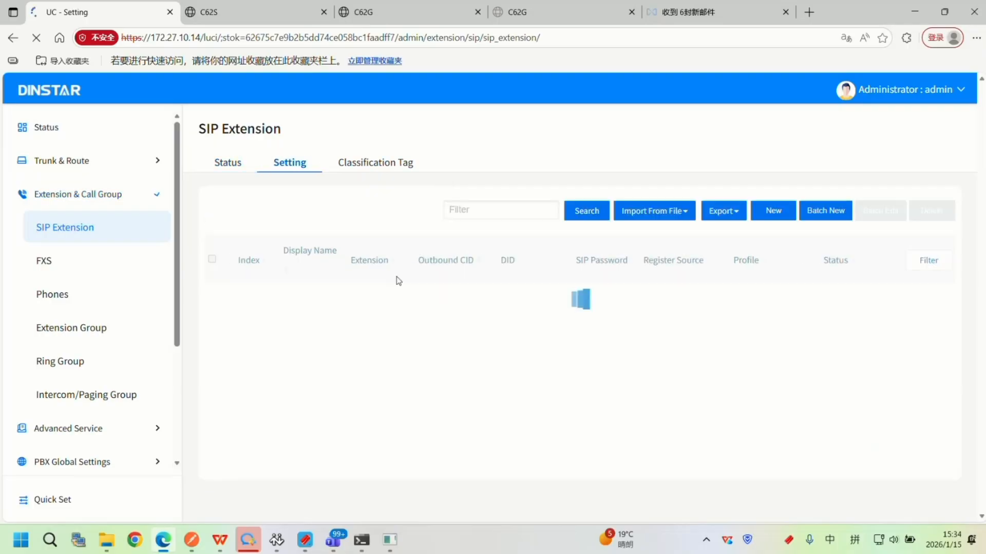
left_click(465, 210)
type("4090")
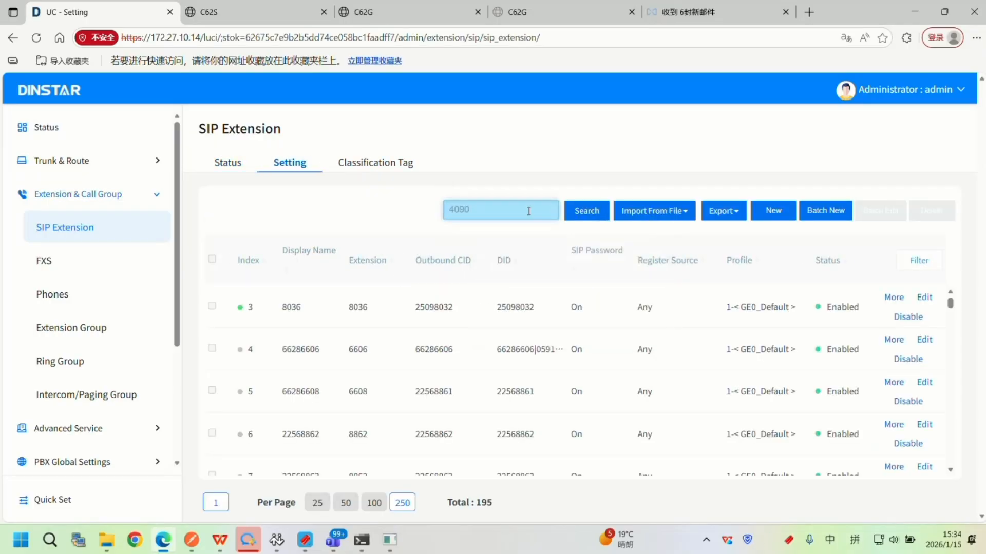
key("Return")
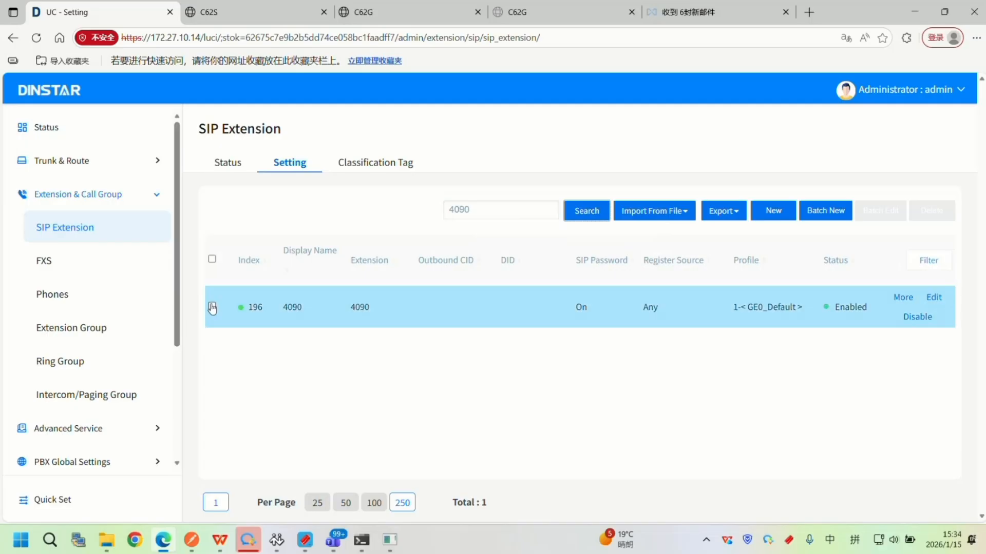
left_click(212, 307)
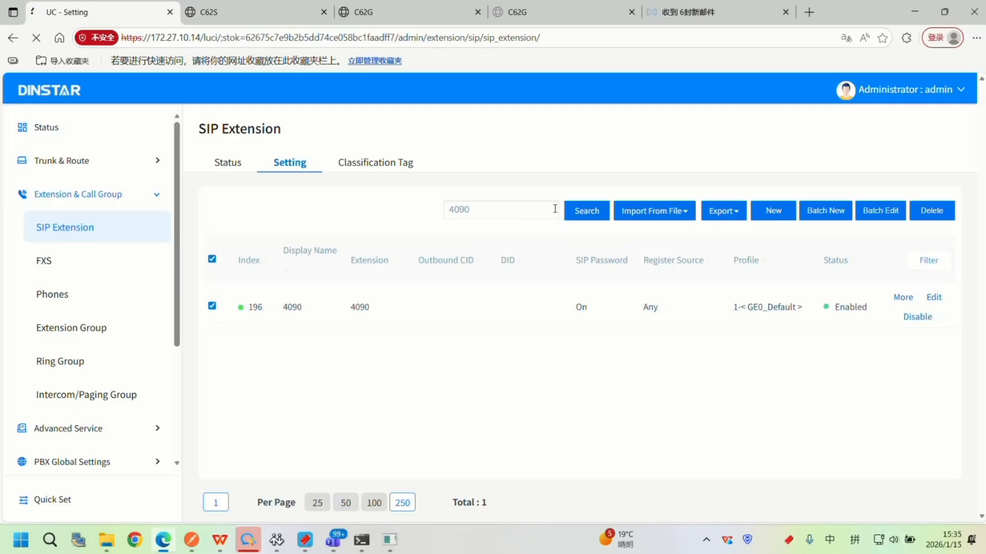
Examine the Voicemail and Message Forward Email options in extension 4090's Extended Service settings.
scroll(551, 215, "down", 6)
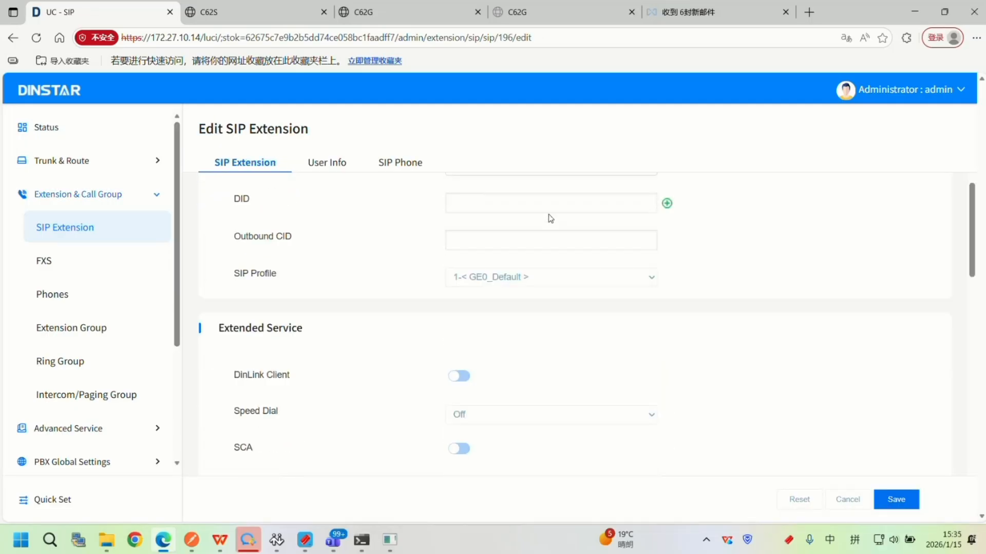
scroll(551, 219, "down", 10)
scroll(548, 214, "down", 1)
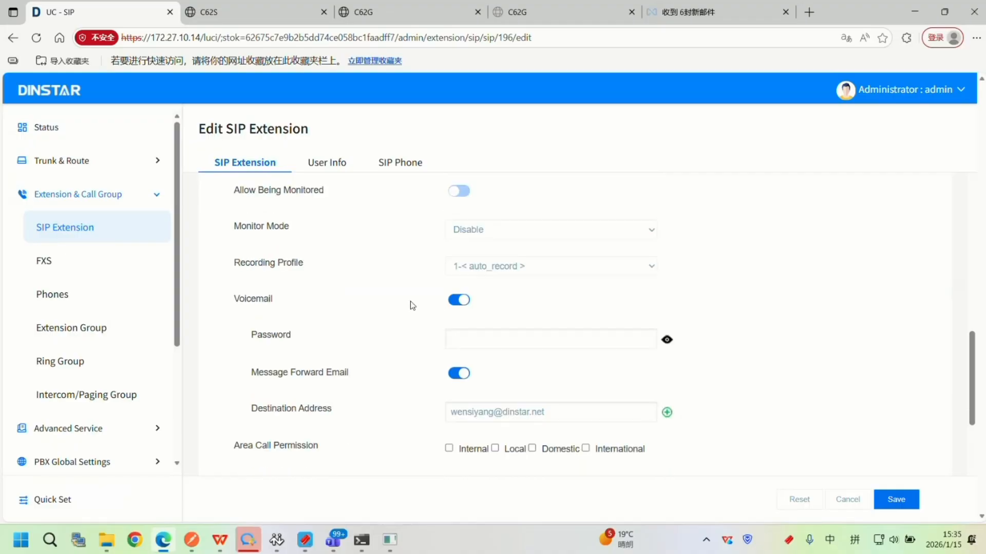
left_click_drag(303, 307, 230, 307)
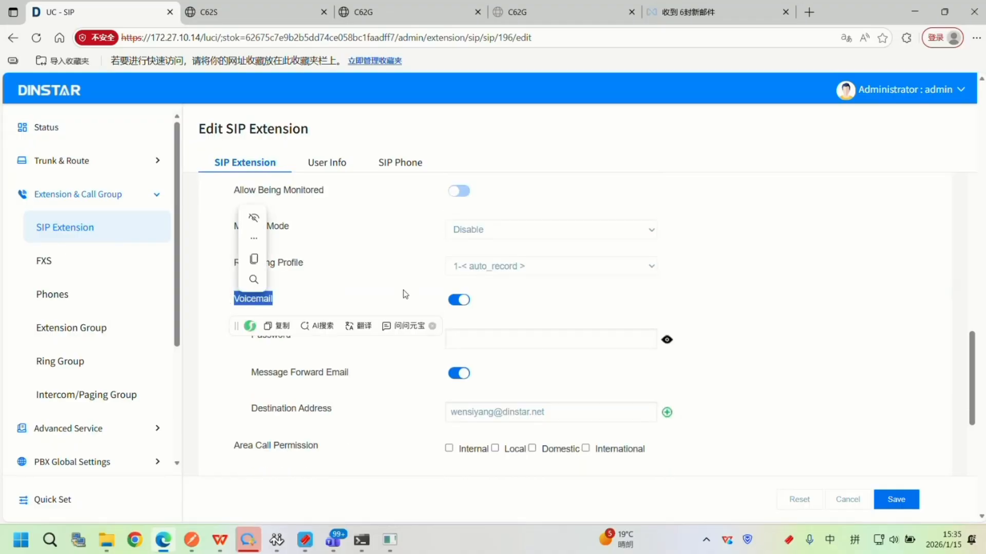
left_click(405, 294)
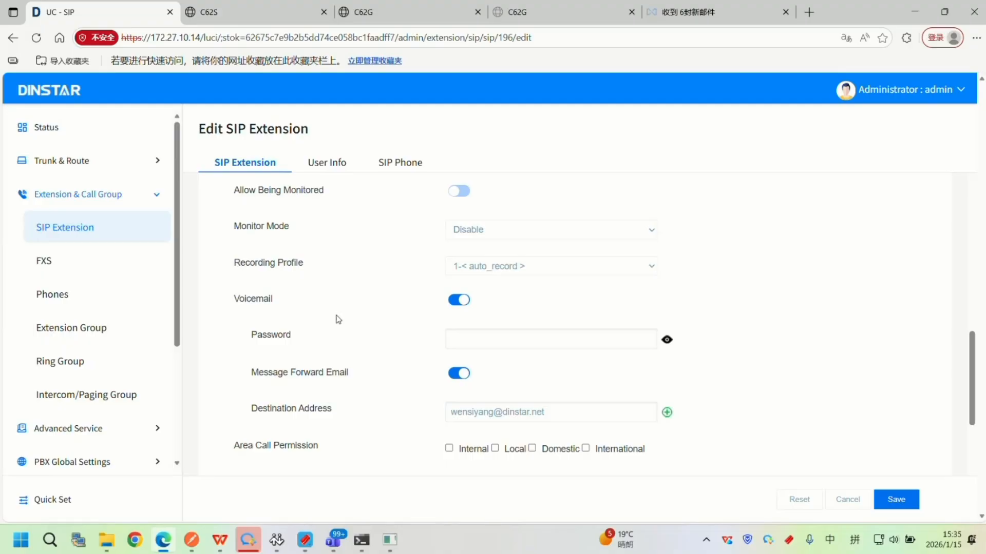
scroll(338, 320, "down", 1)
left_click_drag(350, 308, 250, 308)
left_click(315, 305)
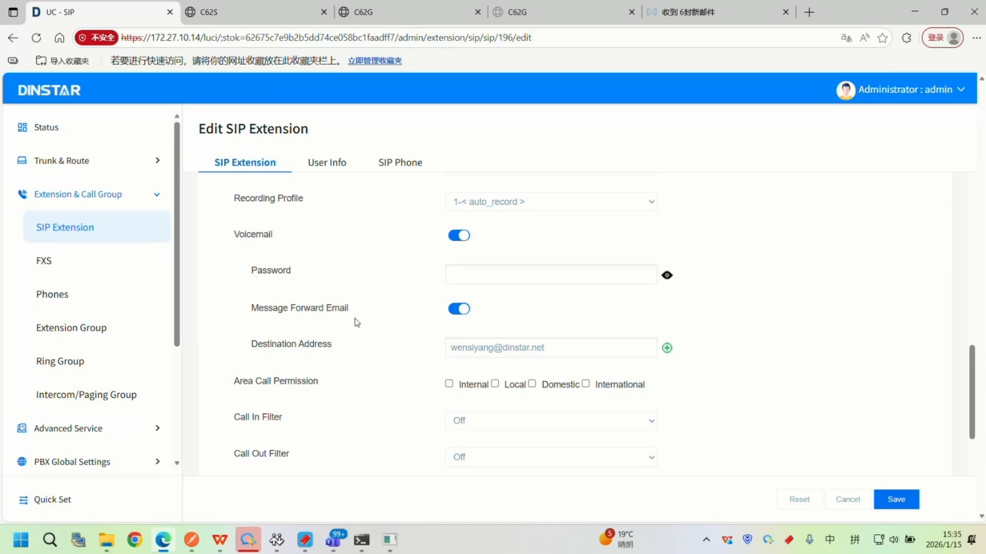
Examine the voicemail Destination Address and look over the call forwarding options of extension 4090.
left_click_drag(252, 344, 359, 347)
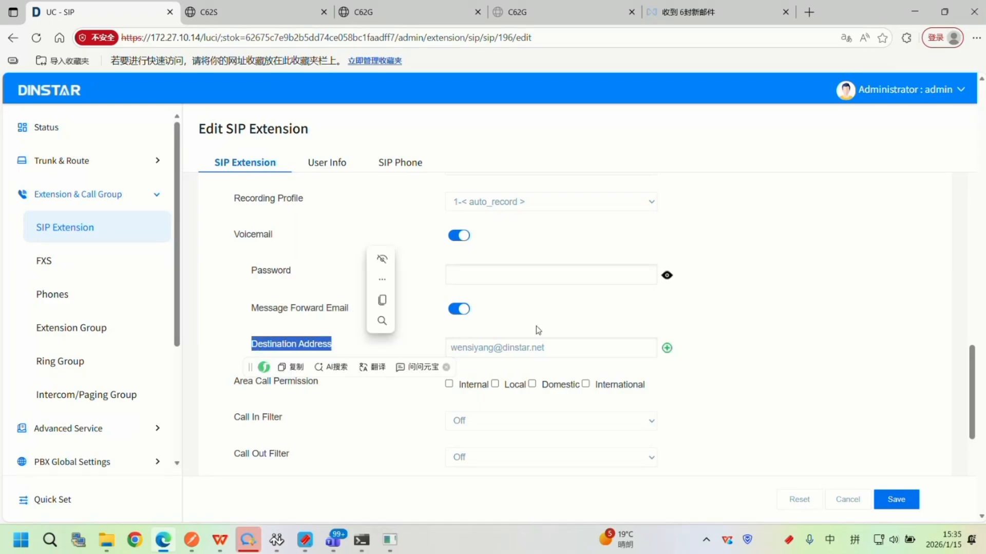
scroll(550, 365, "up", 3)
scroll(573, 424, "down", 3)
left_click_drag(569, 283, 422, 281)
scroll(541, 319, "up", 3)
scroll(534, 331, "up", 3)
scroll(527, 346, "down", 3)
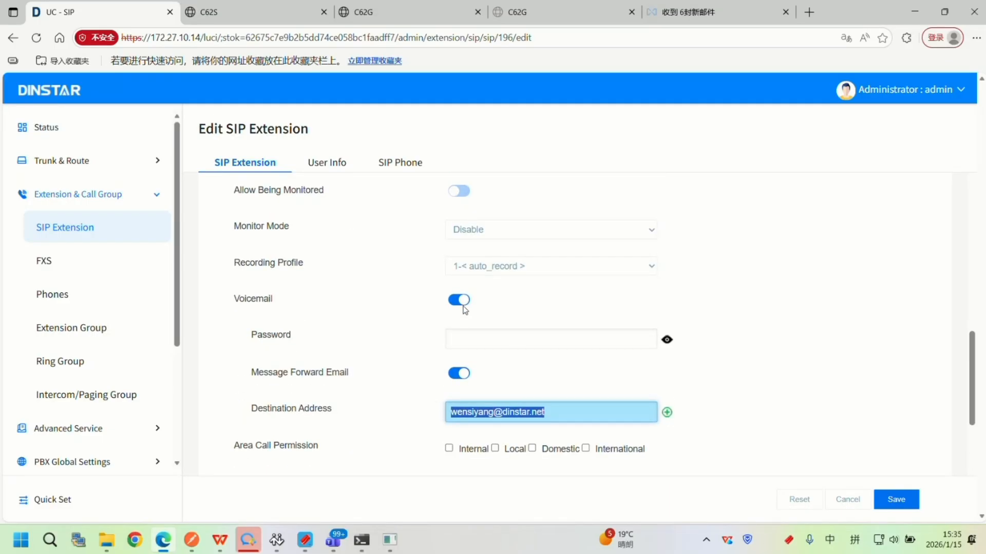
scroll(495, 314, "up", 5)
scroll(478, 323, "down", 2)
scroll(478, 323, "up", 8)
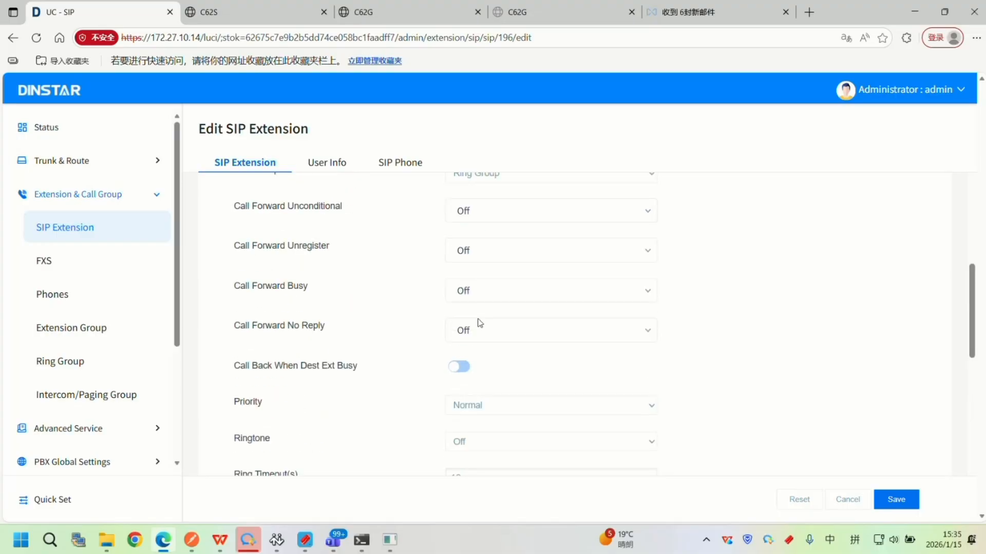
Return to the SIP Extension settings list and search for extension 4091.
left_click(81, 230)
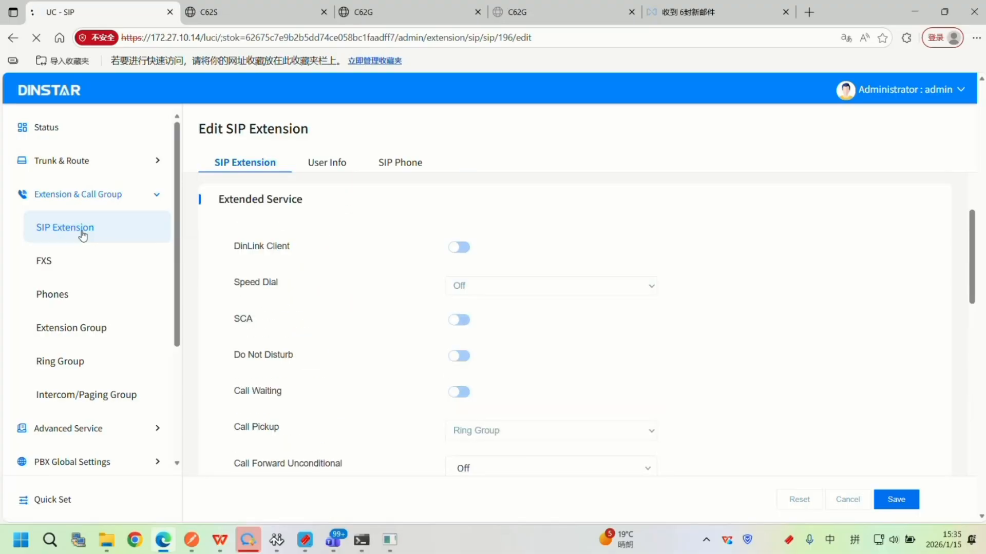
scroll(308, 318, "down", 6)
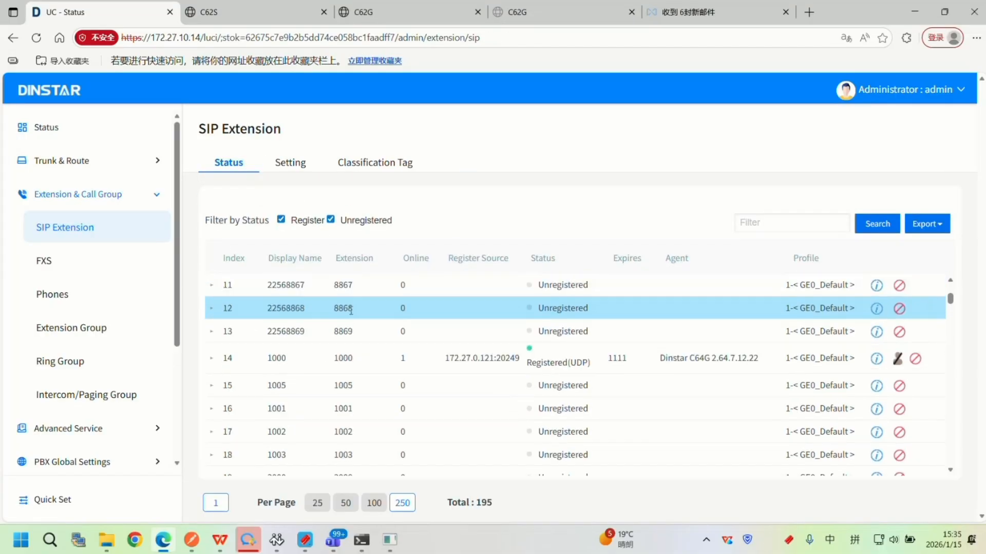
left_click(294, 172)
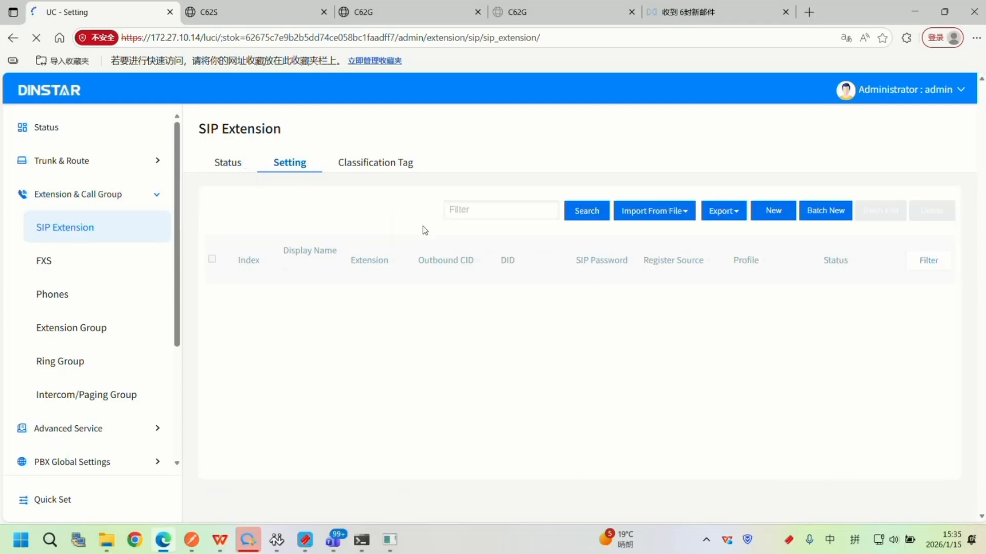
left_click(470, 211)
type("4091")
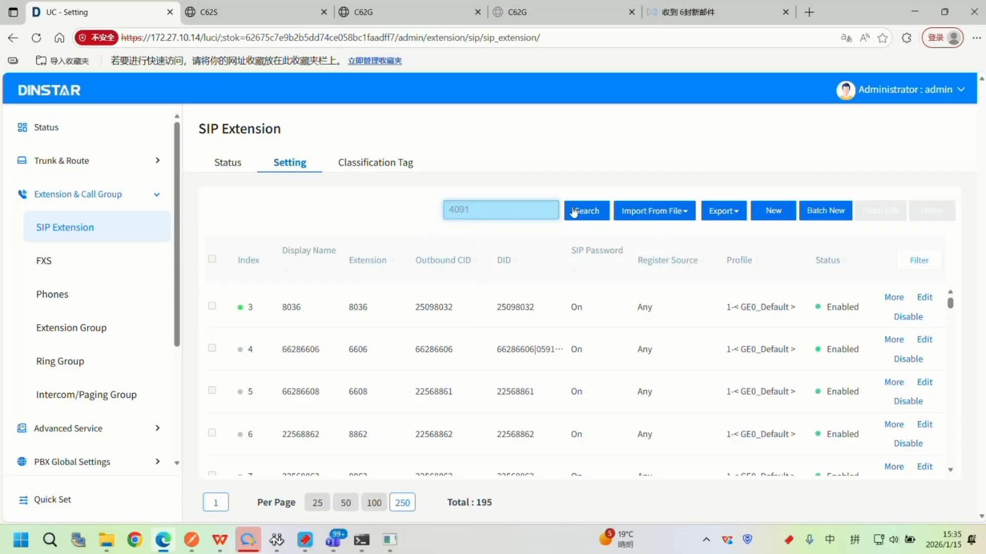
left_click(571, 211)
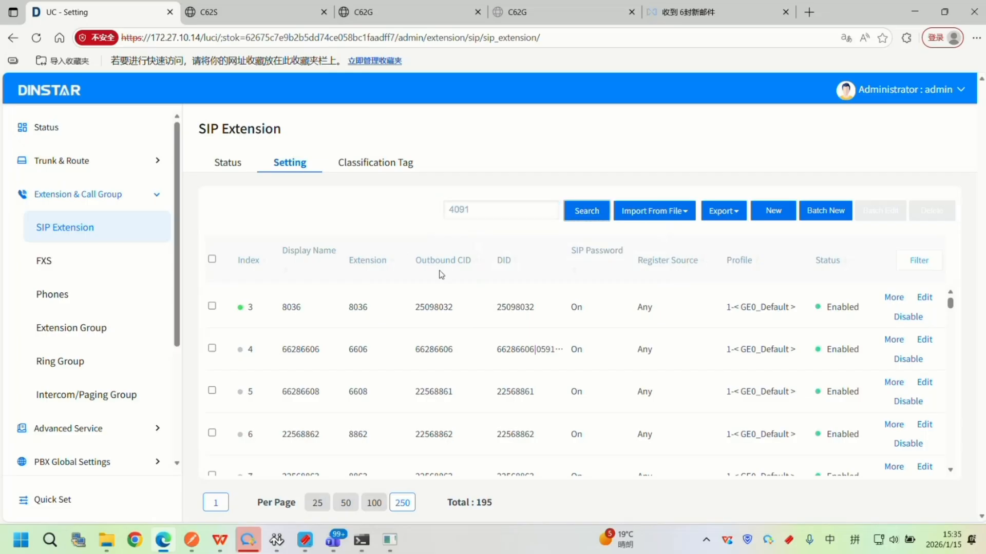
Search for extension 4090 instead, reopen it for editing and look through its voicemail and SIP settings.
left_click(473, 211)
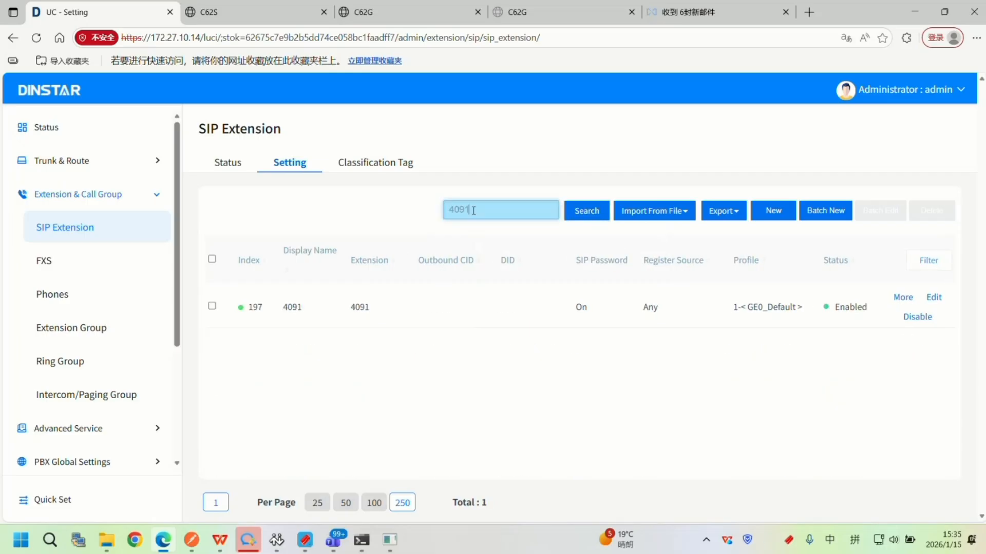
key("BackSpace")
type("0")
key("Tab")
left_click(597, 213)
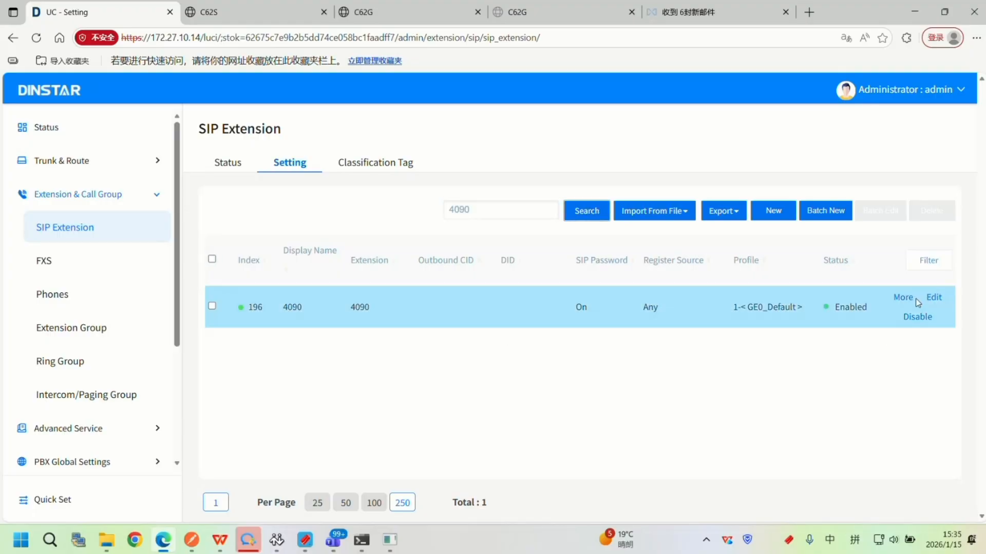
left_click(212, 306)
left_click(934, 297)
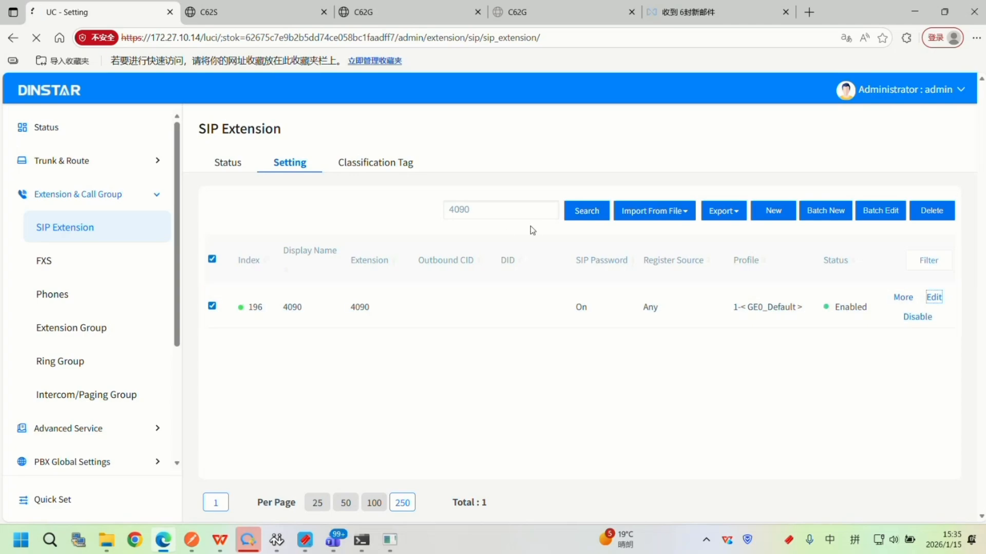
scroll(527, 245, "down", 10)
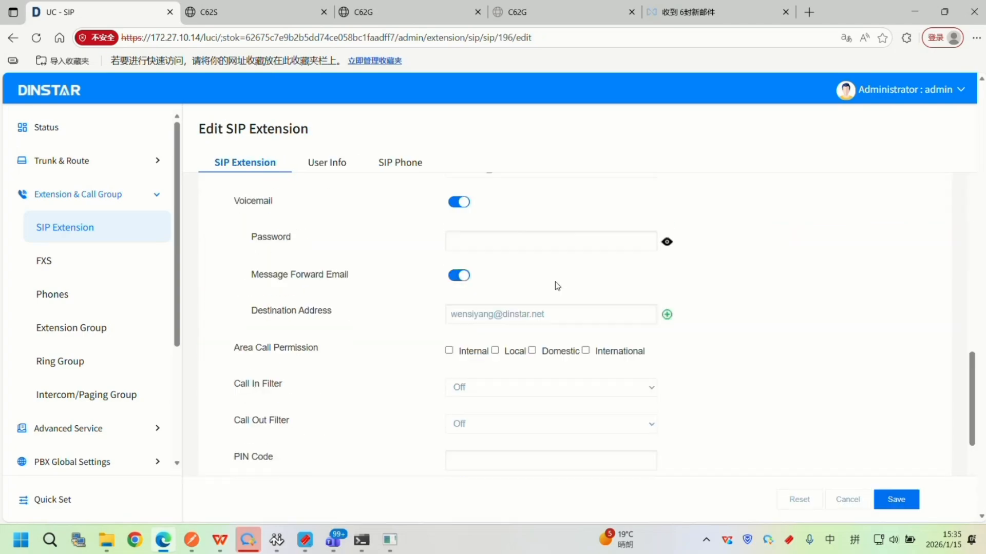
scroll(557, 286, "down", 5)
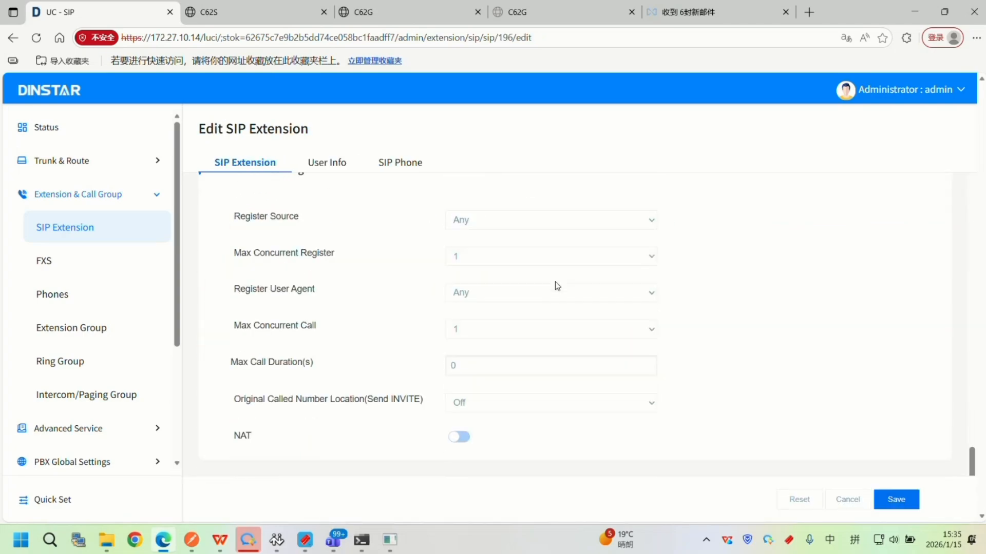
Leave the extension's edit page and open the Voicemail message list under Advanced Service.
scroll(118, 254, "down", 3)
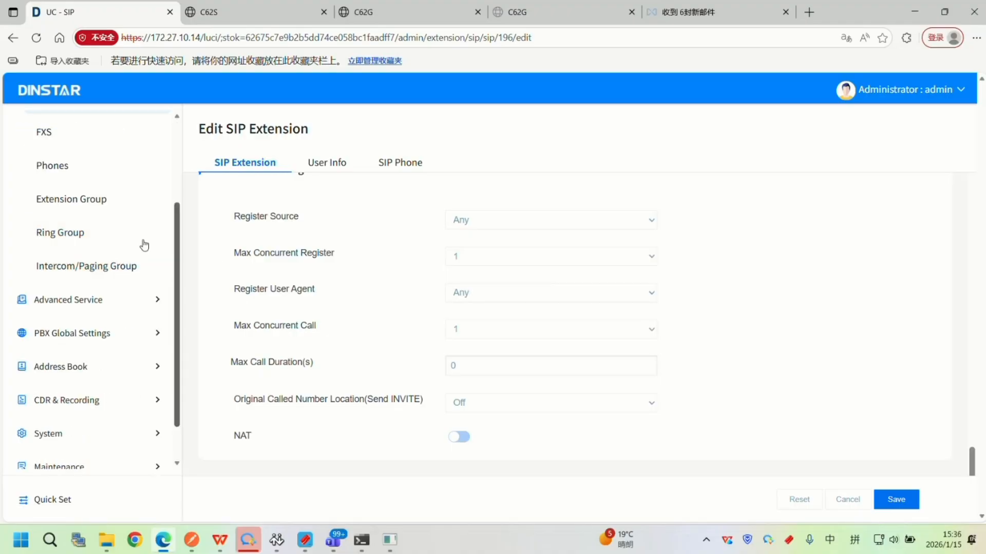
scroll(126, 272, "down", 1)
left_click(114, 254)
scroll(154, 308, "down", 4)
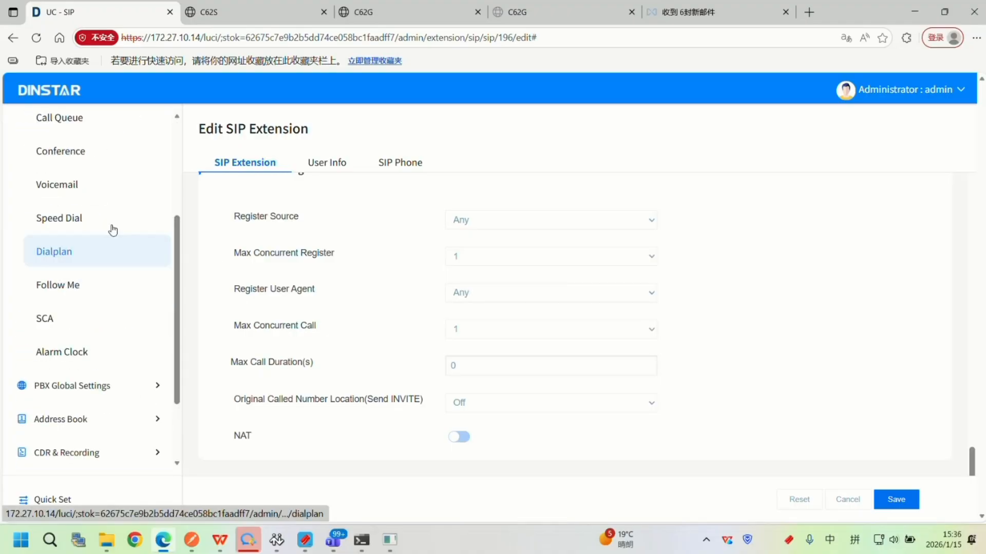
scroll(93, 261, "up", 4)
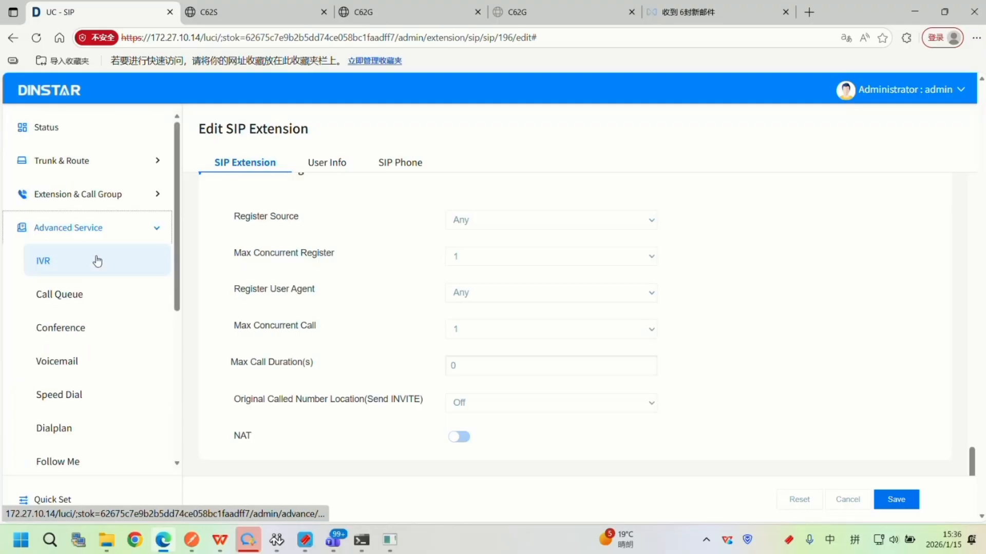
left_click(140, 366)
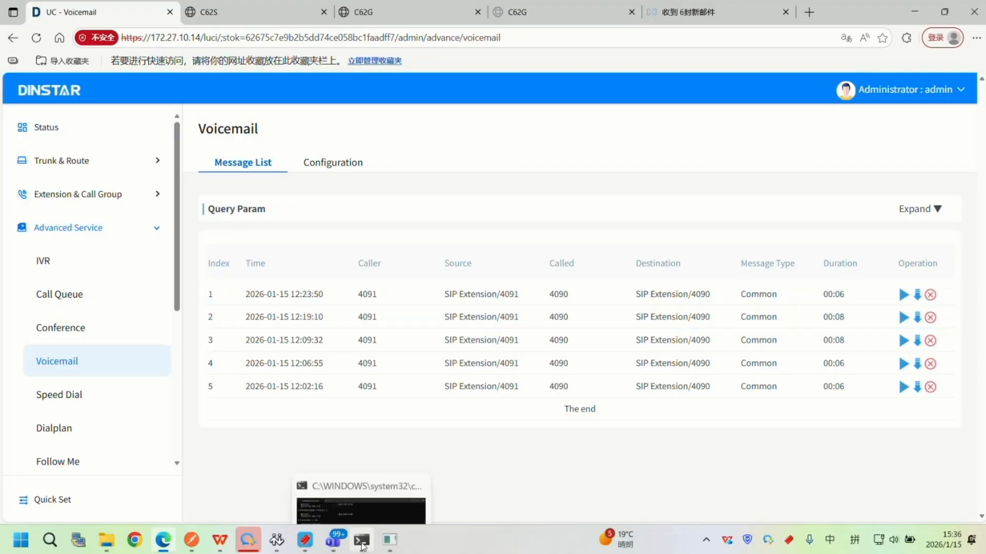
Bring up the CounterPath and MicroSIP softphones, call 4090 from the CounterPath phone to leave a voice message, and hang up.
left_click(363, 547)
left_click(362, 546)
left_click(278, 540)
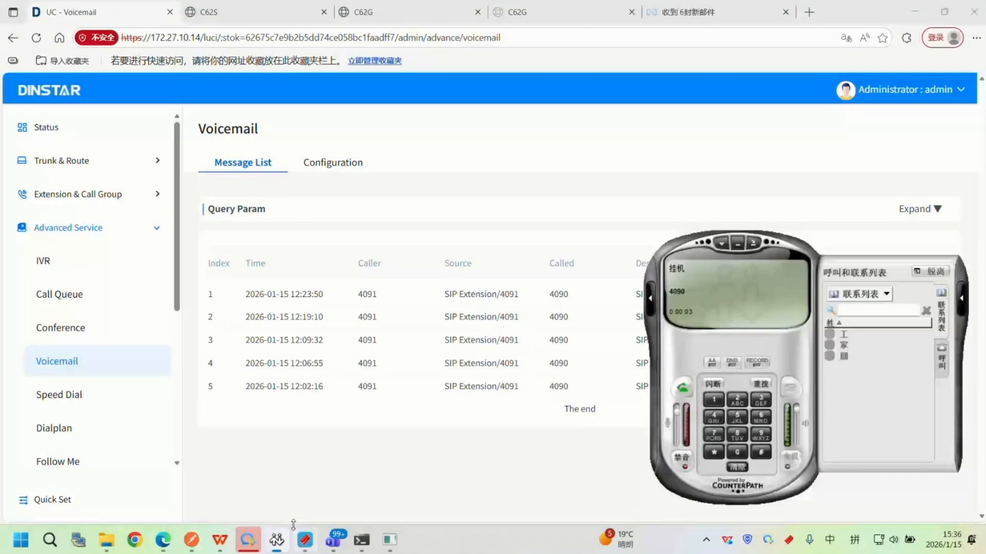
left_click(390, 539)
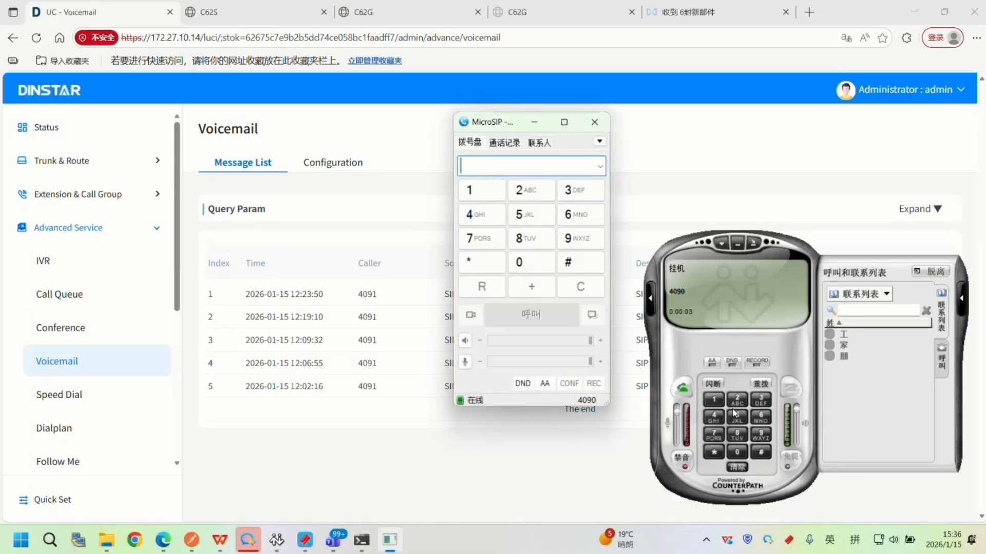
left_click(739, 450)
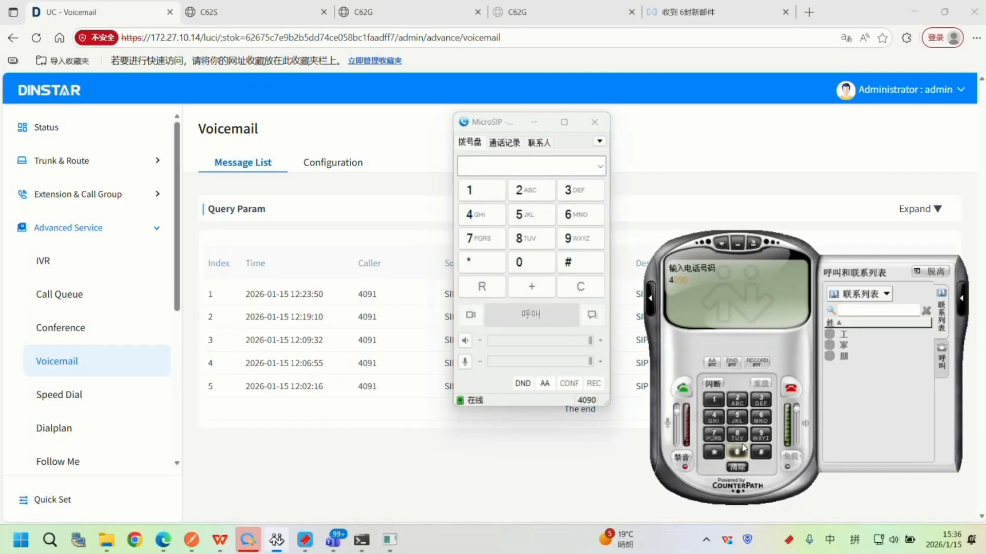
left_click(761, 434)
left_click(684, 389)
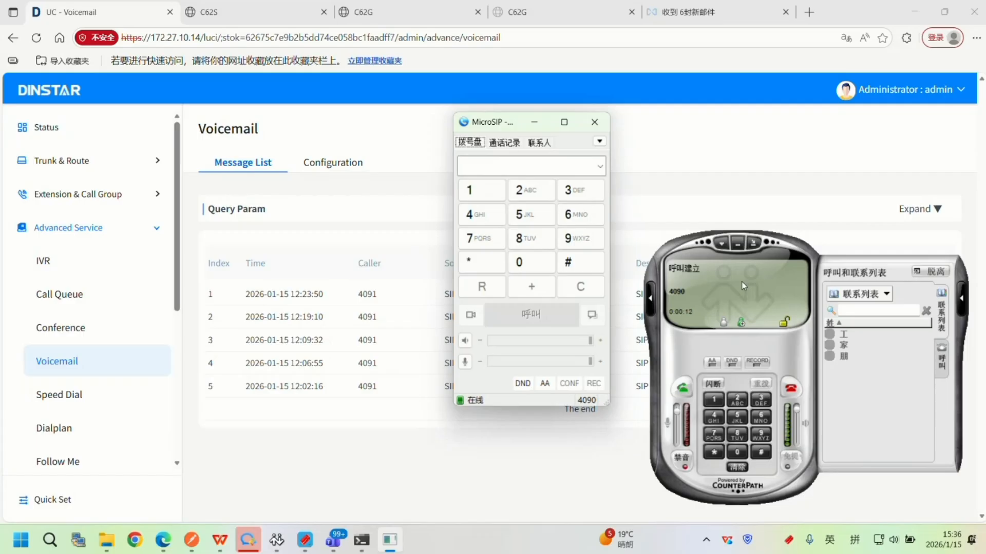
left_click(791, 388)
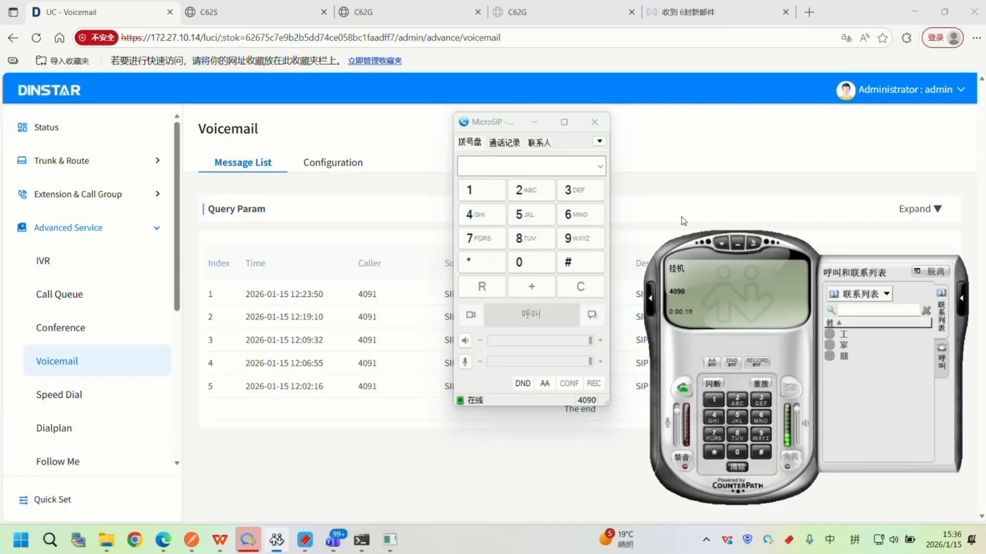
Minimize MicroSIP, reload the Voicemail message list and check the time and caller of the newest message.
left_click(534, 122)
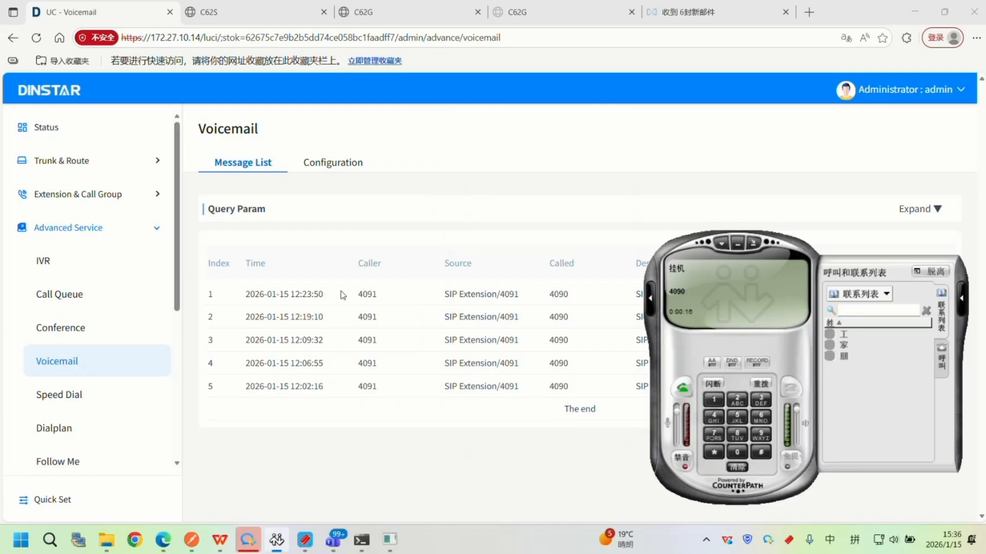
left_click(90, 367)
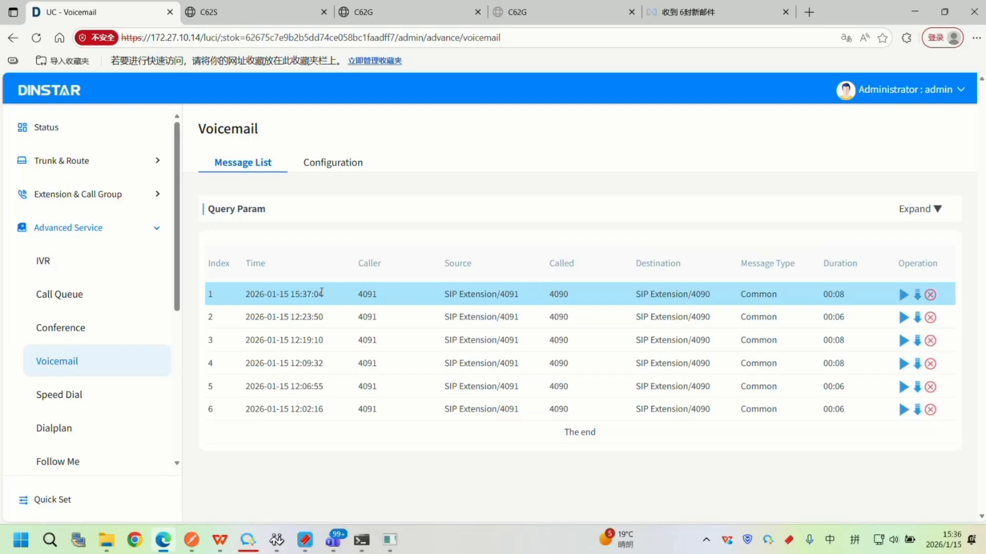
left_click_drag(337, 291, 245, 293)
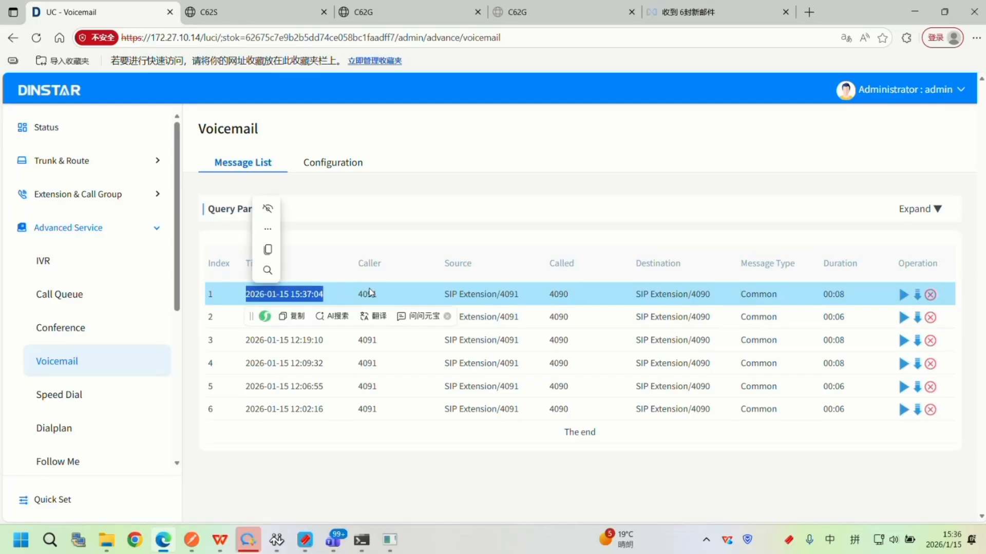
left_click(380, 291)
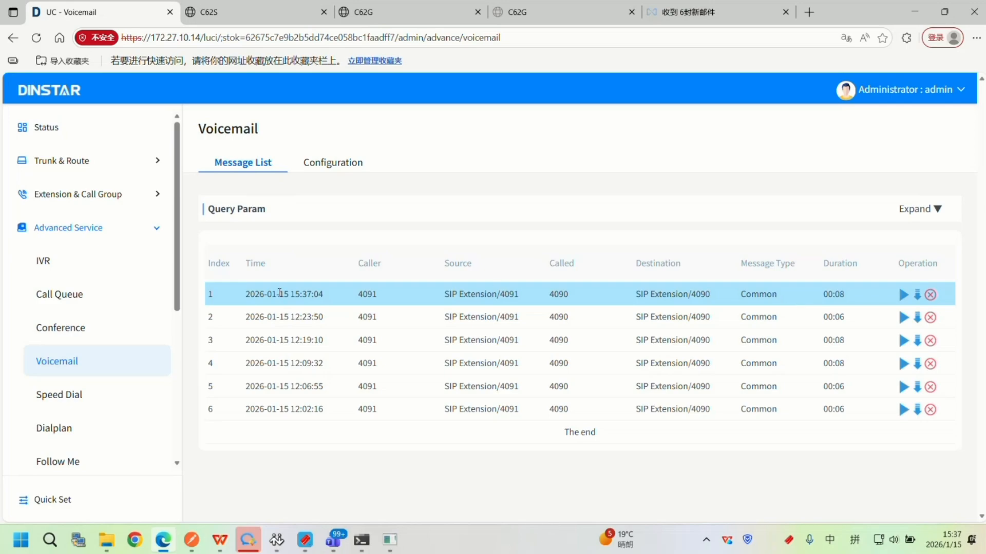
Switch to the webmail, open the newest Voicemail Message email in the inbox and check the message time it reports.
left_click(707, 11)
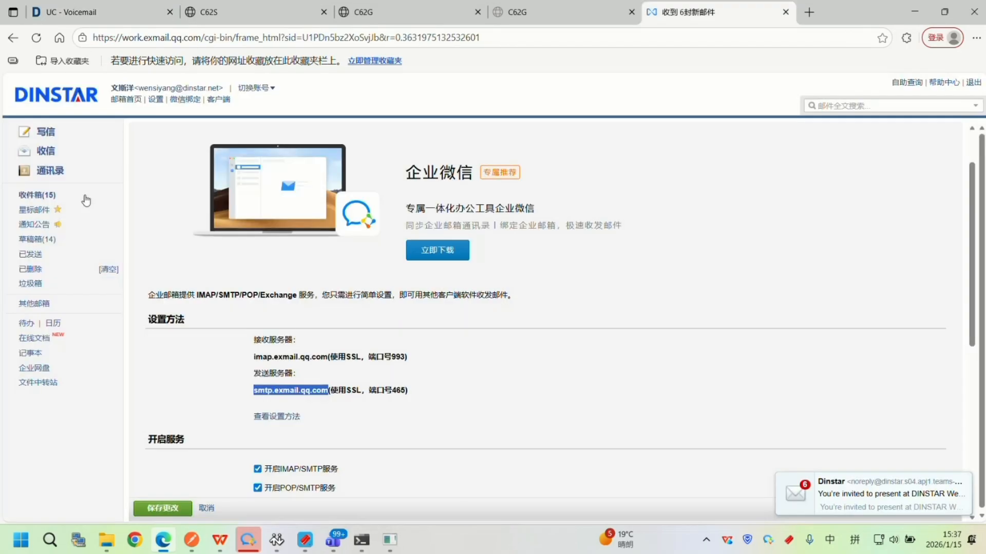
left_click(54, 160)
left_click(318, 207)
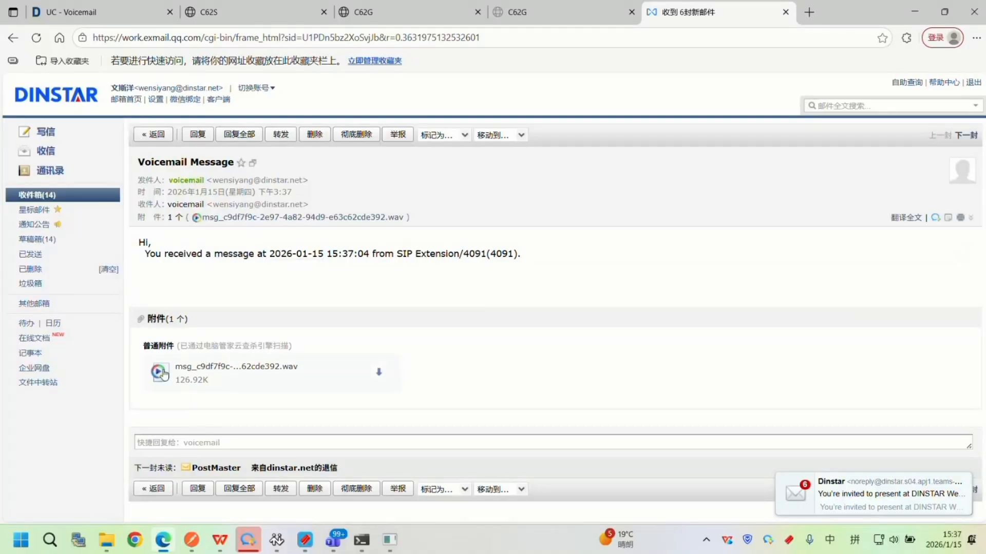
left_click_drag(324, 254, 379, 254)
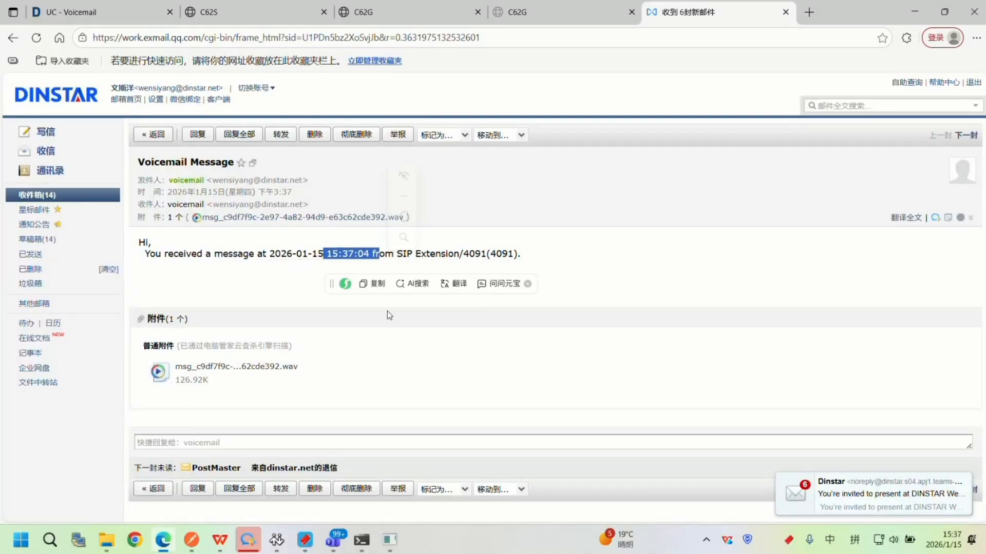
left_click_drag(263, 253, 266, 253)
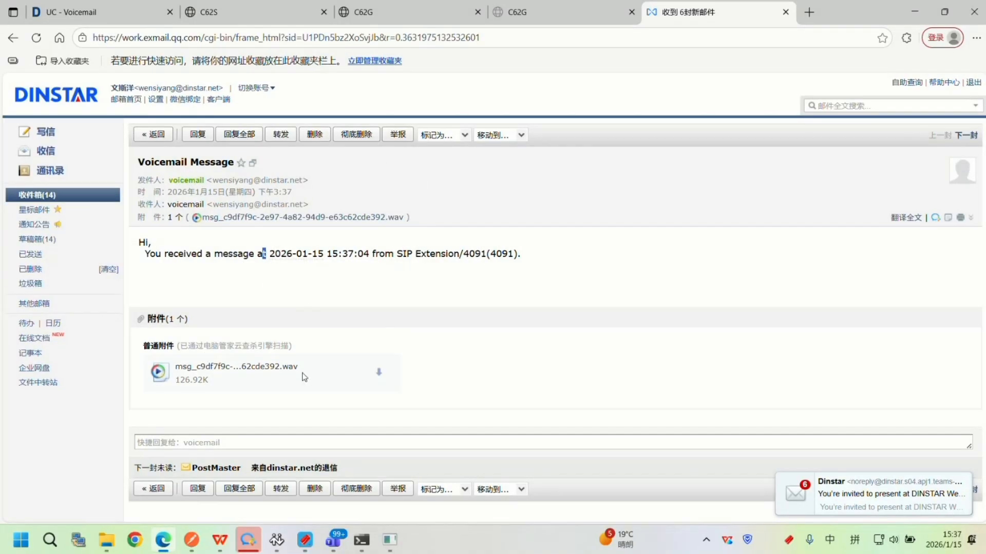
Download the email's WAV attachment, play it briefly in Media Player and close the player.
left_click(379, 372)
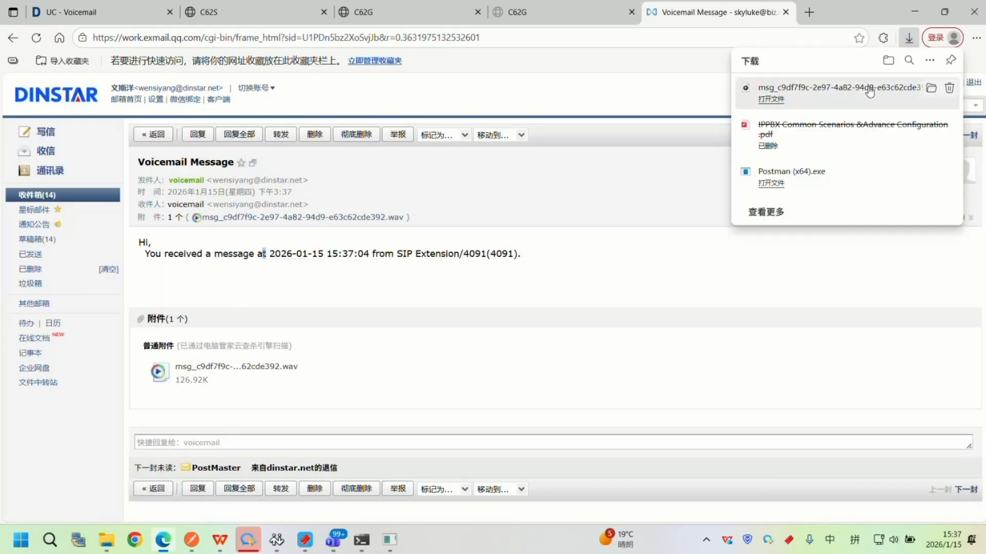
left_click(771, 99)
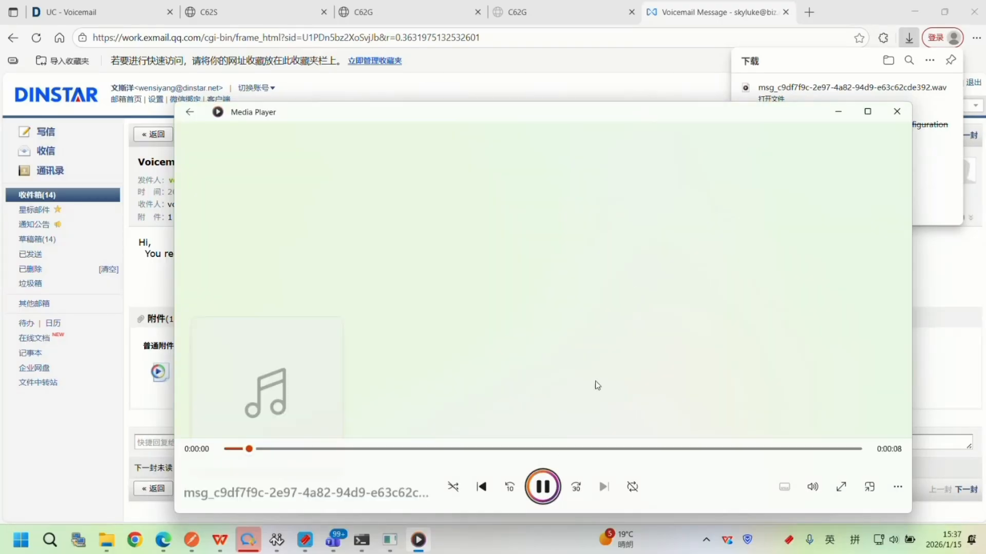
left_click(546, 488)
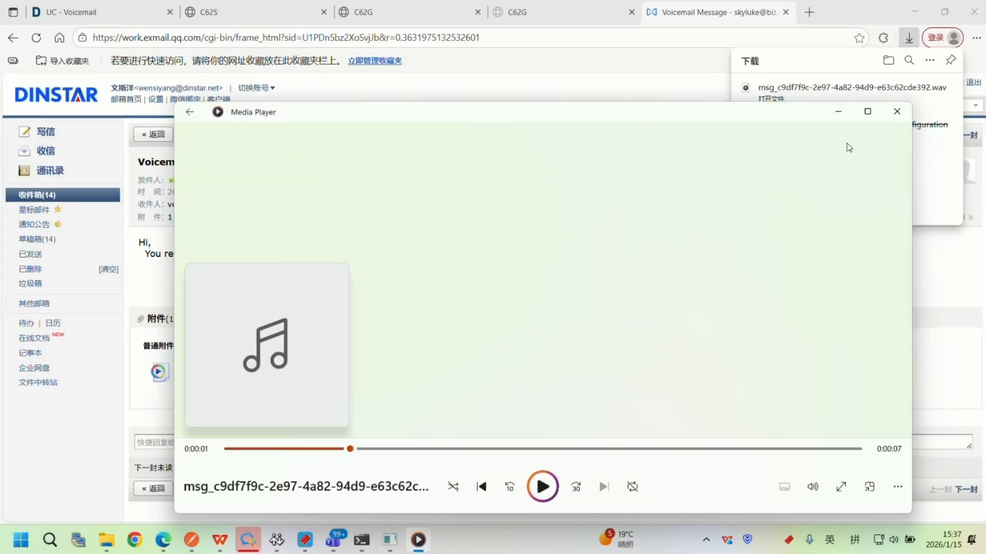
left_click(893, 120)
Return to the UC web interface and open the Email configuration in the System settings.
left_click(72, 12)
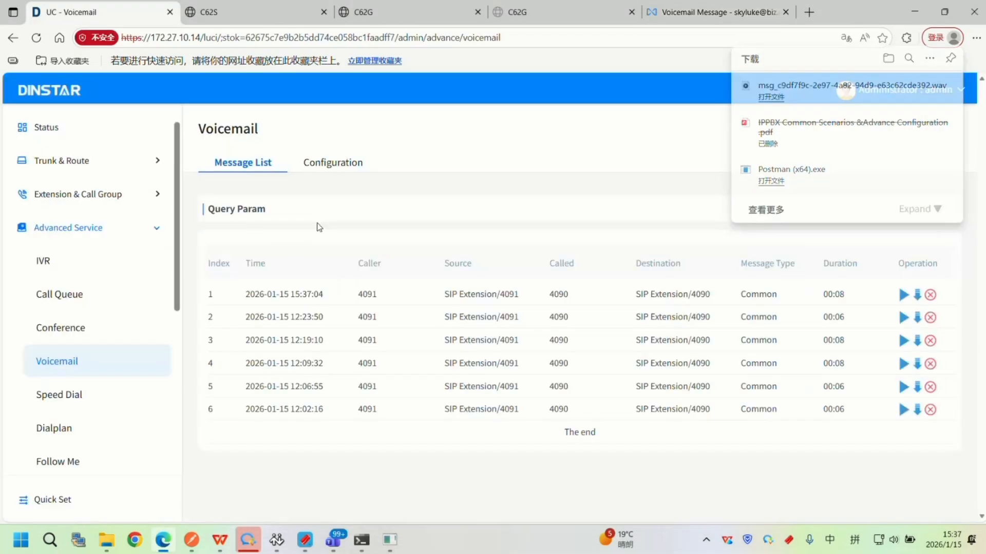
scroll(99, 371, "down", 5)
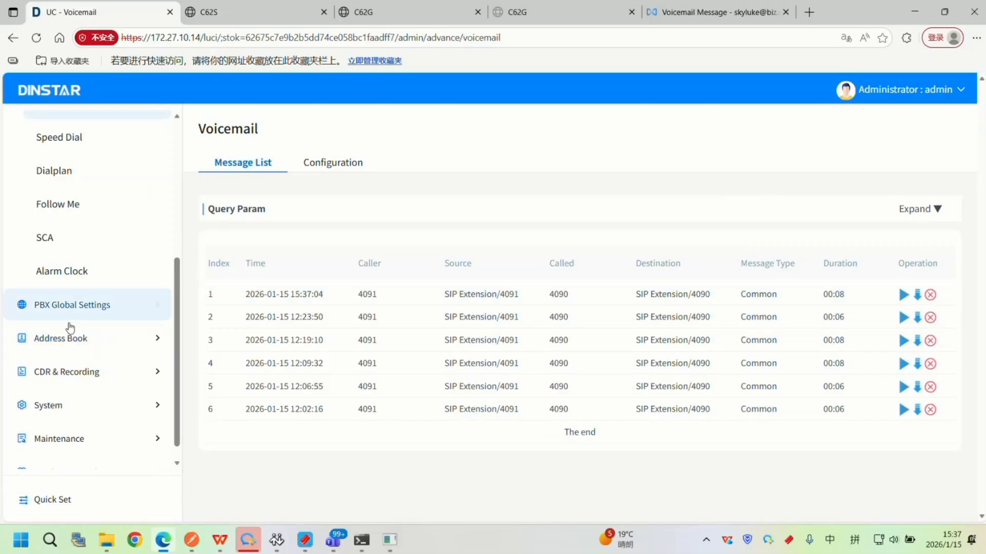
scroll(71, 337, "down", 1)
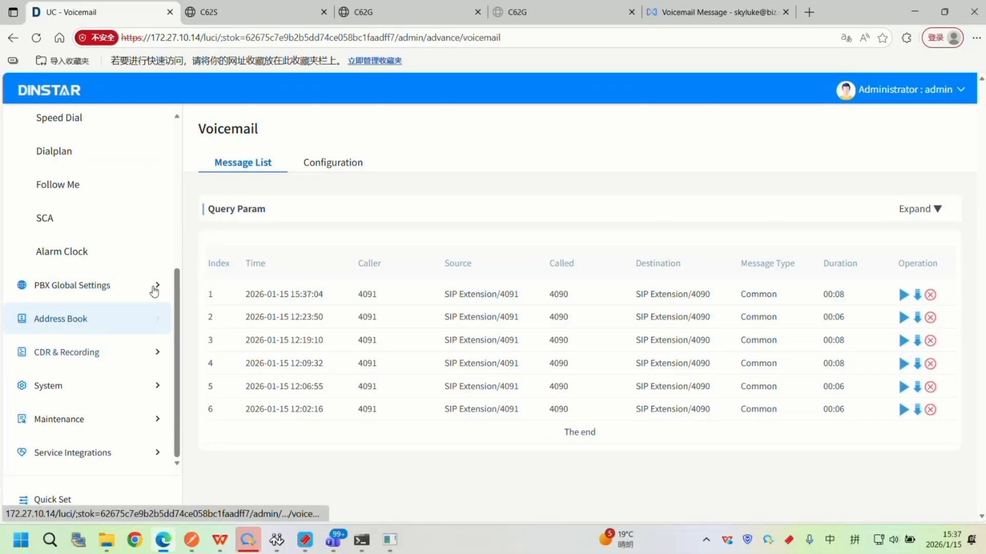
left_click(83, 393)
left_click(114, 349)
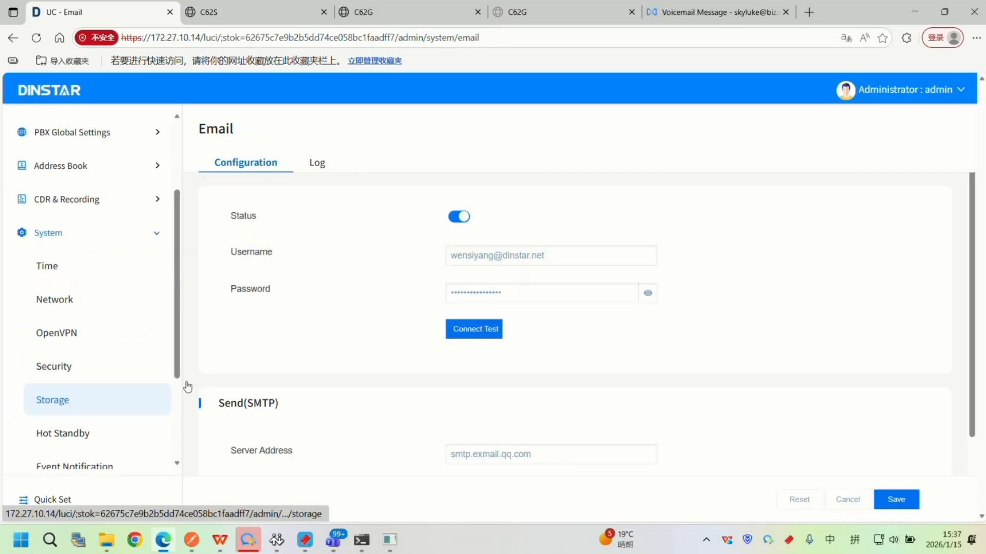
Examine the email account settings and the Send(SMTP) server address, port, TLS and email address fields.
scroll(347, 299, "down", 3)
scroll(334, 257, "up", 3)
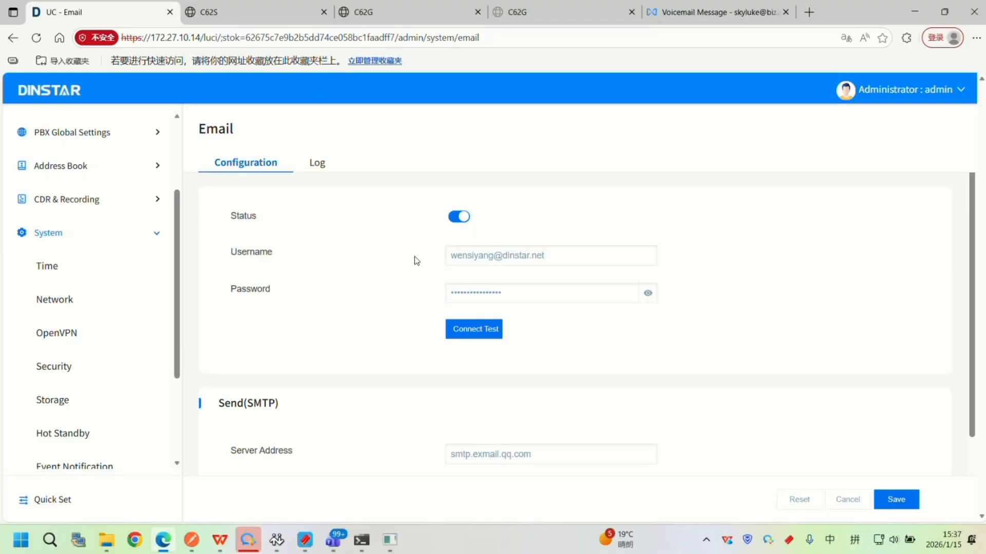
scroll(411, 264, "down", 1)
scroll(416, 293, "up", 1)
scroll(424, 308, "down", 2)
left_click_drag(600, 308, 392, 306)
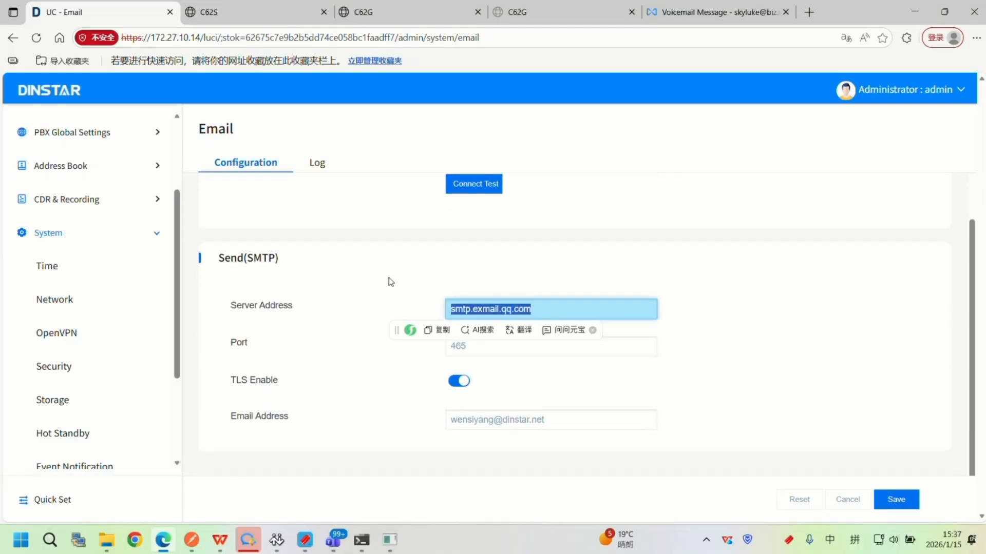
scroll(392, 282, "up", 1)
scroll(459, 319, "down", 1)
scroll(469, 325, "up", 1)
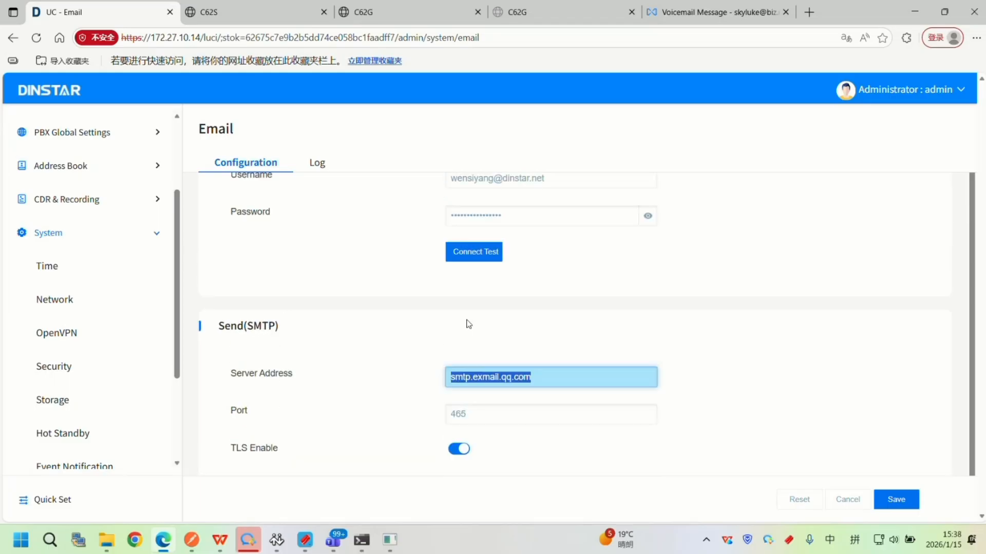
scroll(469, 325, "up", 1)
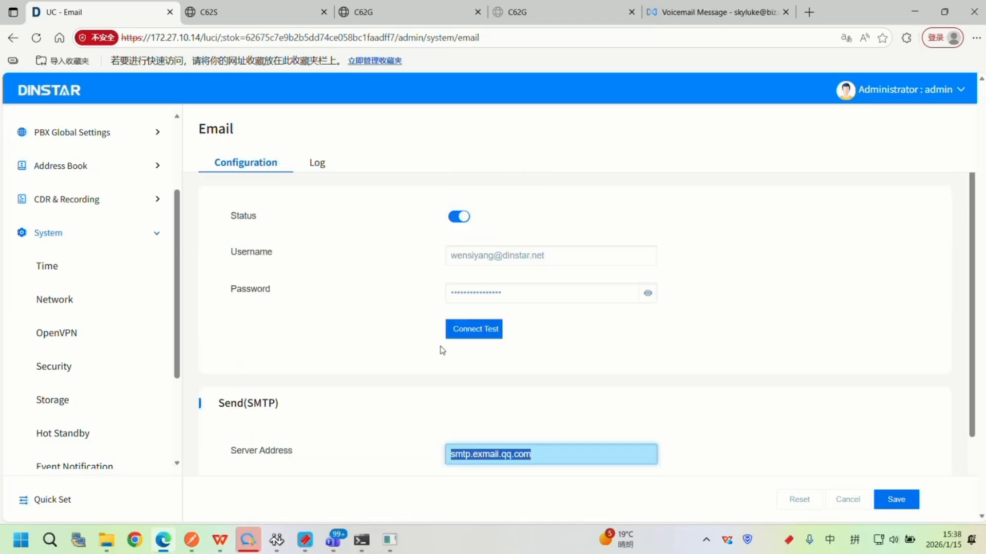
Switch to the WPS presentation, select the Follow Me slide 36 and start the slide show from it.
left_click(220, 539)
scroll(106, 346, "down", 2)
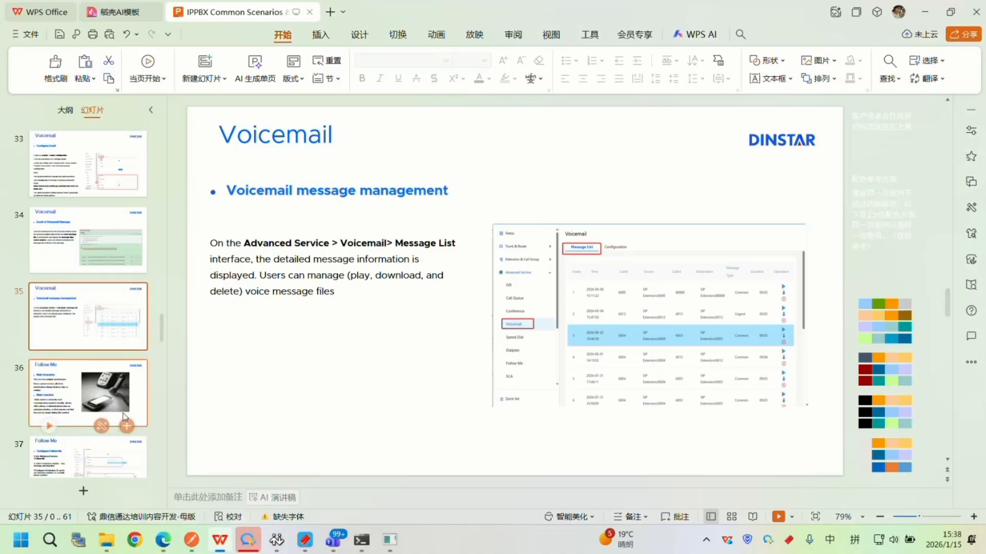
left_click(87, 393)
left_click(779, 517)
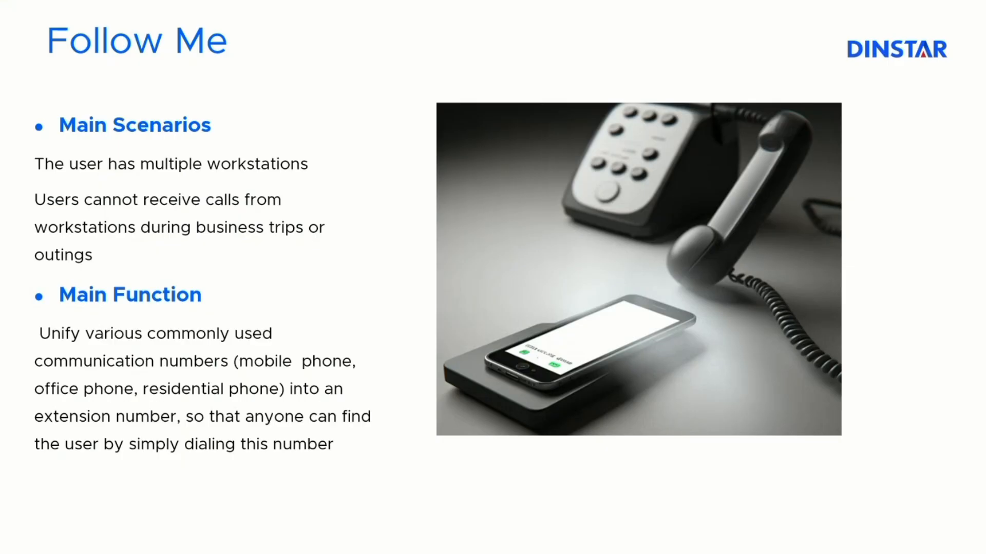
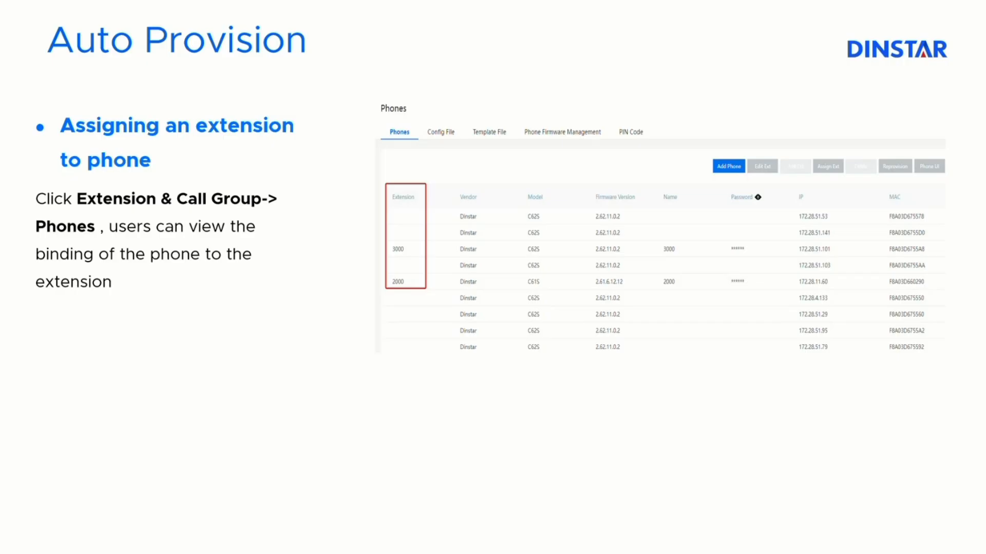
Advance through the Auto Provision slides on assigning an extension by PIN code and end the slide show.
key("Right")
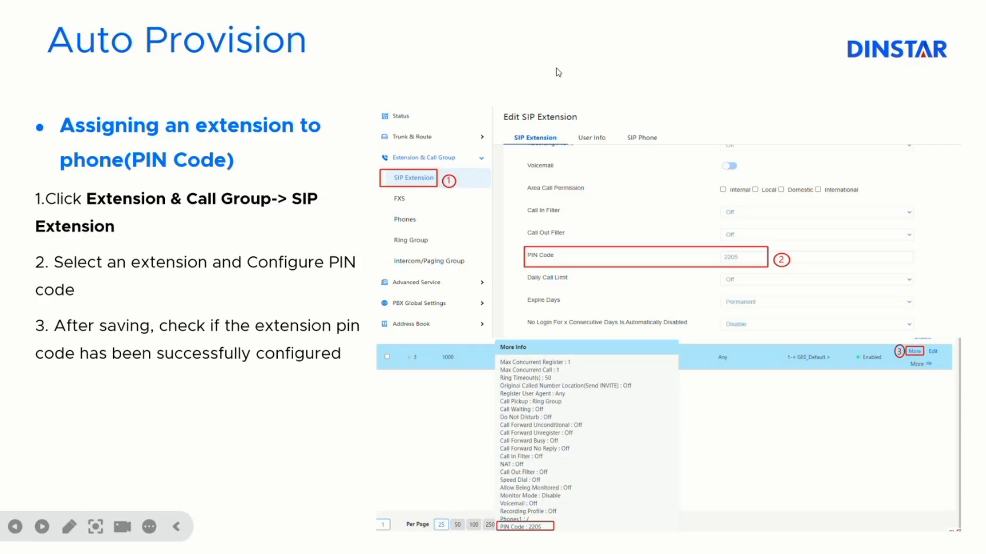
left_click(506, 275)
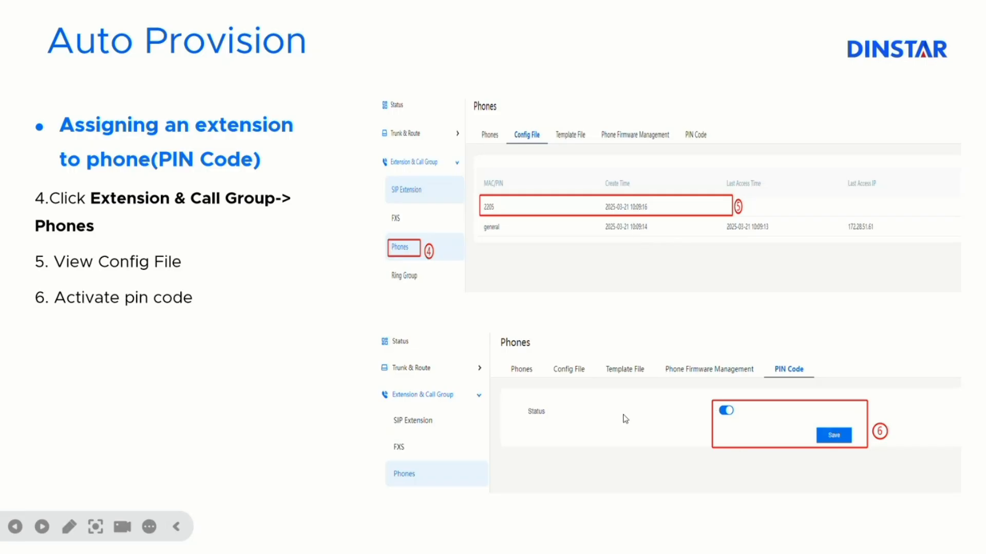
left_click(598, 369)
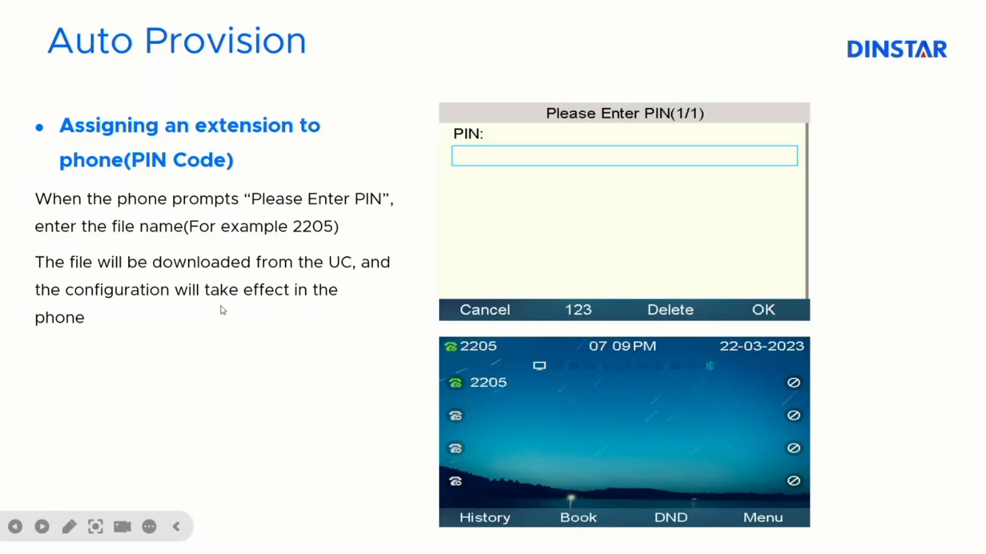
right_click(338, 308)
left_click(383, 314)
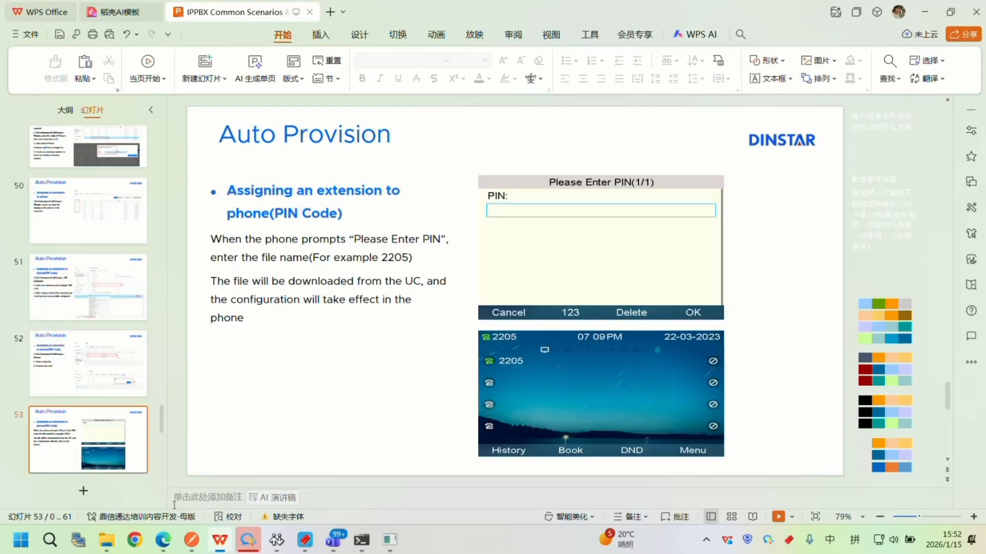
Switch to the UC web interface in Edge and open the Phones page, leaving the unsaved conference form.
left_click(164, 540)
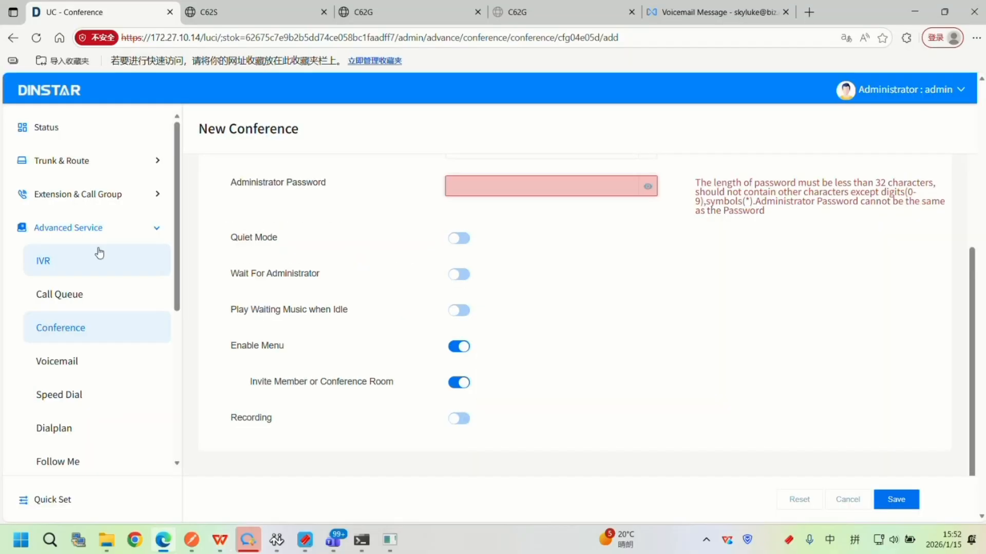
left_click(109, 207)
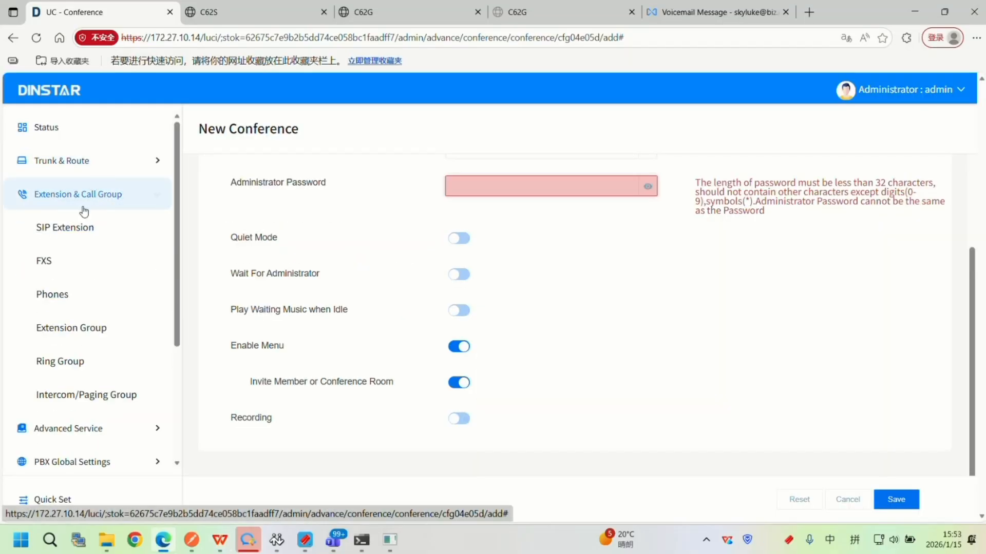
left_click(93, 290)
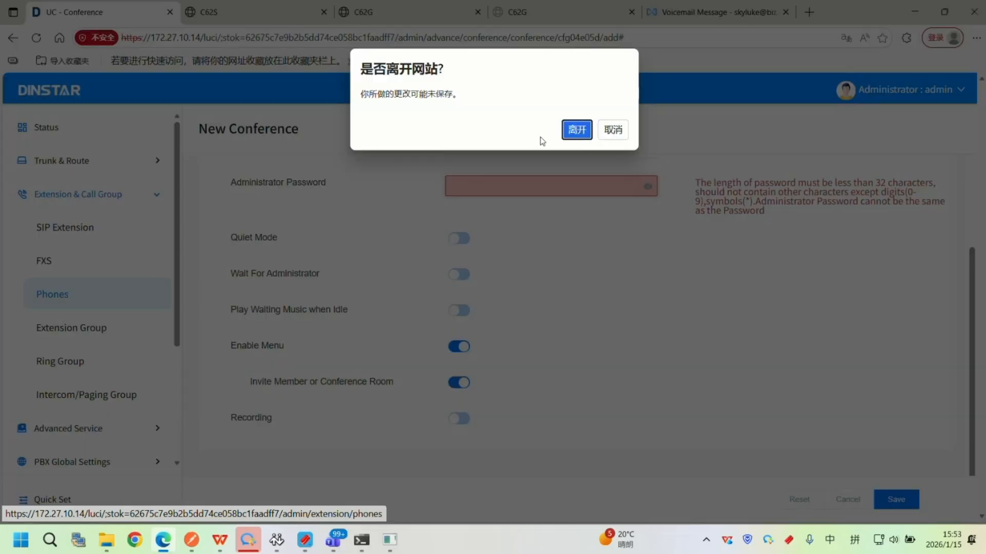
left_click(576, 129)
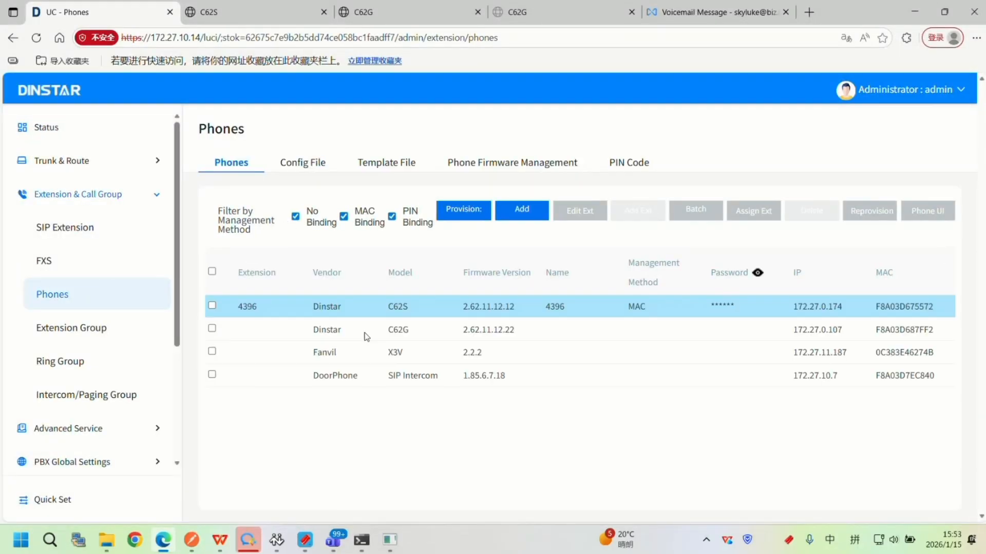
left_click(212, 328)
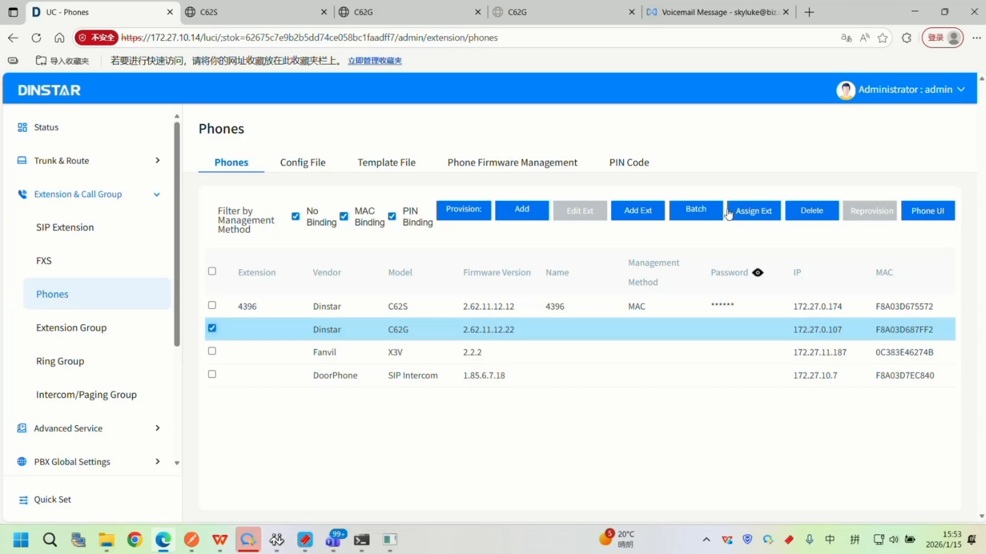
left_click(756, 214)
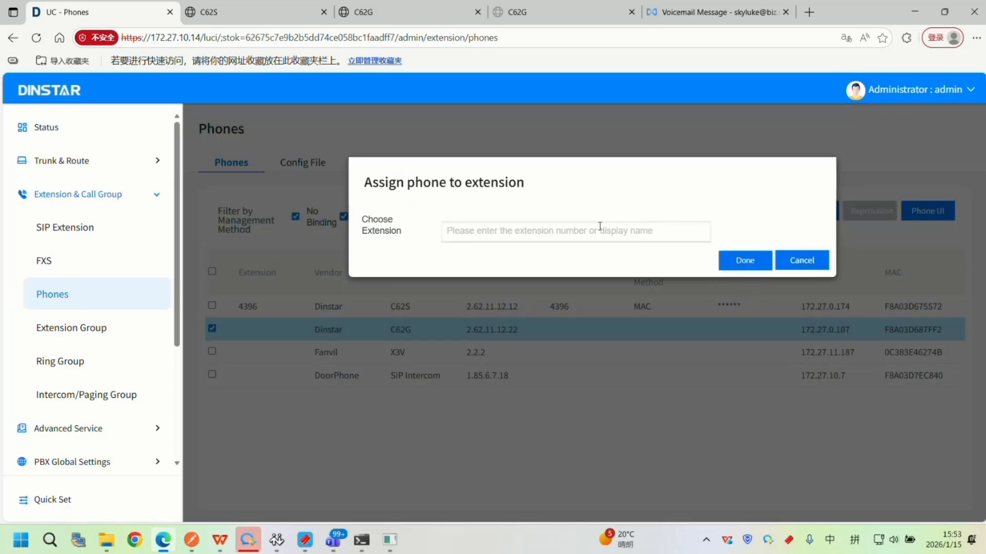
left_click(641, 232)
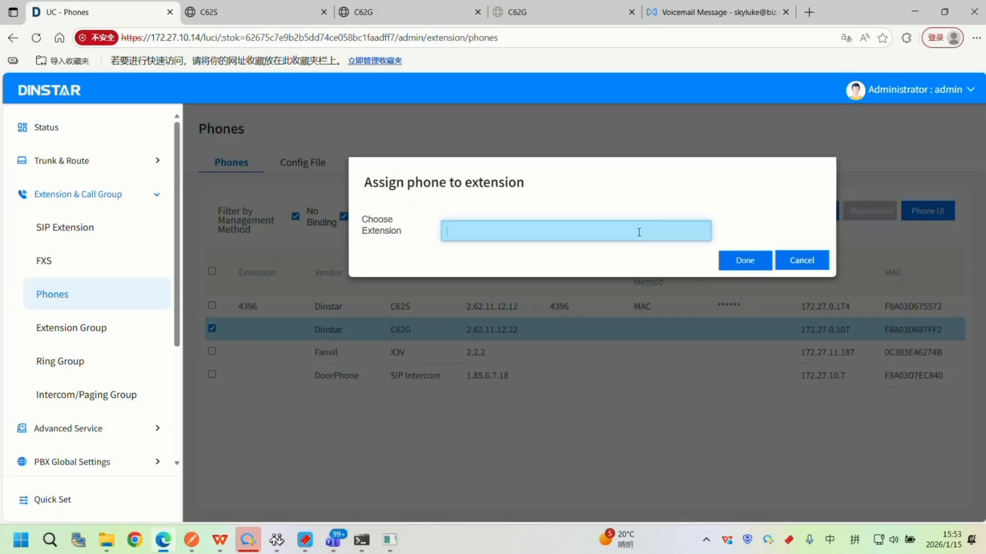
left_click(799, 262)
left_click(824, 287)
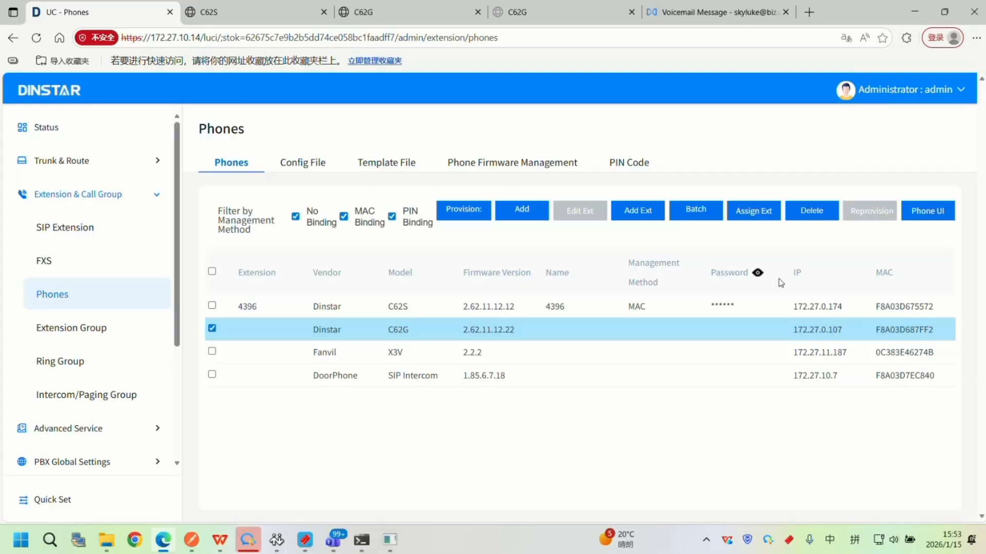
Examine the SIP Extension status list for an unregistered extension that can be assigned to the phone.
left_click(98, 227)
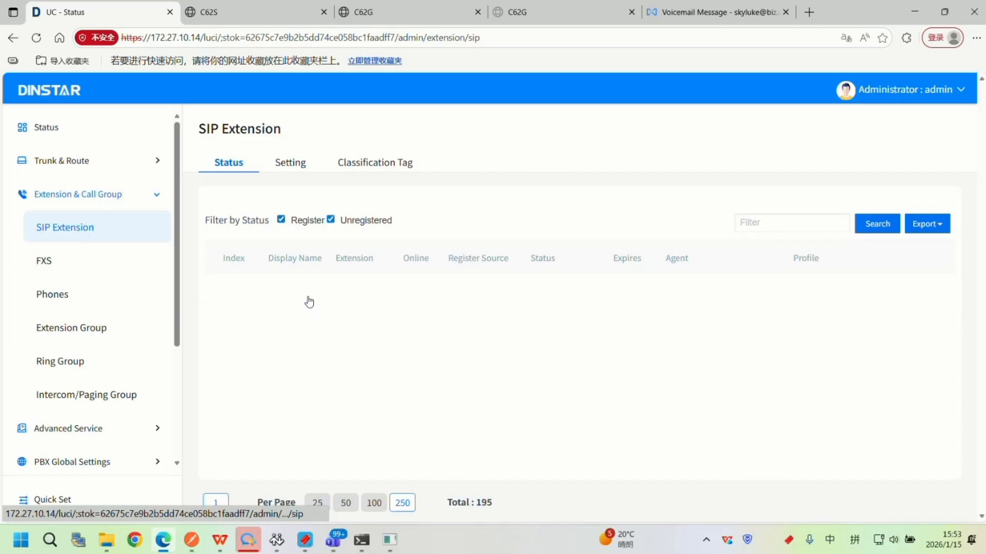
scroll(333, 319, "down", 4)
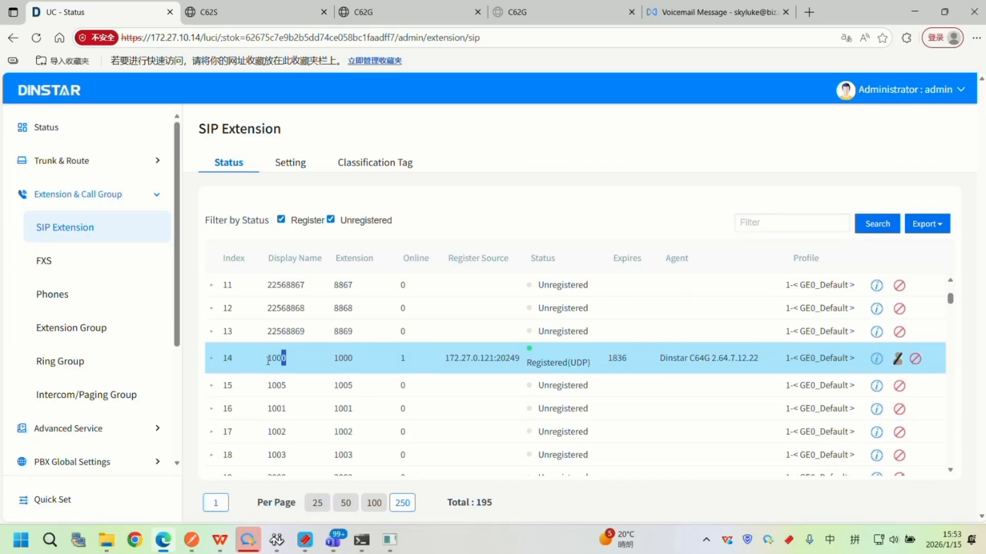
double_click(281, 358)
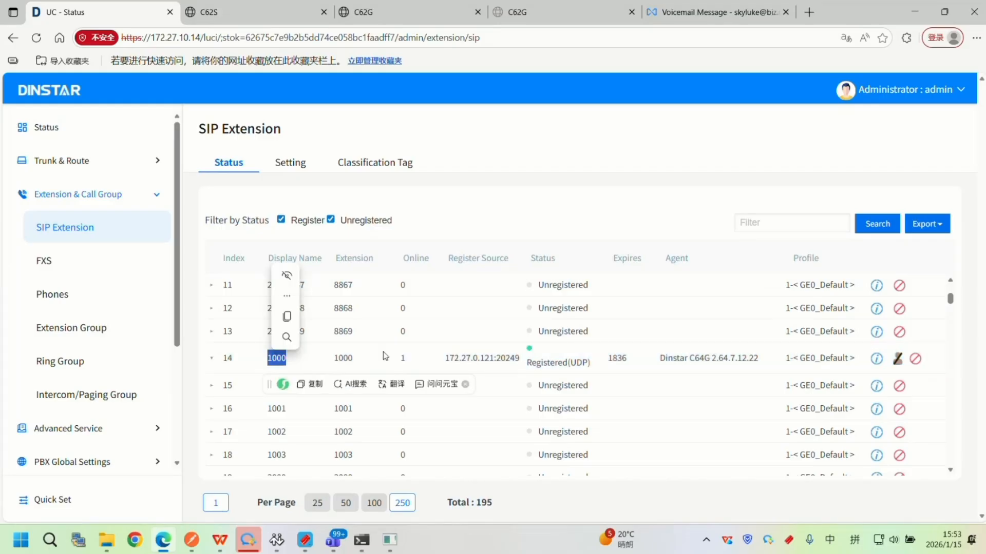
scroll(539, 367, "down", 5)
scroll(540, 368, "down", 5)
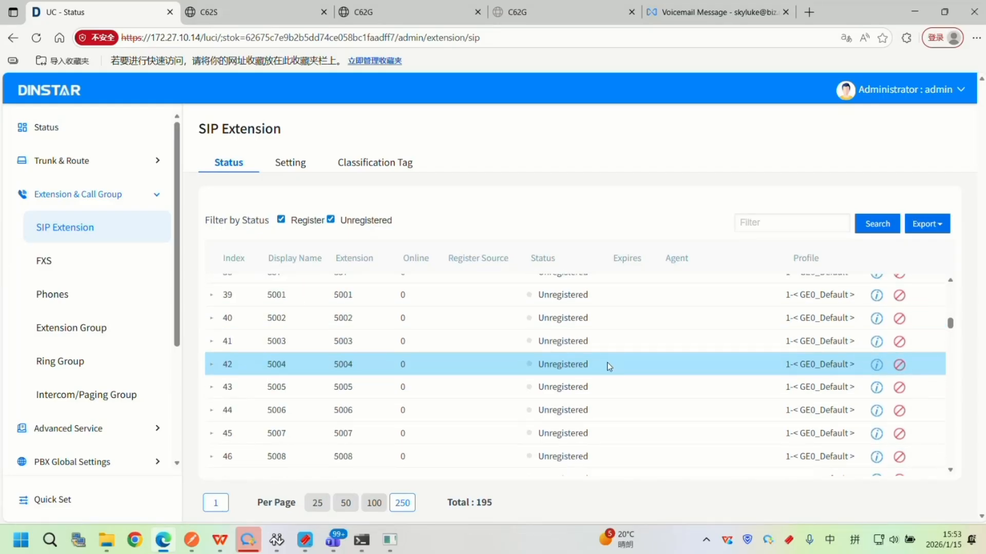
scroll(607, 365, "up", 5)
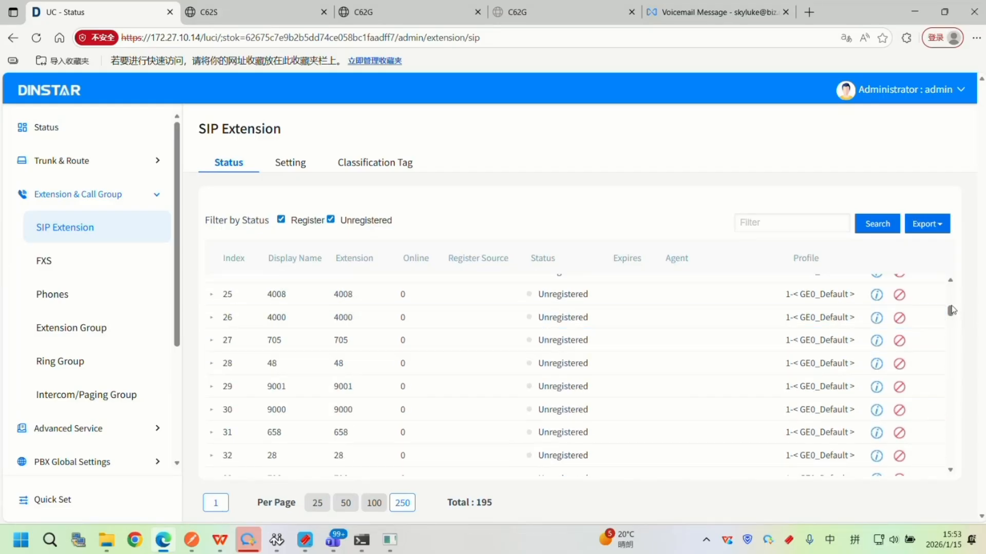
left_click_drag(952, 314, 947, 265)
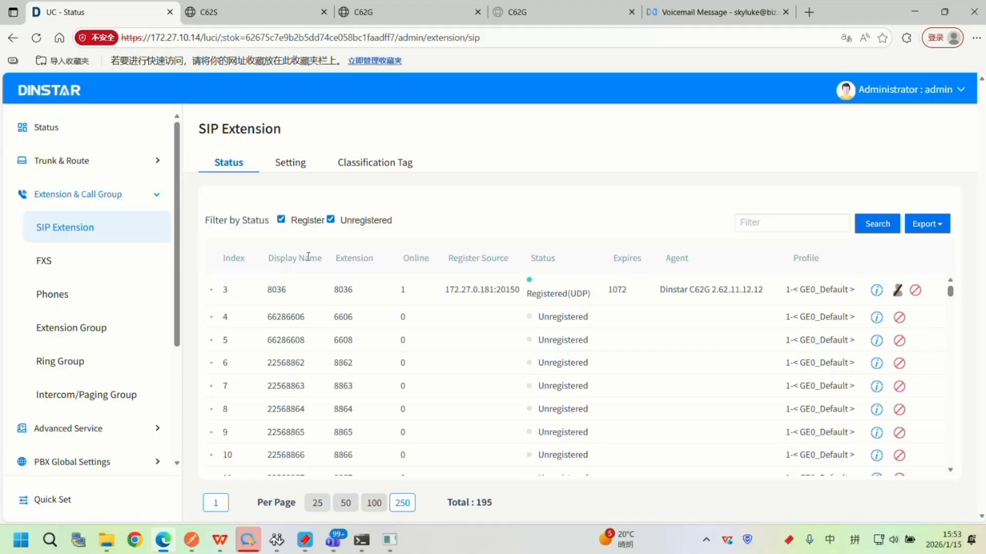
scroll(276, 339, "down", 10)
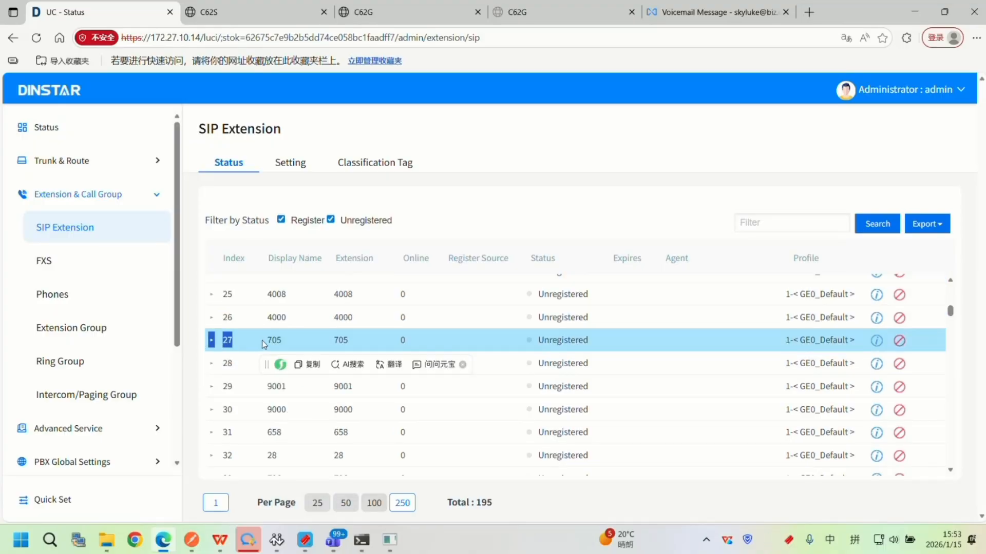
double_click(280, 342)
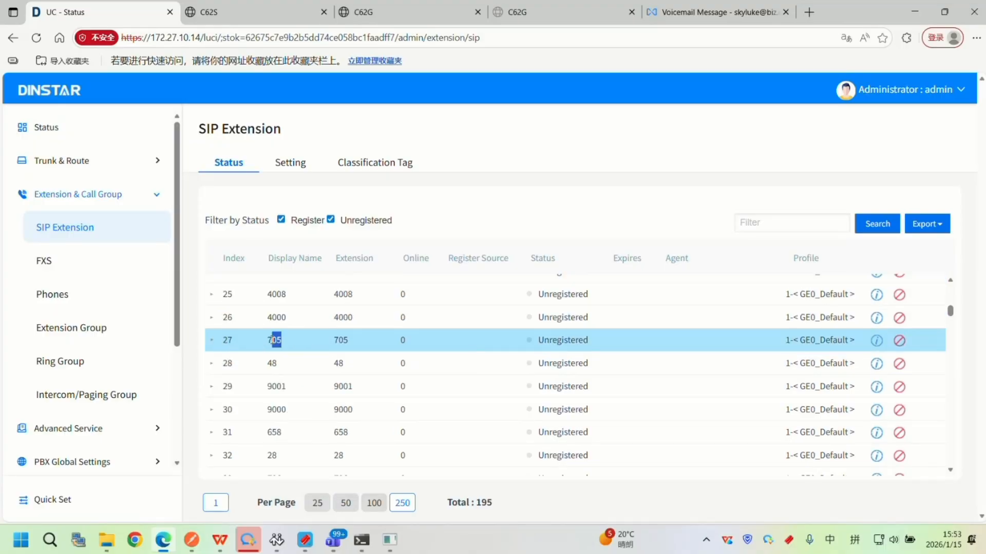
Return to the Phones page and assign the Dinstar C62G phone to SIP extension 705.
left_click(100, 303)
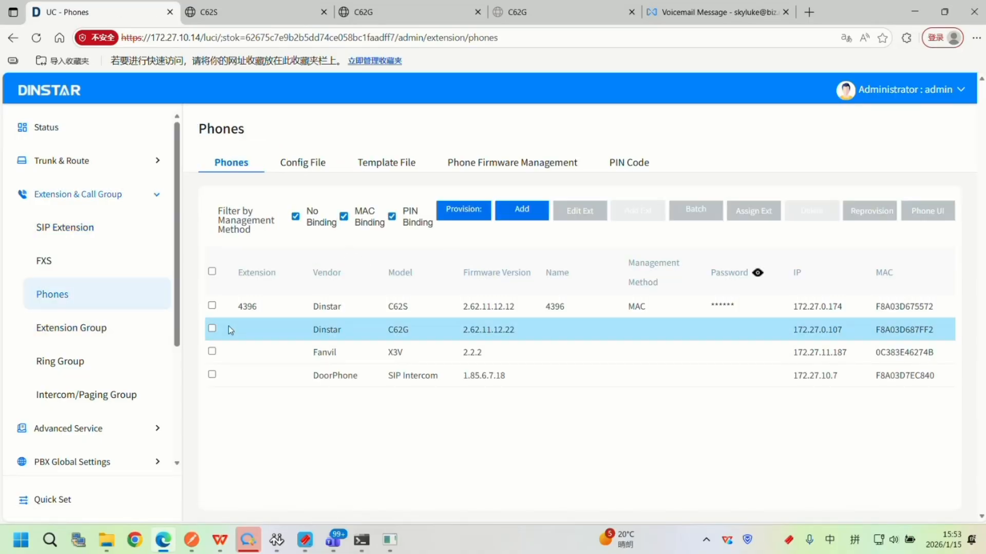
left_click(213, 329)
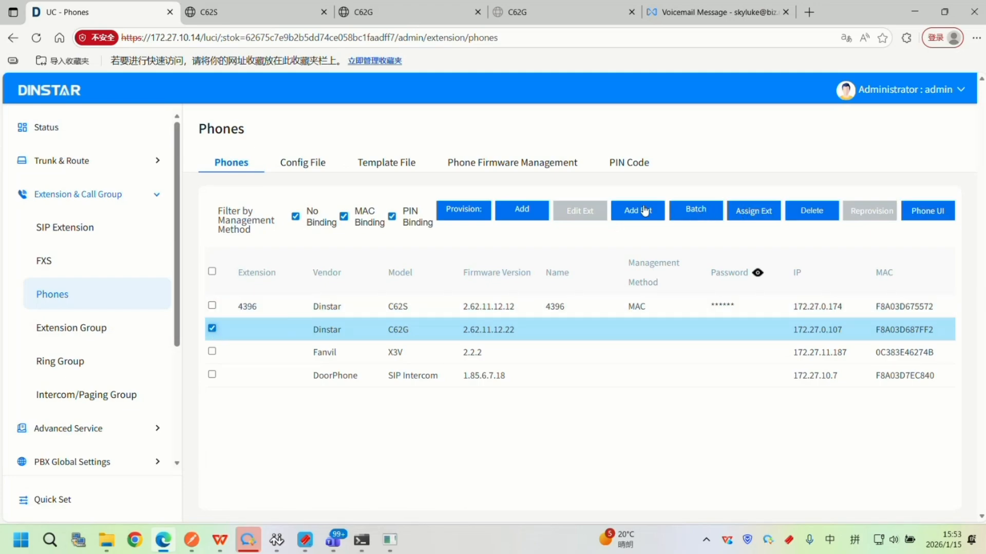
left_click(743, 215)
left_click(567, 224)
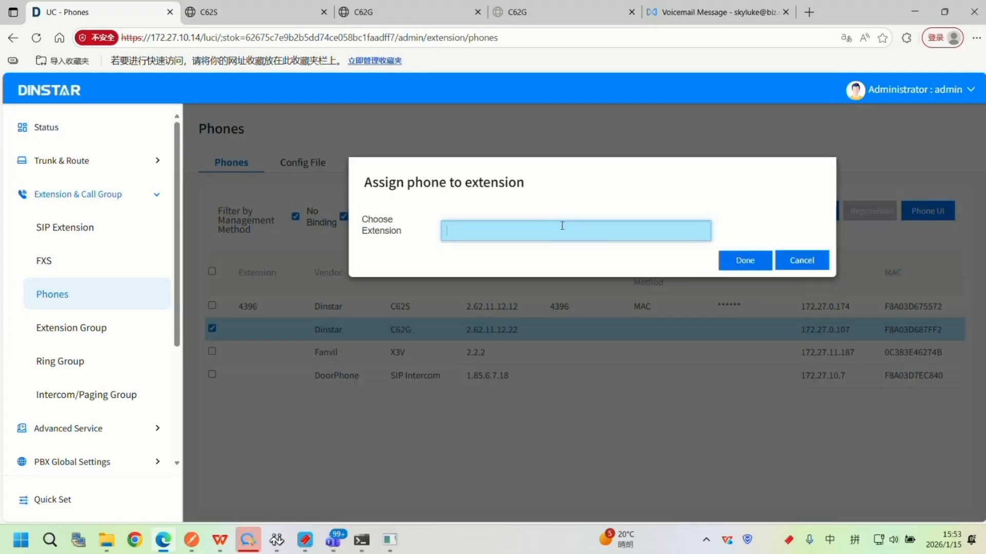
type("705")
left_click(693, 253)
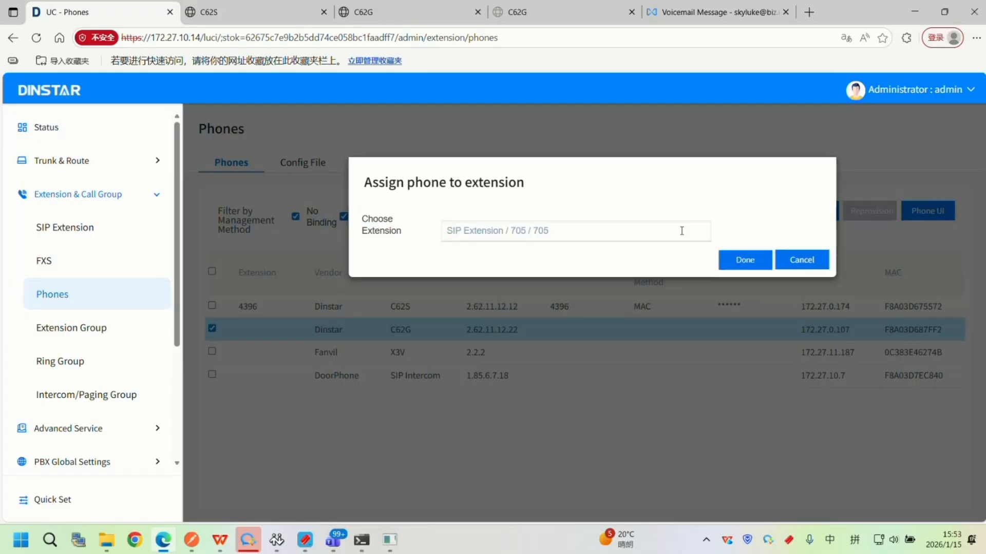
left_click(753, 264)
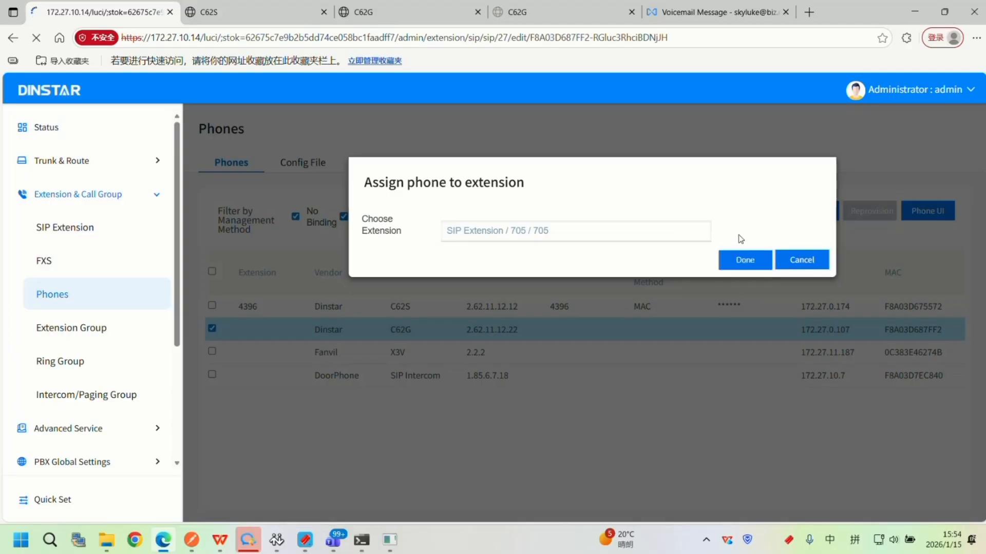
Examine extension 705's settings, including its password fields, SIP profile, call filters and PIN code.
scroll(524, 312, "down", 4)
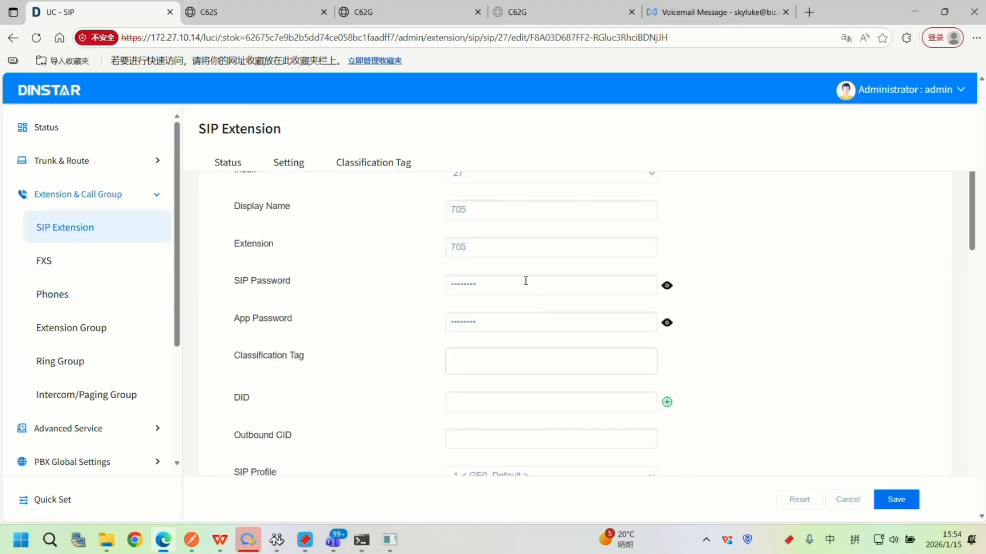
scroll(528, 282, "down", 2)
scroll(533, 286, "up", 1)
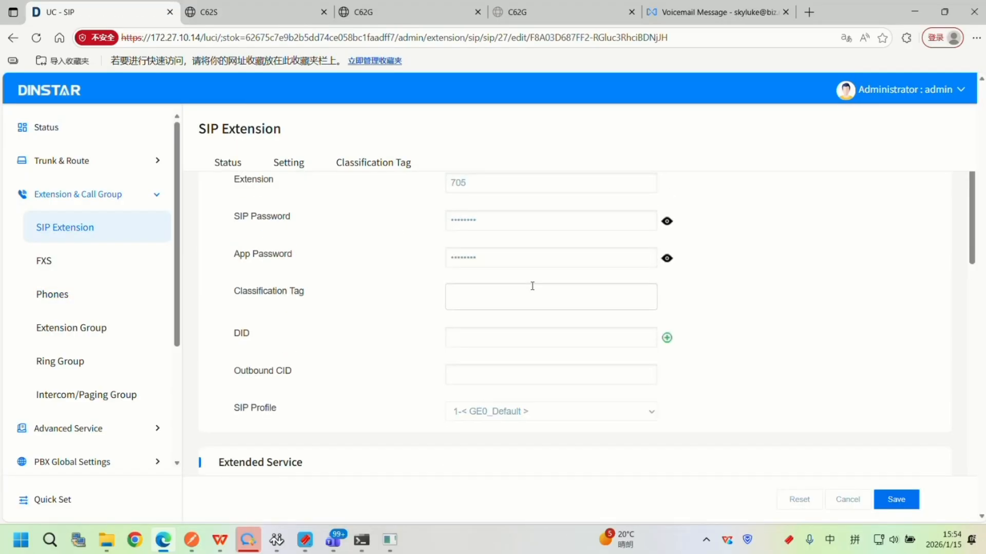
scroll(402, 282, "up", 5)
scroll(488, 352, "down", 4)
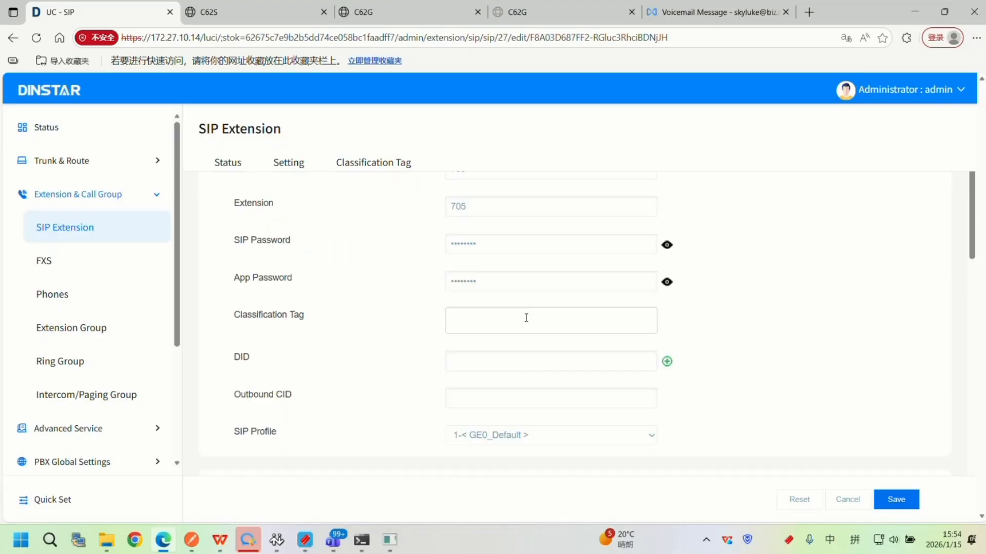
scroll(526, 318, "up", 4)
scroll(431, 328, "down", 4)
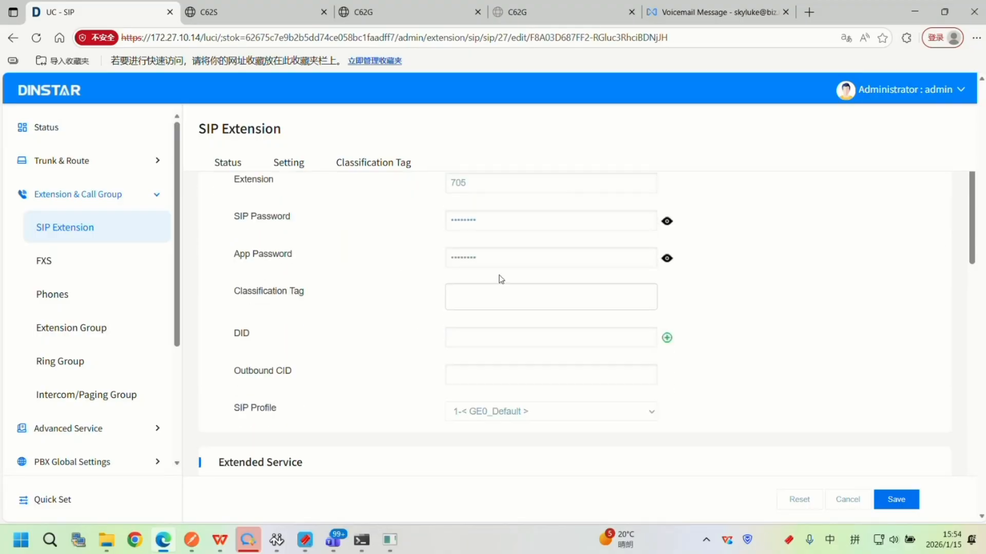
left_click(667, 221)
left_click(667, 221)
scroll(684, 313, "down", 5)
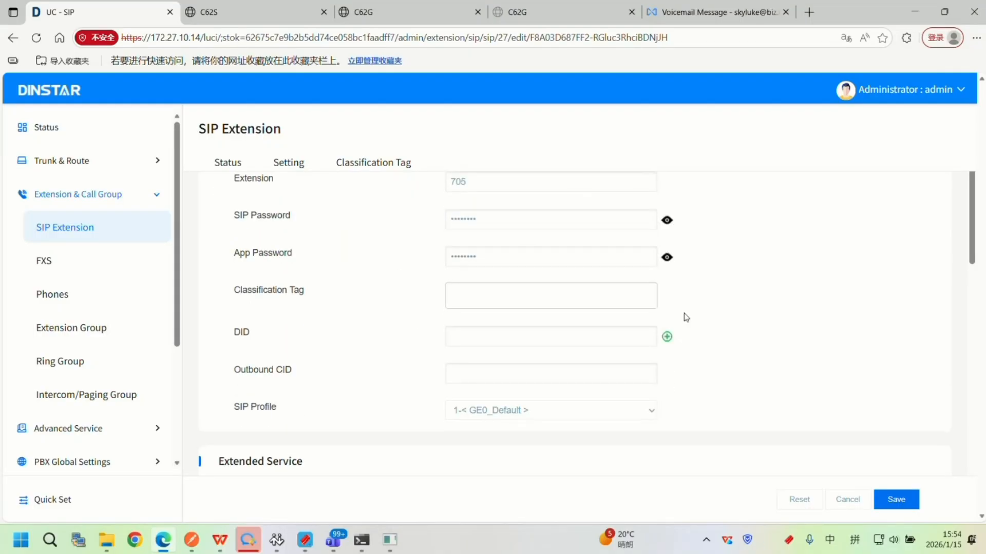
scroll(694, 327, "down", 10)
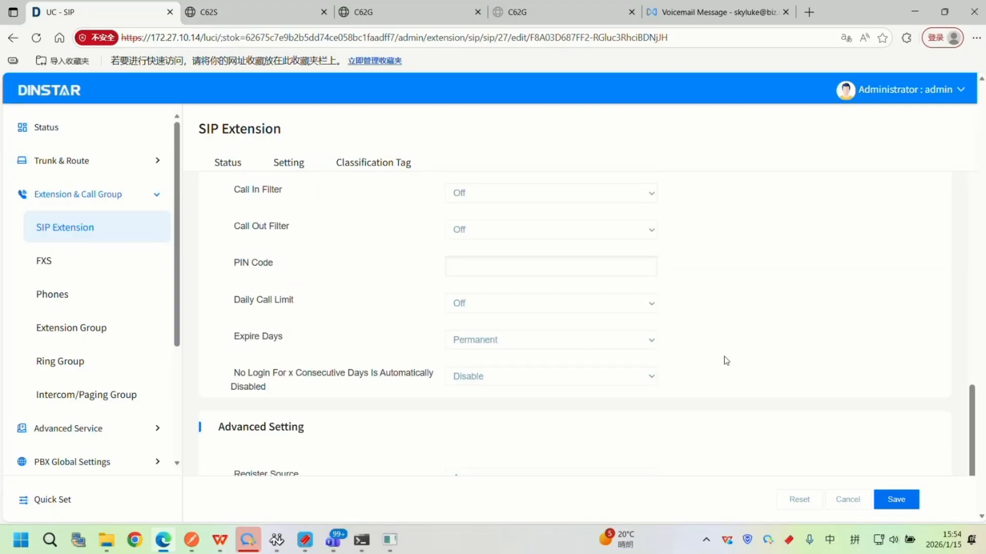
Save extension 705's settings and apply the pending configuration changes.
left_click(897, 494)
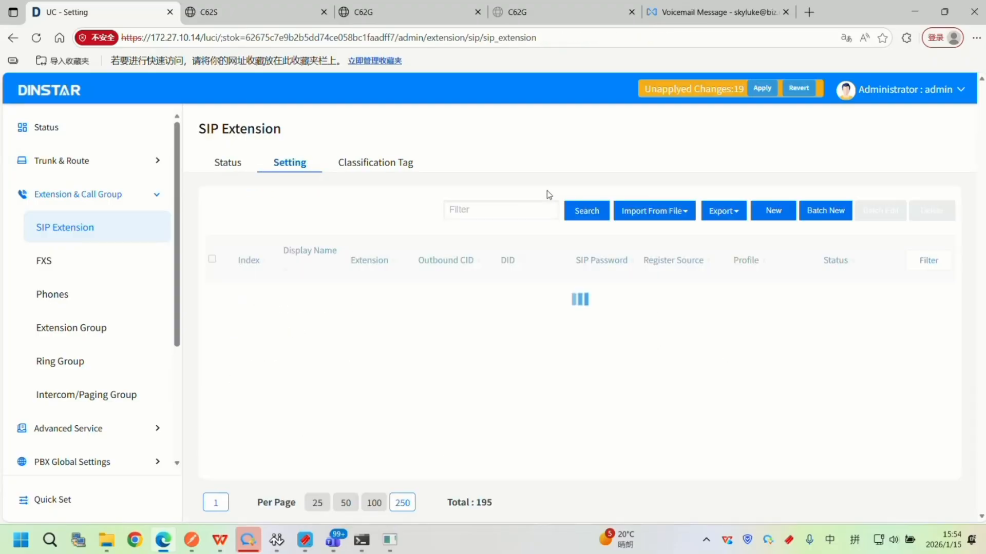
left_click(762, 90)
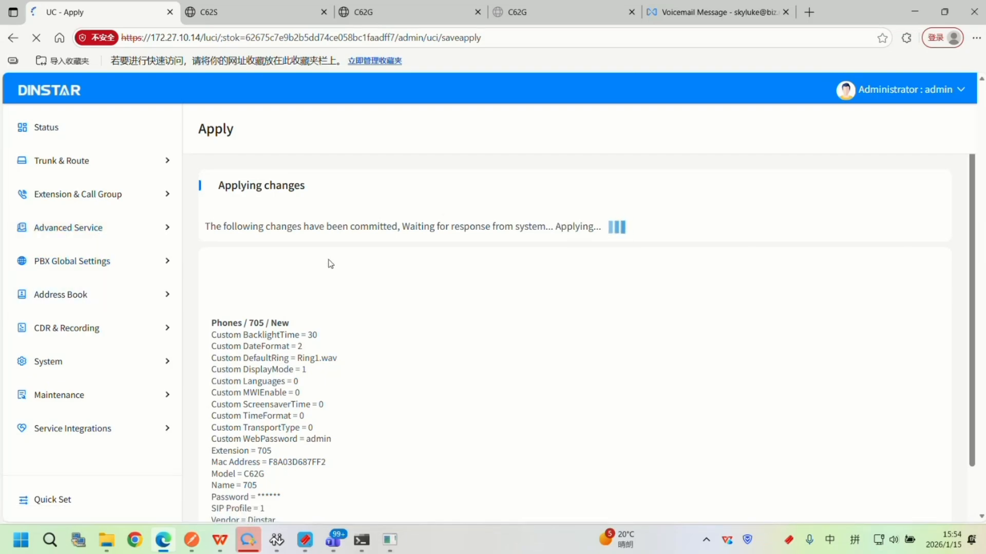
left_click(85, 195)
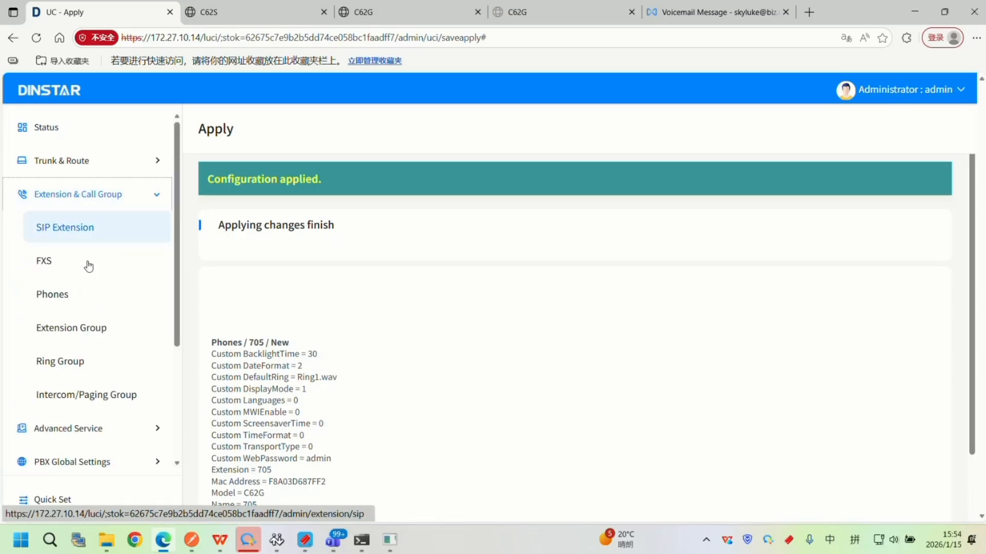
left_click(91, 201)
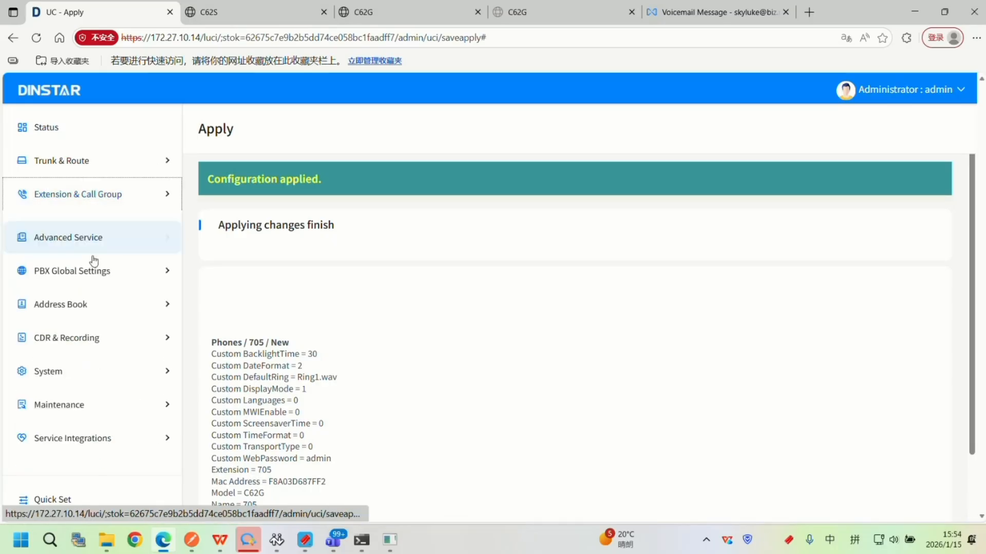
Open the Phones page and examine the Dinstar C62G entry assigned to extension 705.
left_click(106, 198)
left_click(64, 297)
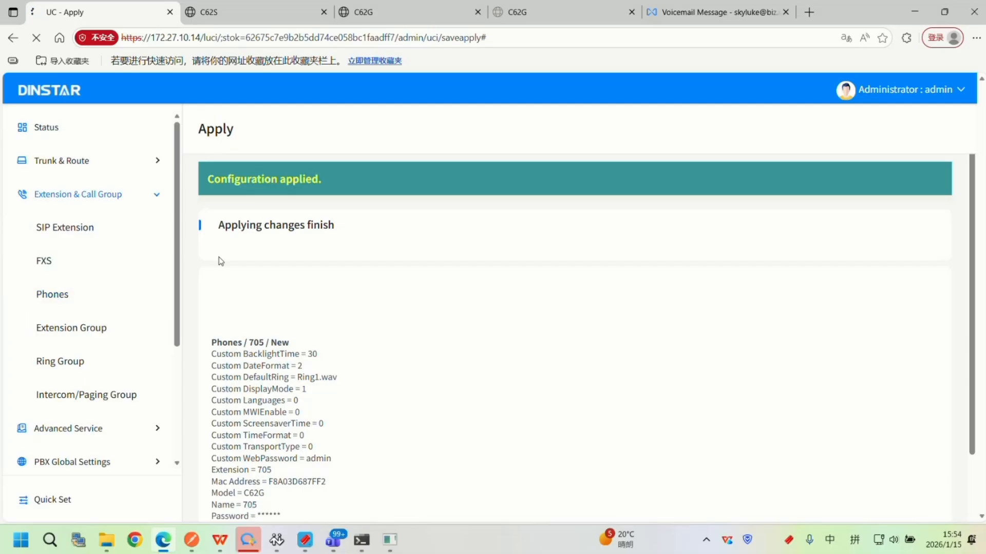
double_click(246, 329)
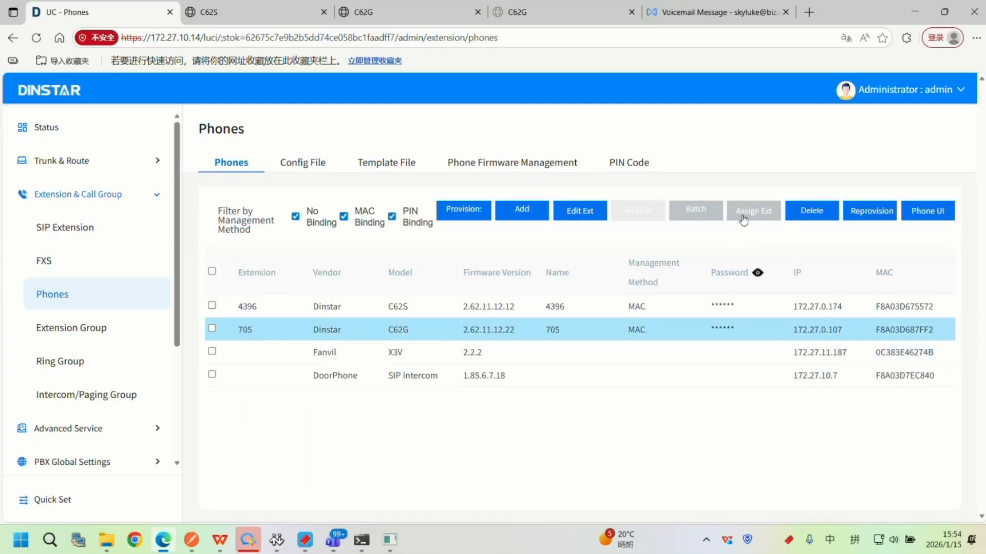
double_click(250, 328)
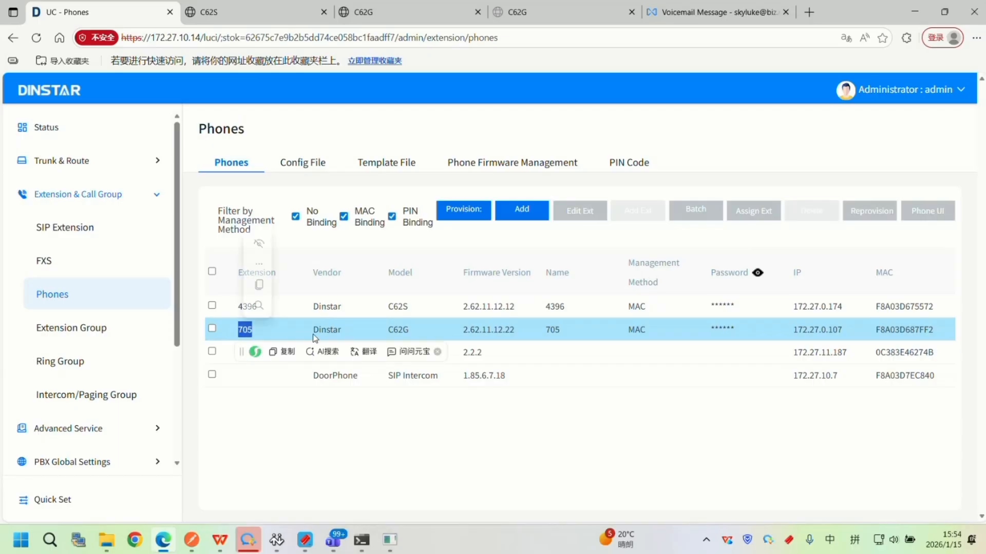
left_click(418, 331)
left_click_drag(417, 331, 311, 331)
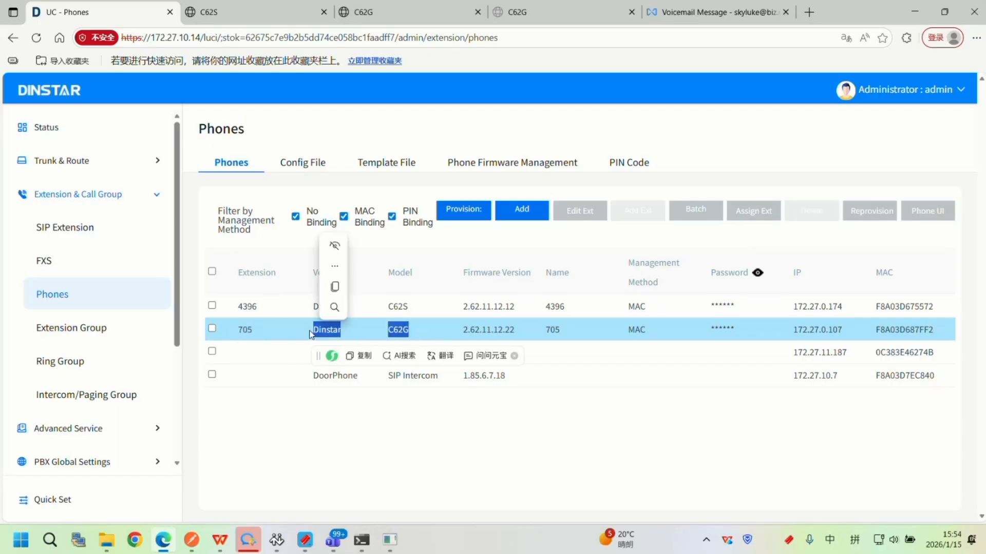
left_click_drag(375, 328, 726, 329)
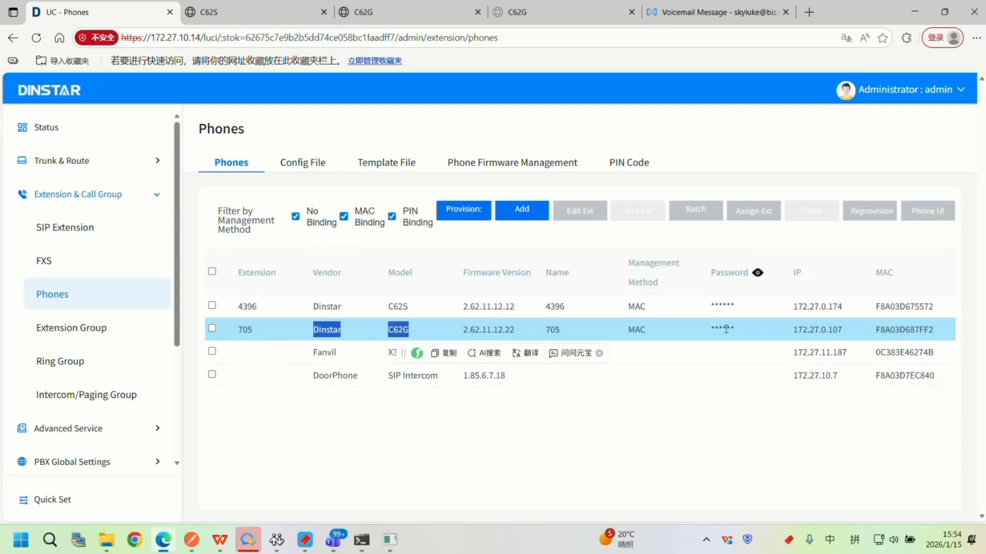
Copy the C62G phone's IP address and open 172.27.0.107 in a new browser tab.
left_click_drag(851, 335, 785, 333)
key("ctrl+c")
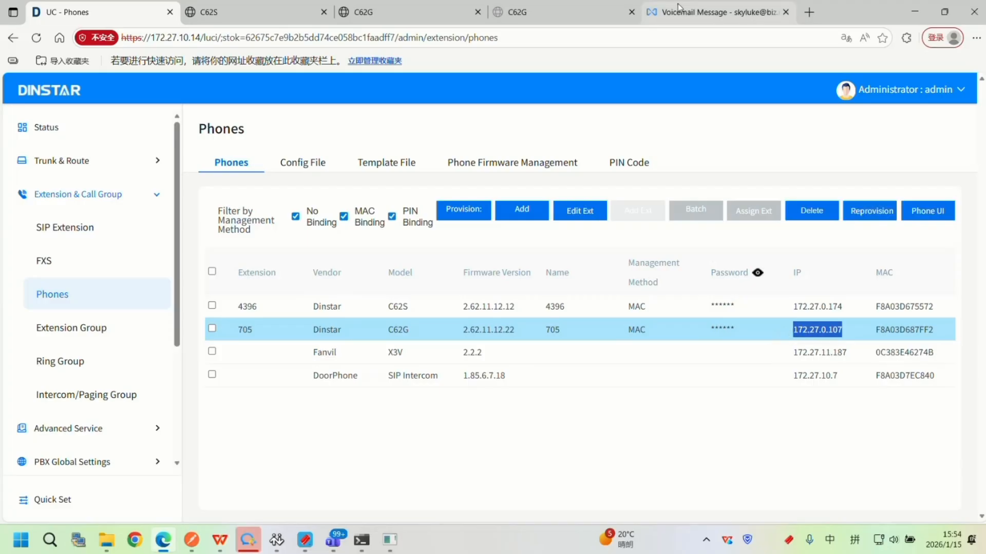
left_click(682, 10)
left_click(811, 12)
key("ctrl+v")
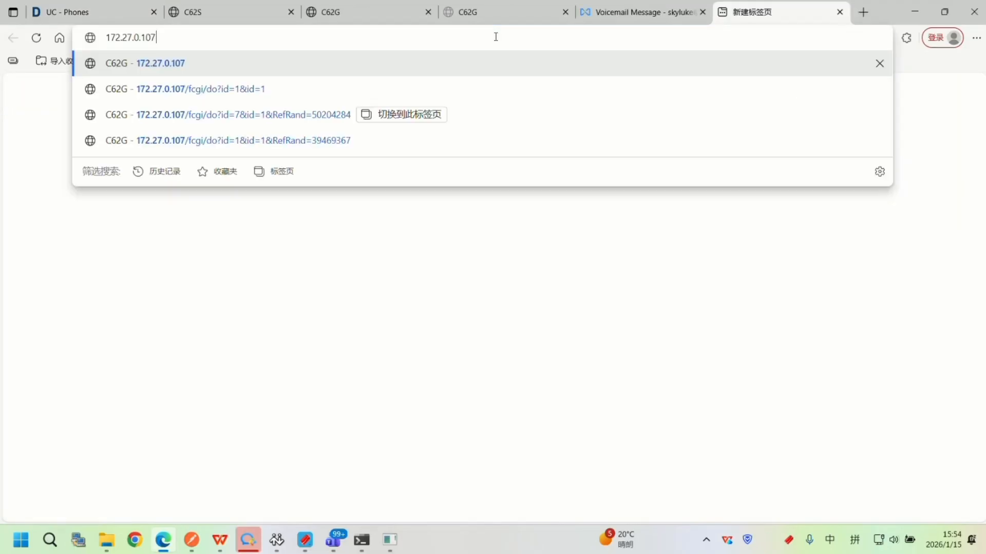
key("Return")
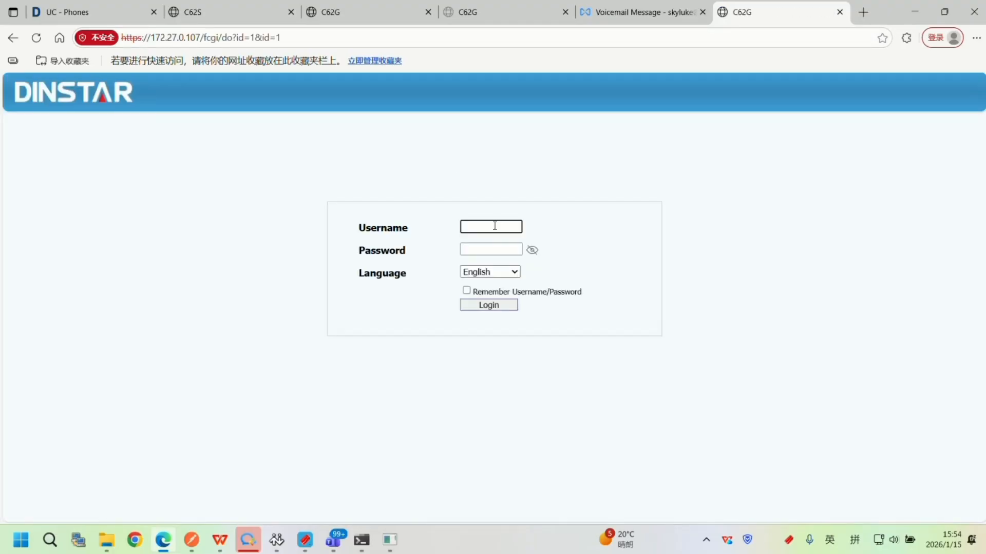
Log in to the phone's web interface as admin with the account password.
left_click(494, 225)
type("admin")
key("Tab")
type("admin")
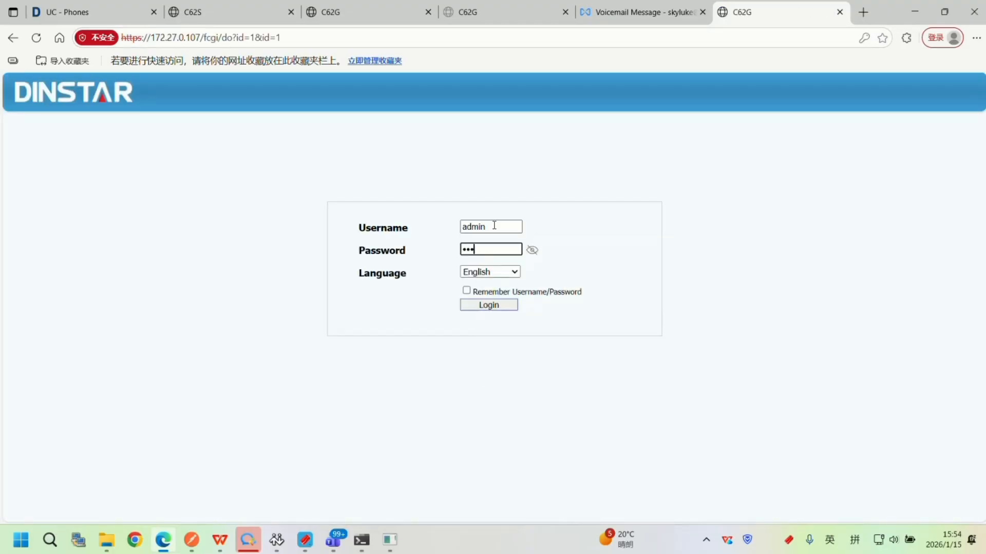
key("Return")
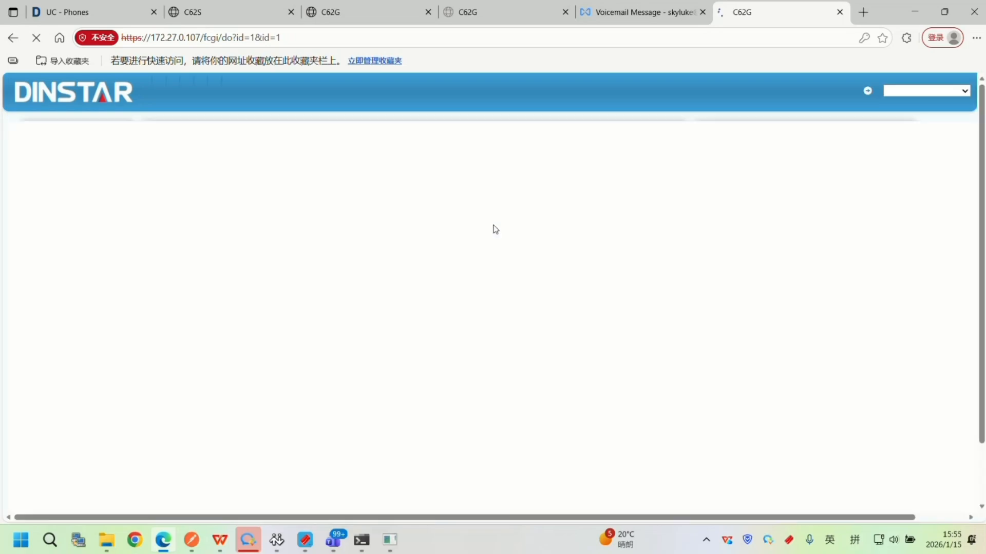
Examine the phone's account registration status and Account1's SIP account settings, including its names and password field.
left_click(168, 91)
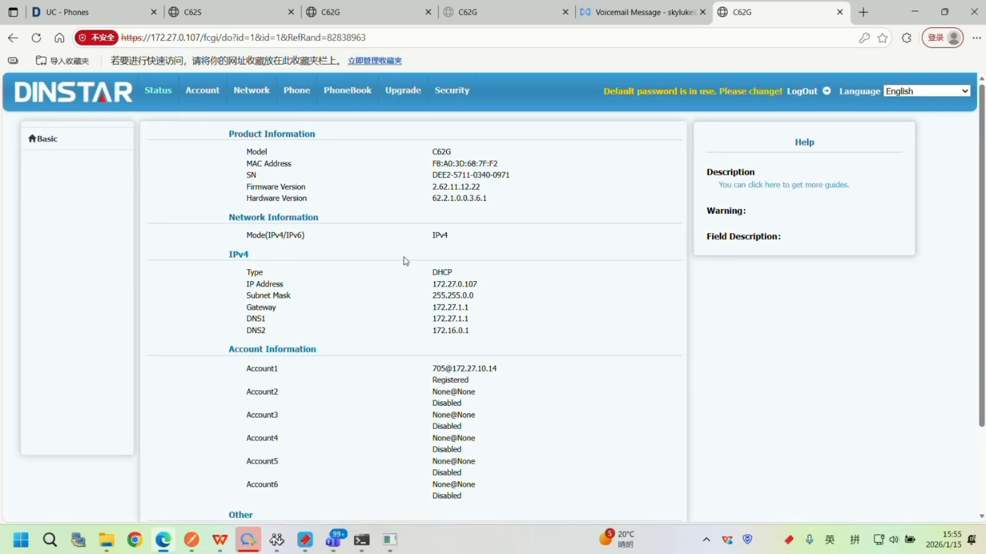
left_click_drag(469, 381, 443, 364)
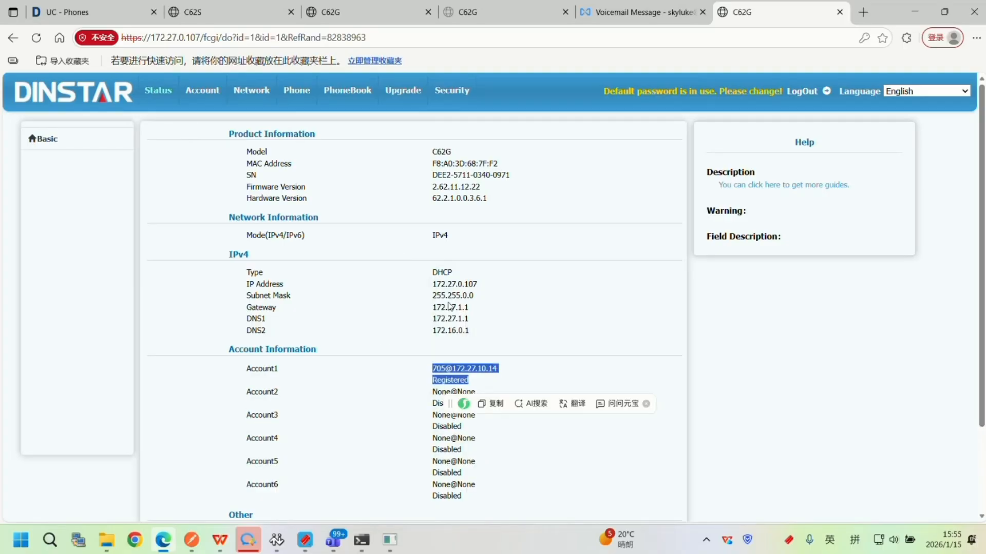
left_click(220, 103)
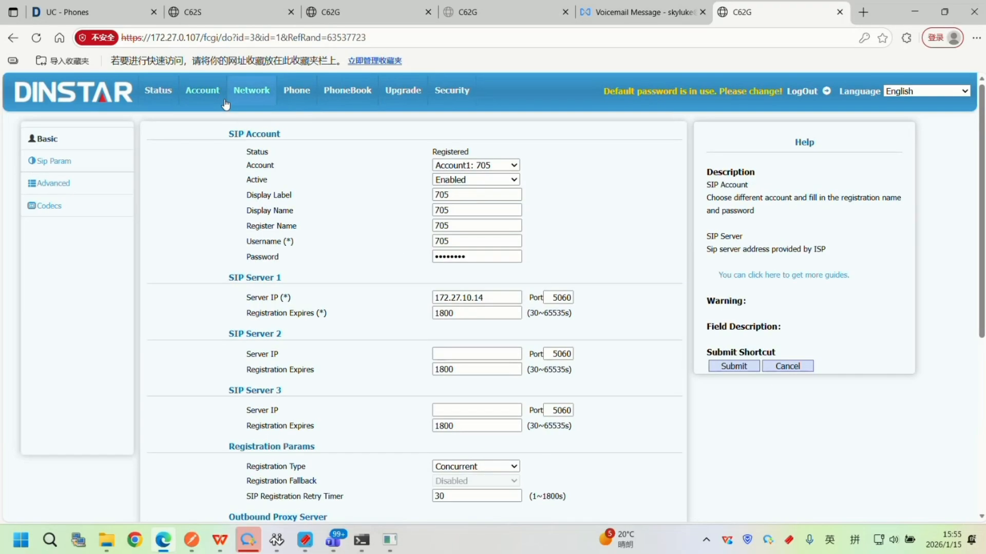
left_click(460, 258)
double_click(462, 259)
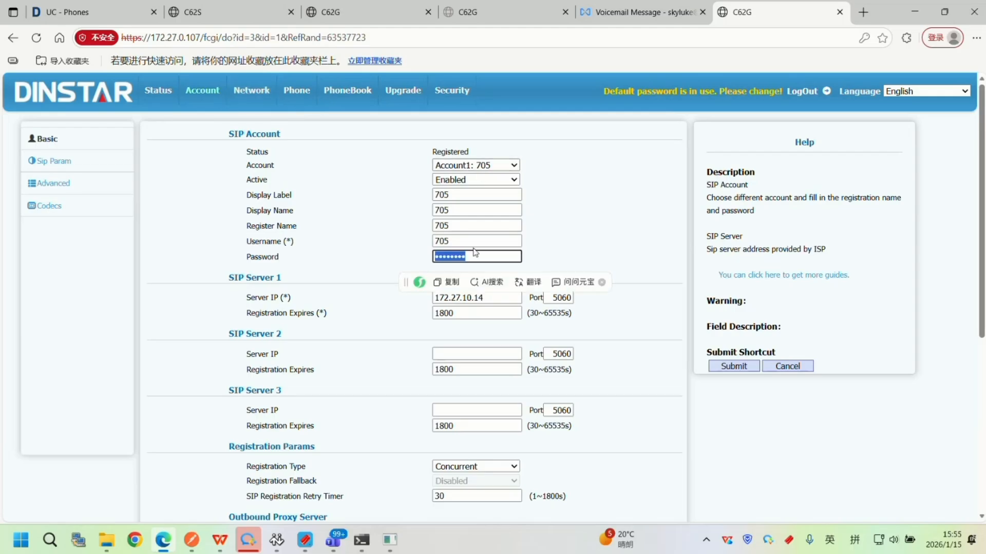
left_click(459, 234)
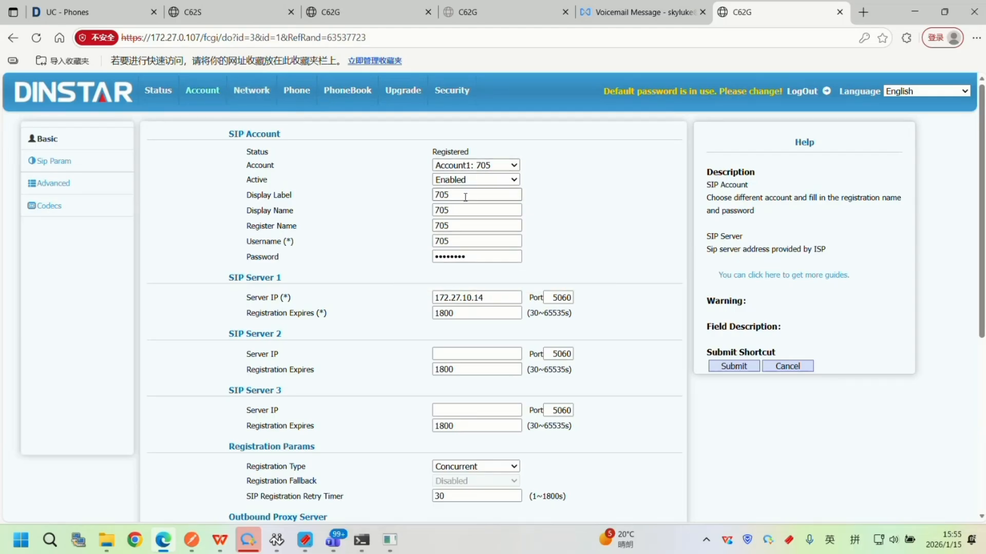
left_click(97, 4)
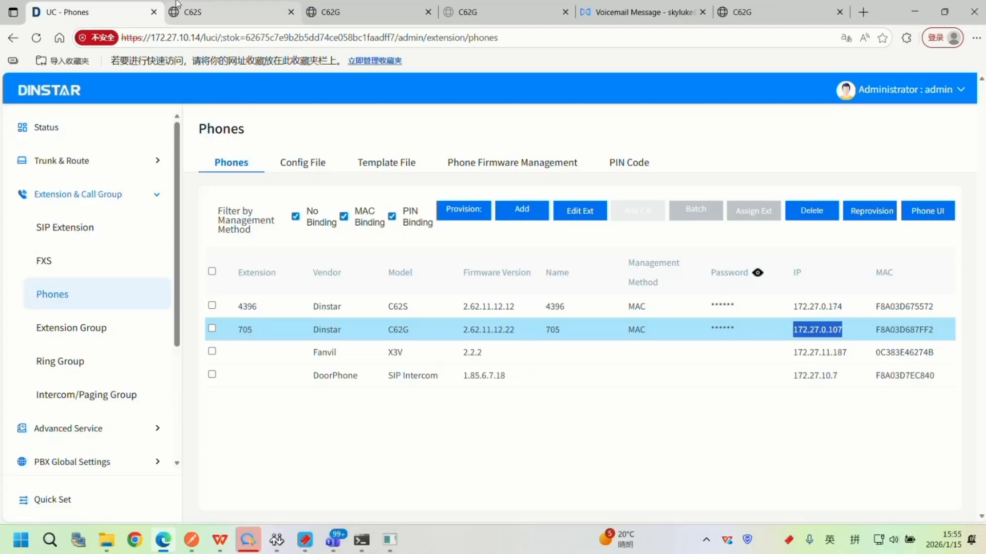
left_click(742, 12)
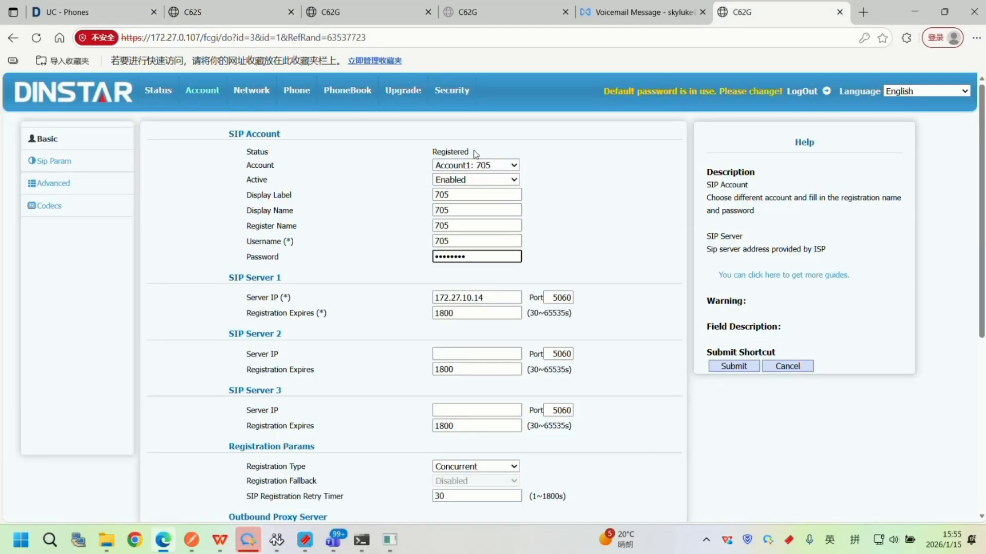
Return to the UC administration page and start a new SIP extension from the SIP Extension settings.
key("ctrl+Tab")
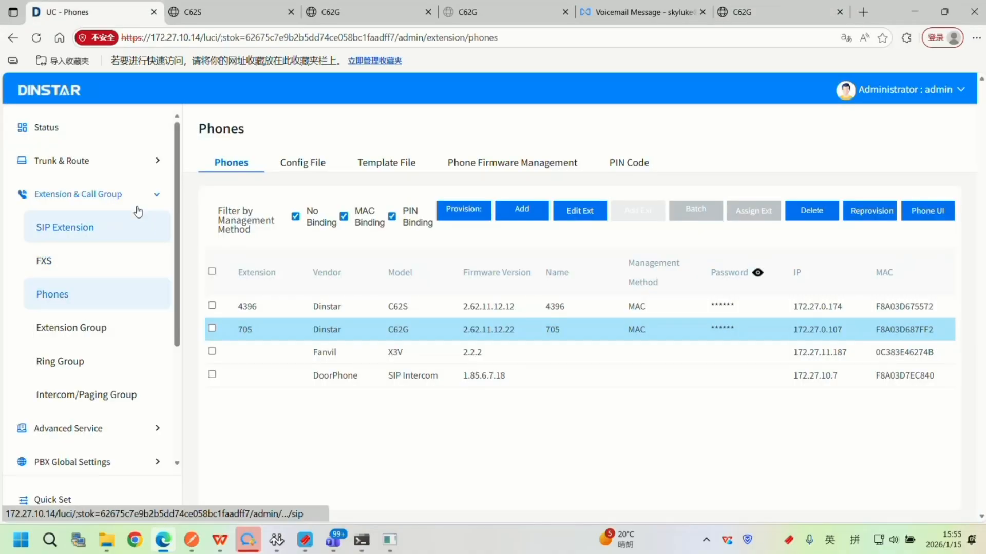
left_click(103, 172)
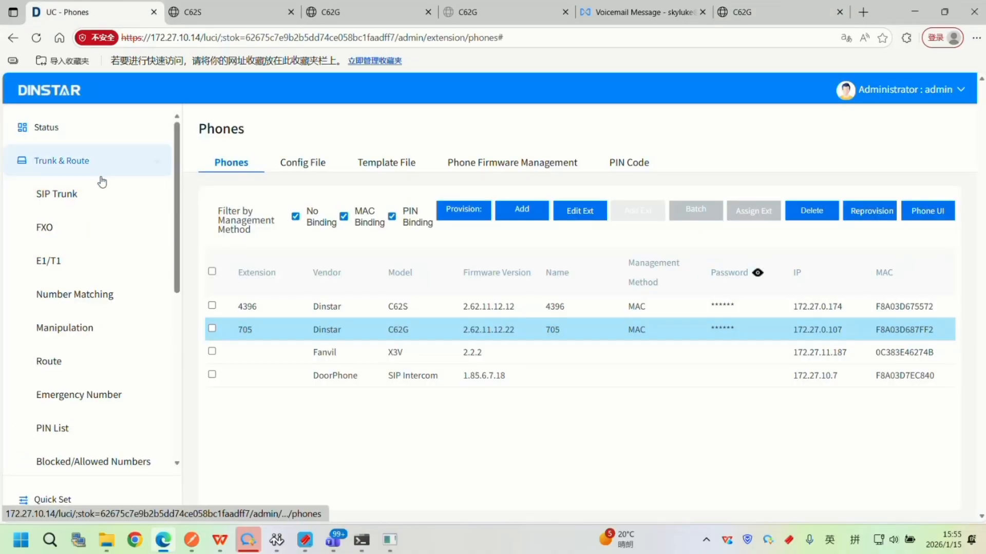
scroll(95, 233, "down", 4)
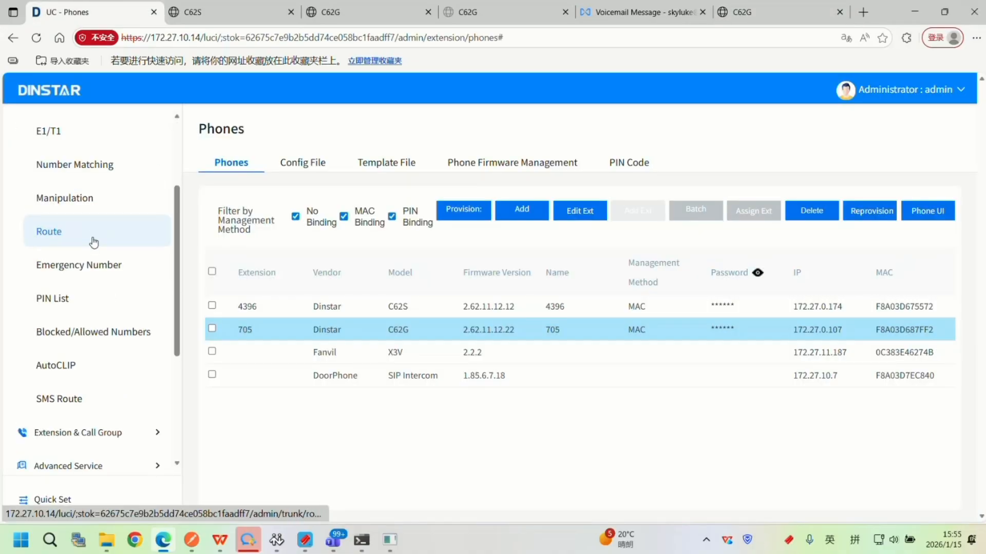
left_click(102, 310)
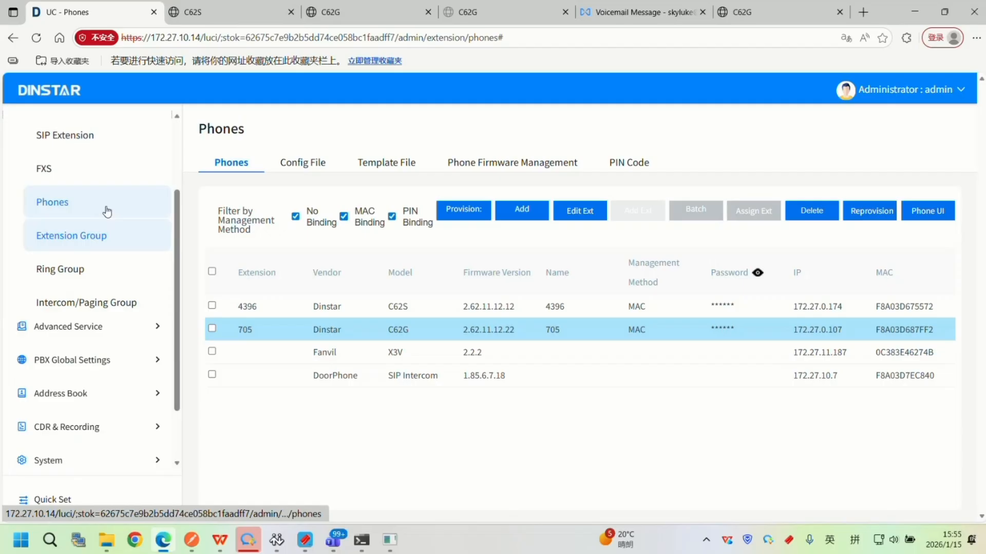
left_click(92, 138)
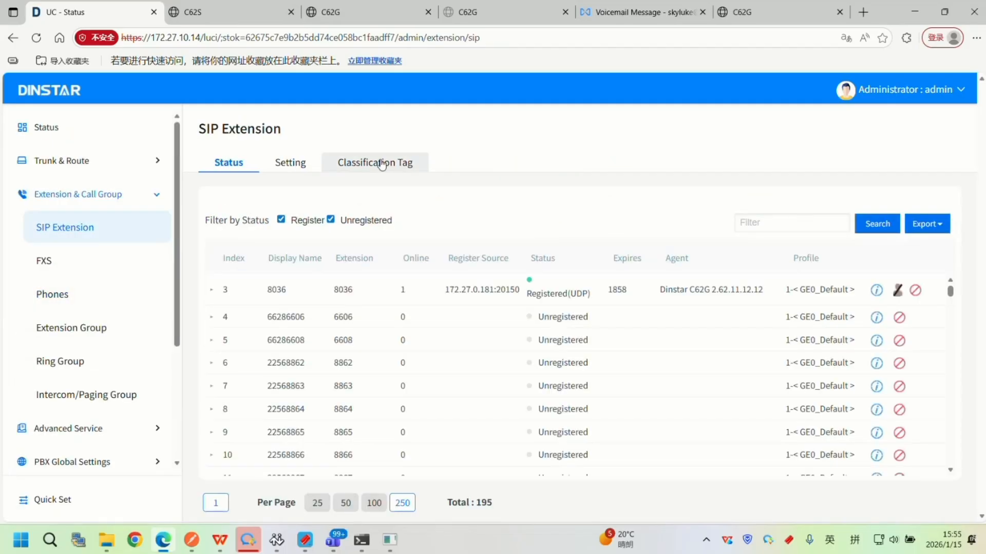
left_click(304, 163)
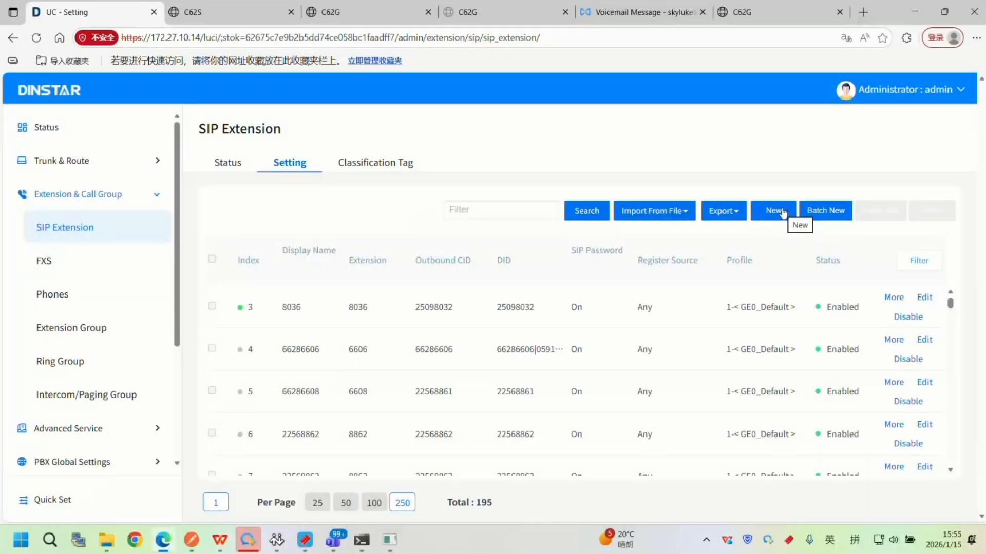
left_click(783, 212)
scroll(527, 250, "down", 2)
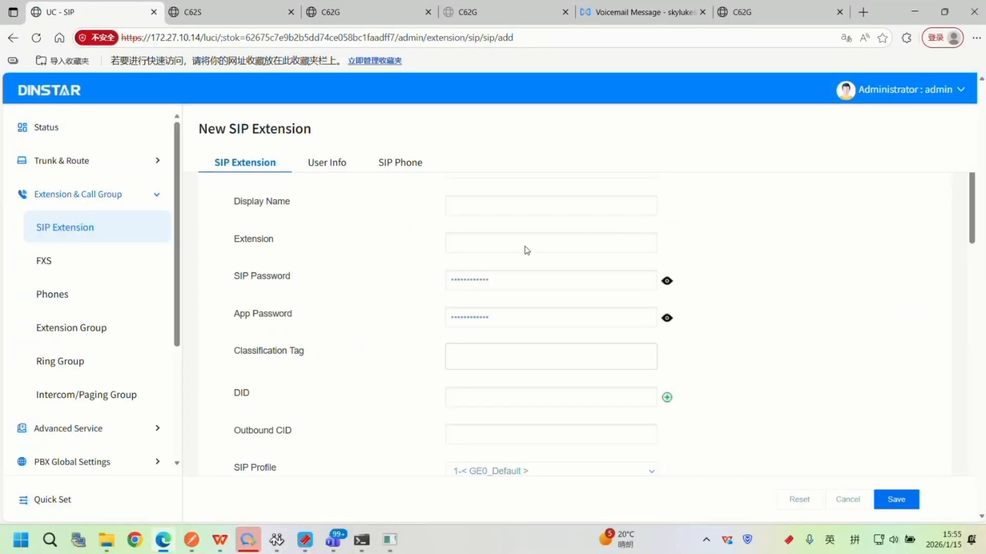
scroll(527, 250, "up", 1)
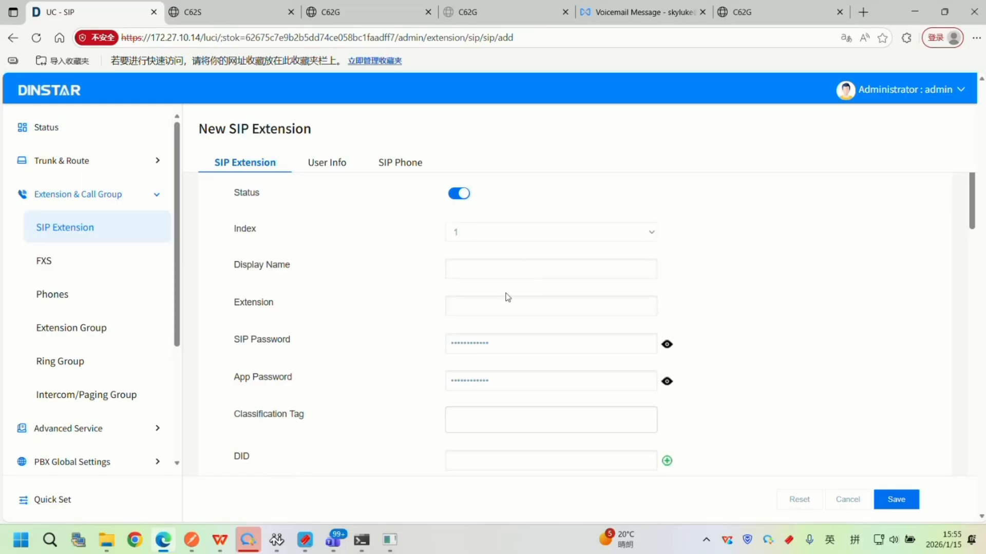
Set both the display name and the extension number of the new SIP extension to 9900.
left_click(489, 266)
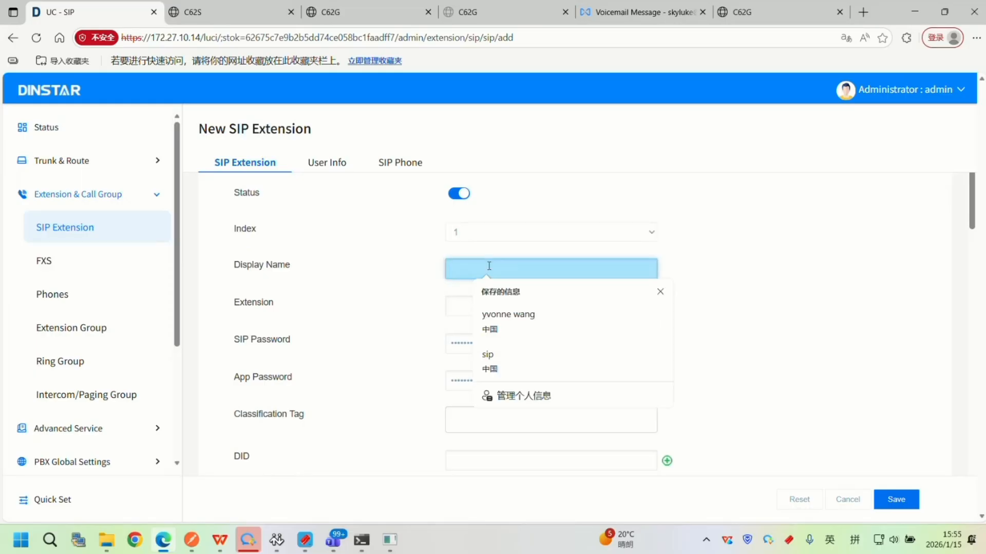
type("9900")
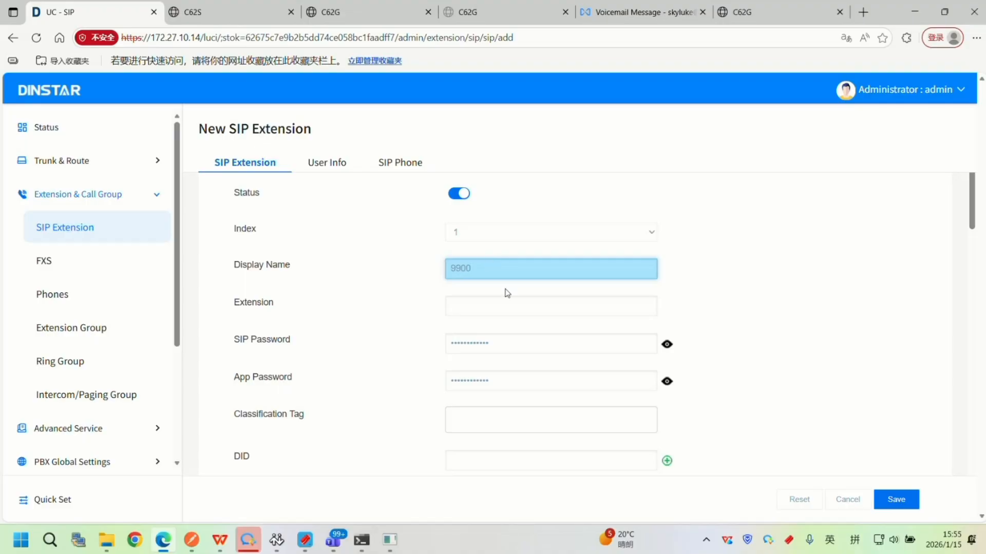
left_click_drag(478, 268, 445, 268)
key("ctrl+c")
left_click(481, 316)
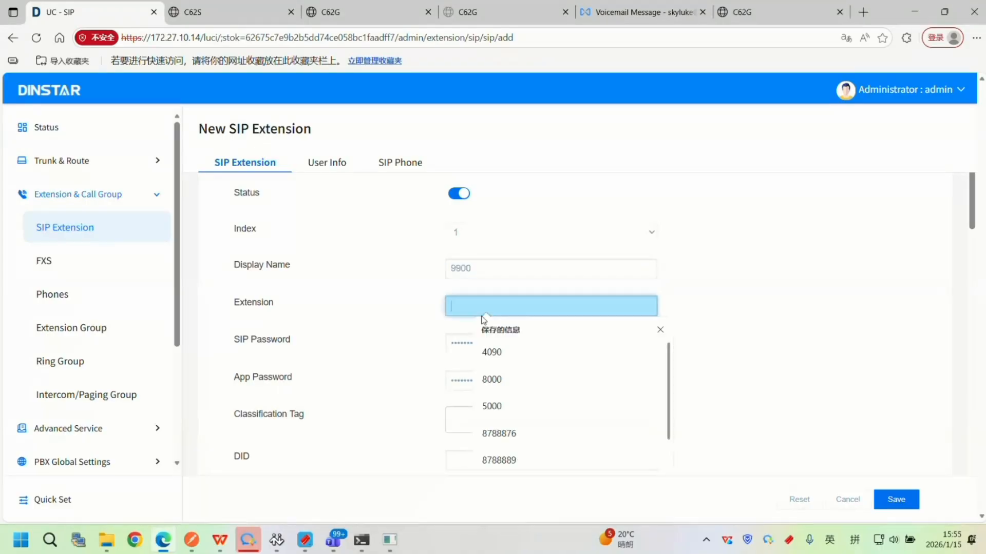
key("ctrl+v")
Enter a new SIP password and a new app password for extension 9900.
left_click(666, 344)
left_click(666, 344)
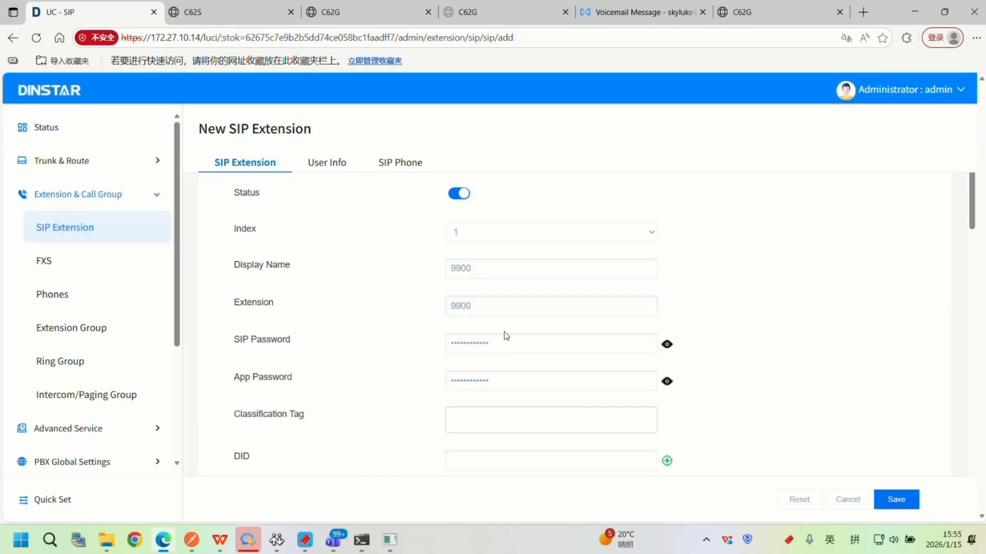
left_click_drag(505, 341, 413, 344)
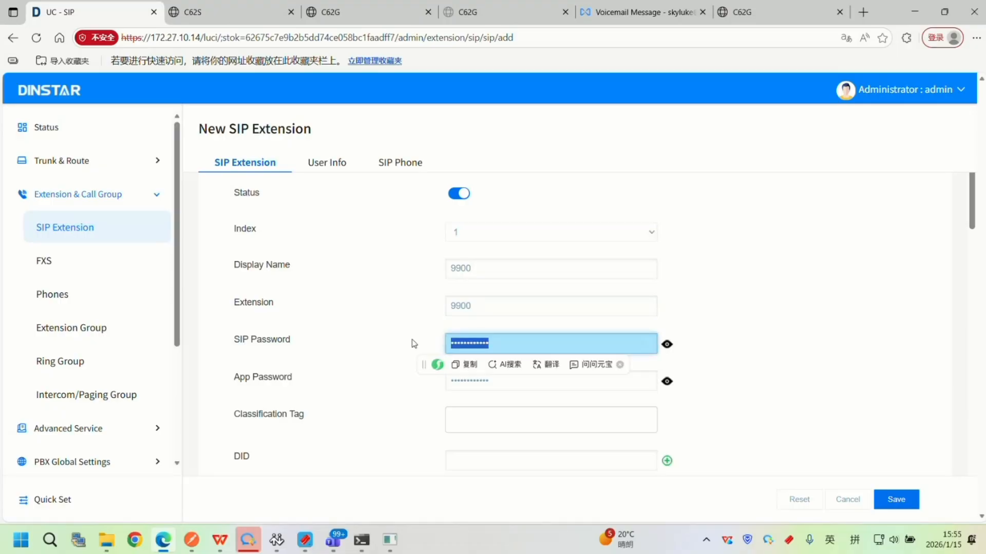
type("••••••")
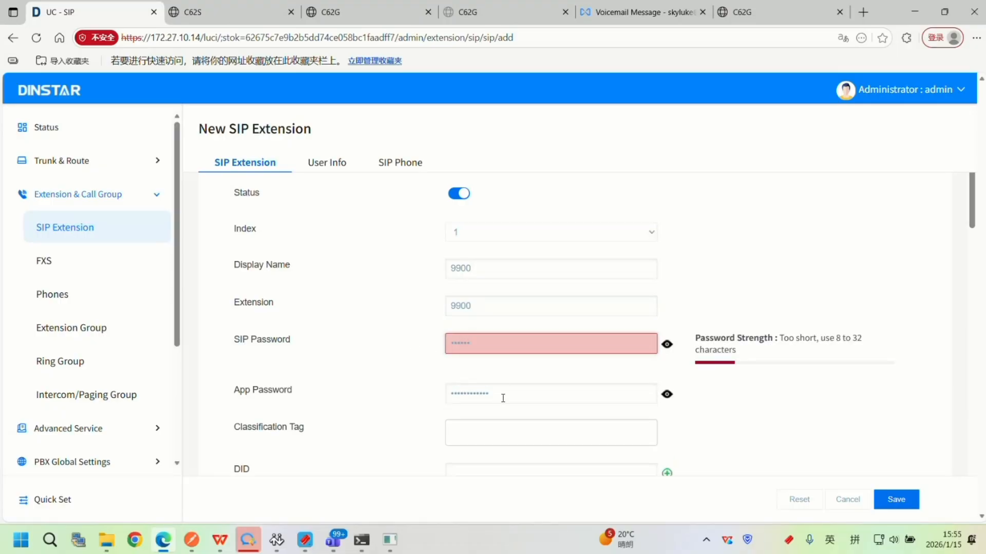
left_click_drag(503, 399, 414, 394)
left_click(525, 347)
type("••")
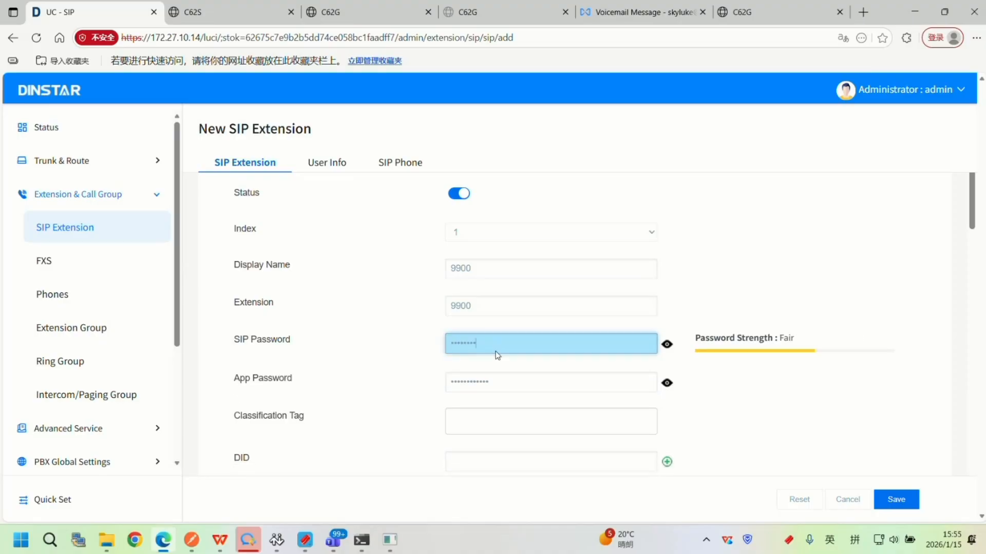
left_click_drag(501, 382, 438, 380)
type("•••")
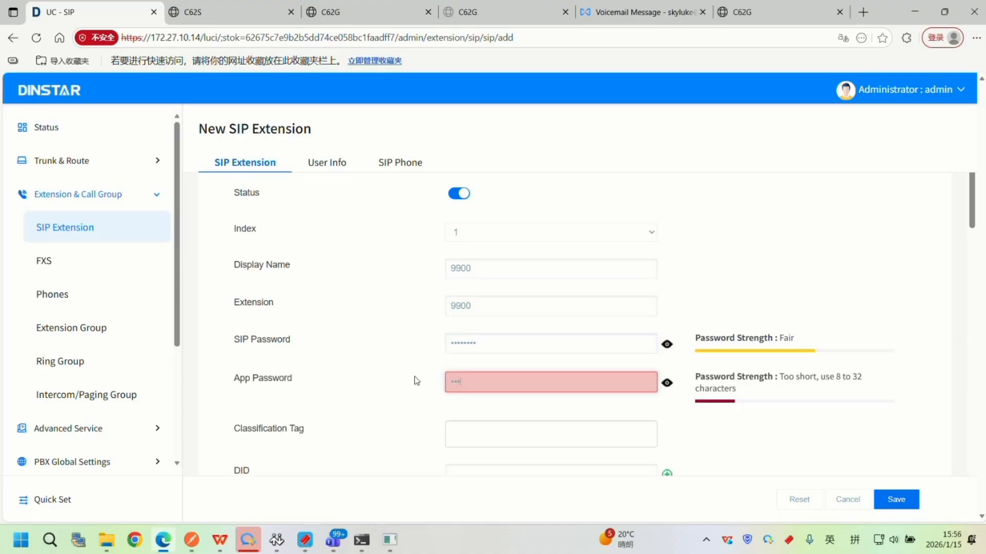
type("••")
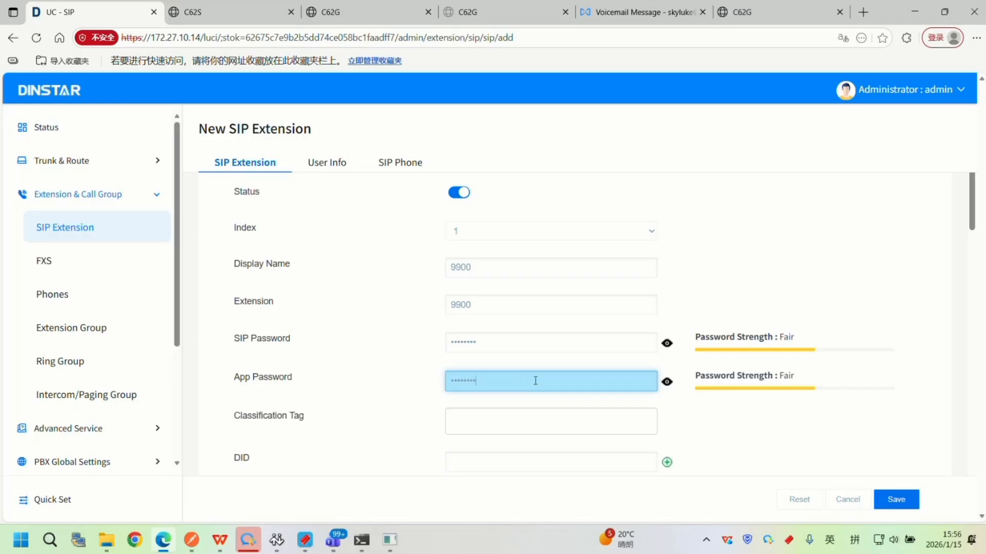
Examine the new SIP extension's remaining settings, from the Extended Service options to the PIN Code field.
scroll(531, 368, "down", 8)
scroll(532, 367, "down", 4)
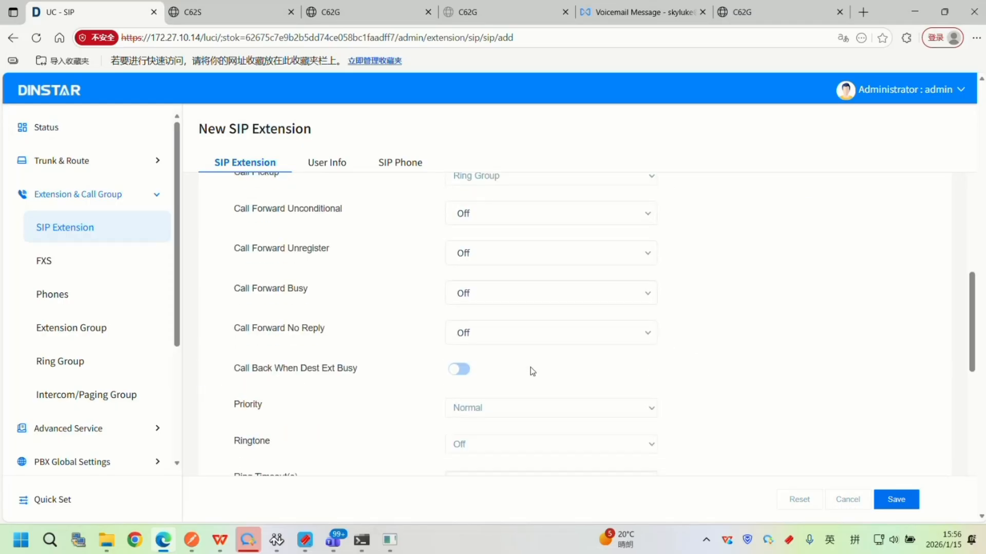
scroll(532, 370, "down", 5)
left_click(480, 390)
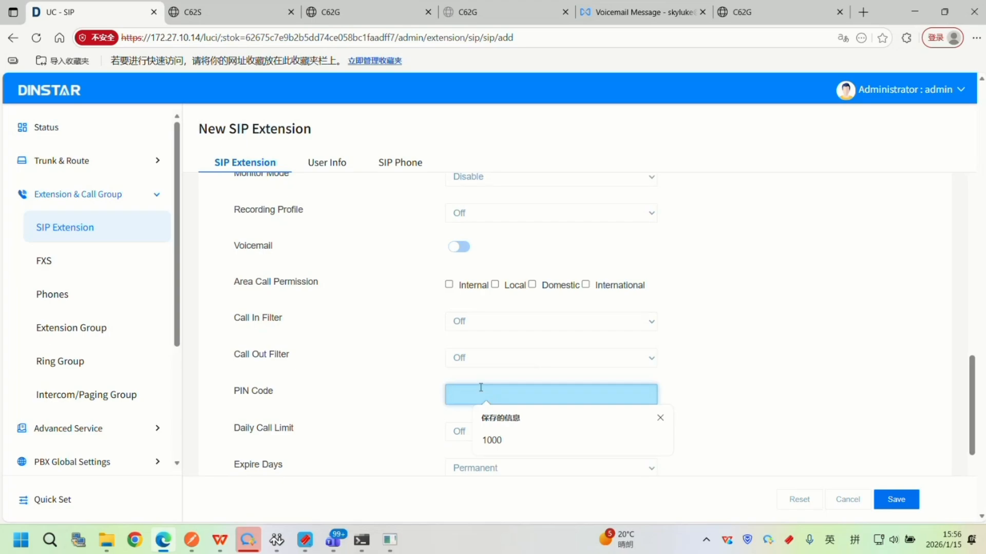
scroll(487, 345, "up", 3)
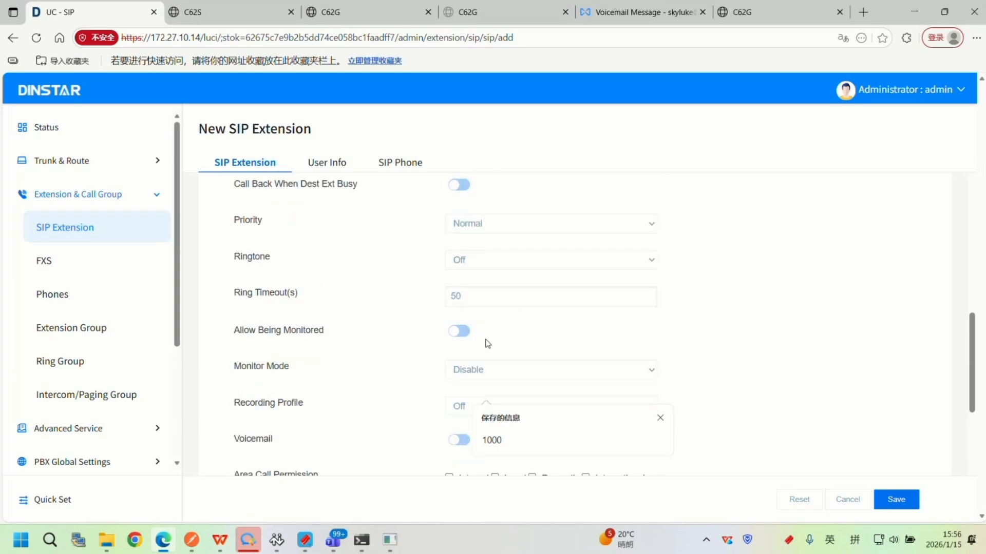
scroll(488, 344, "up", 6)
scroll(488, 344, "down", 6)
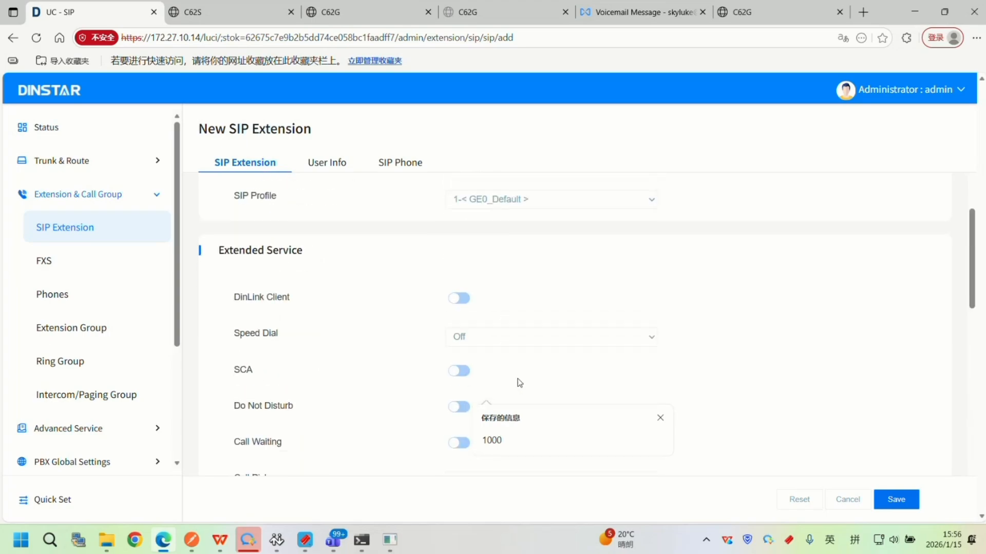
scroll(516, 355, "down", 4)
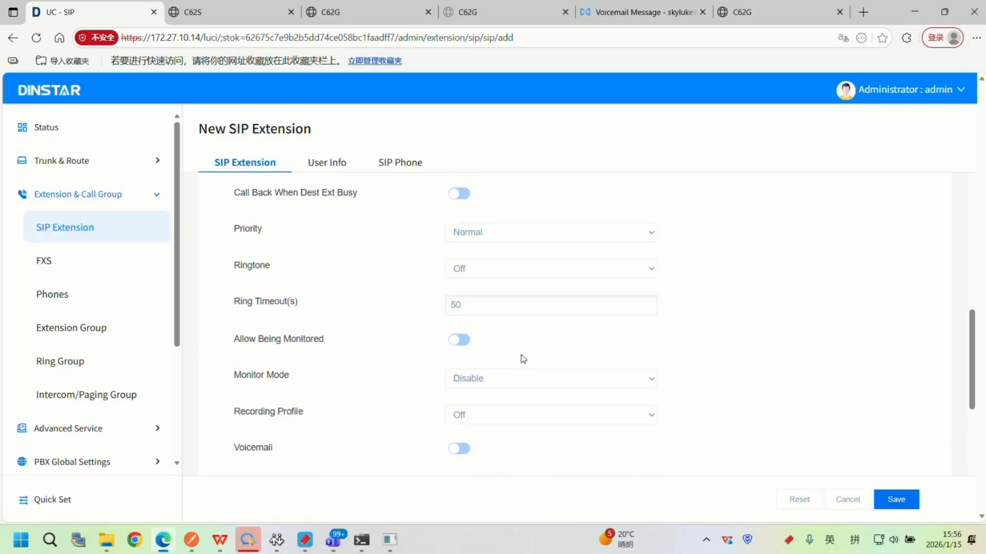
scroll(521, 359, "up", 3)
Save extension 9900 without storing its password in the browser, and apply the pending configuration changes.
left_click(896, 500)
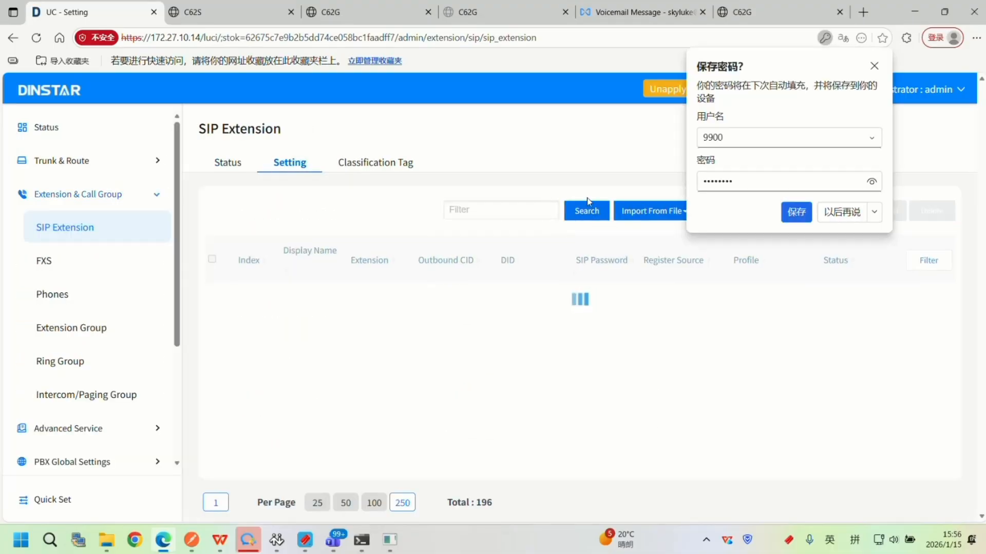
left_click(874, 66)
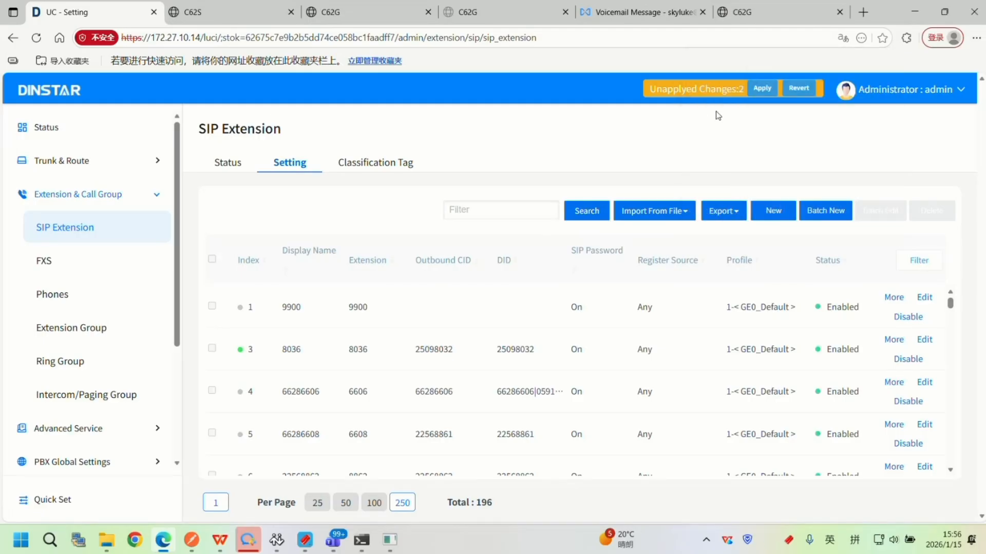
left_click(762, 88)
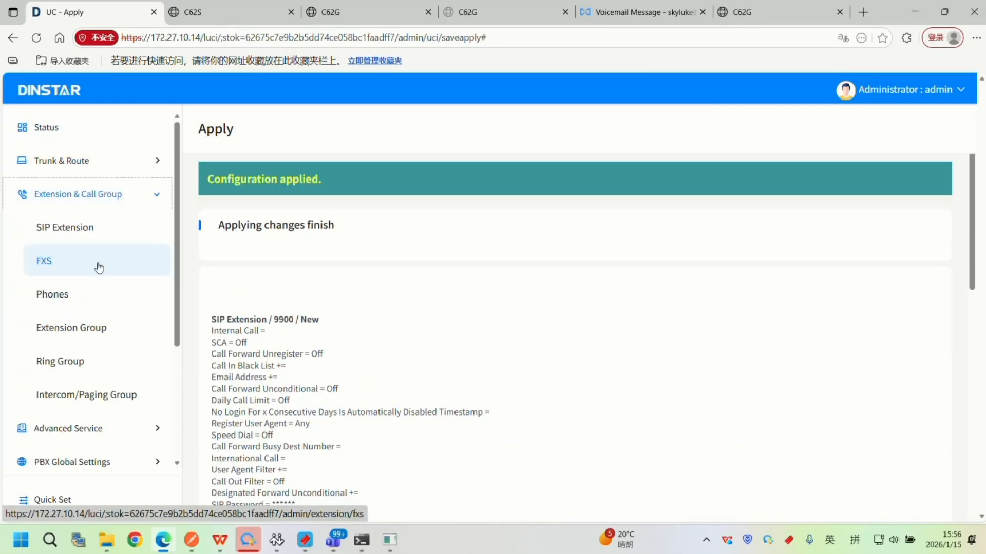
Go to the Phones settings, look over the PIN Code and Template File pages, and show the config file list.
left_click(150, 298)
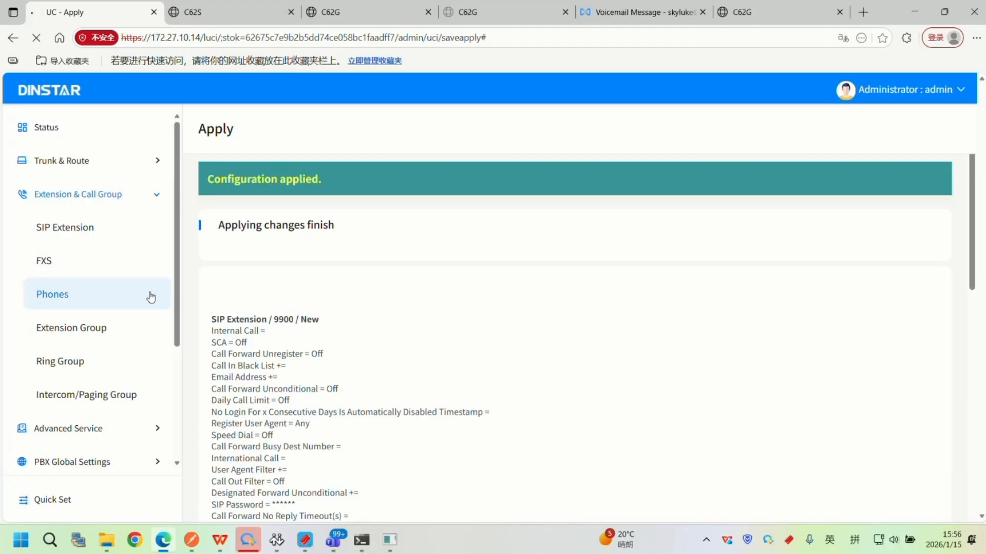
left_click(628, 162)
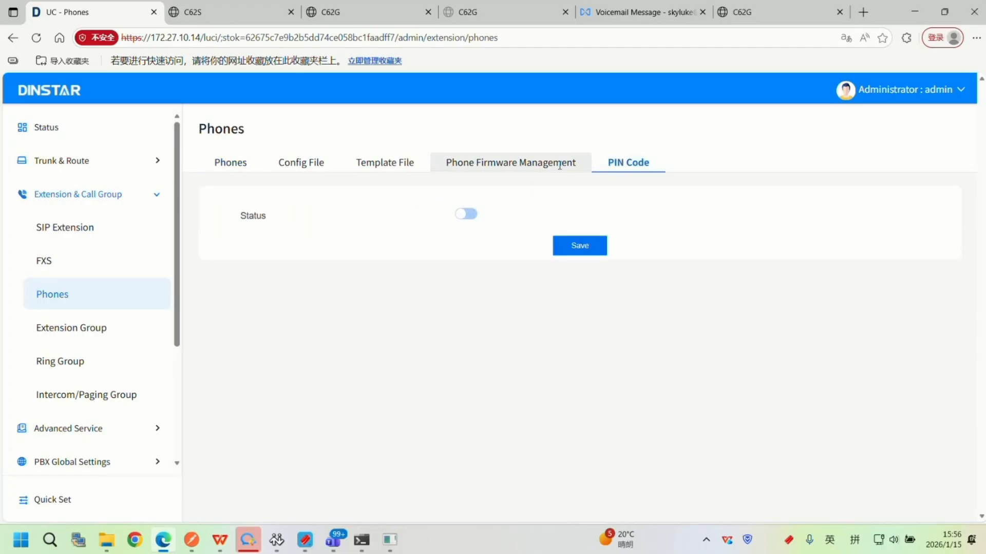
left_click(359, 162)
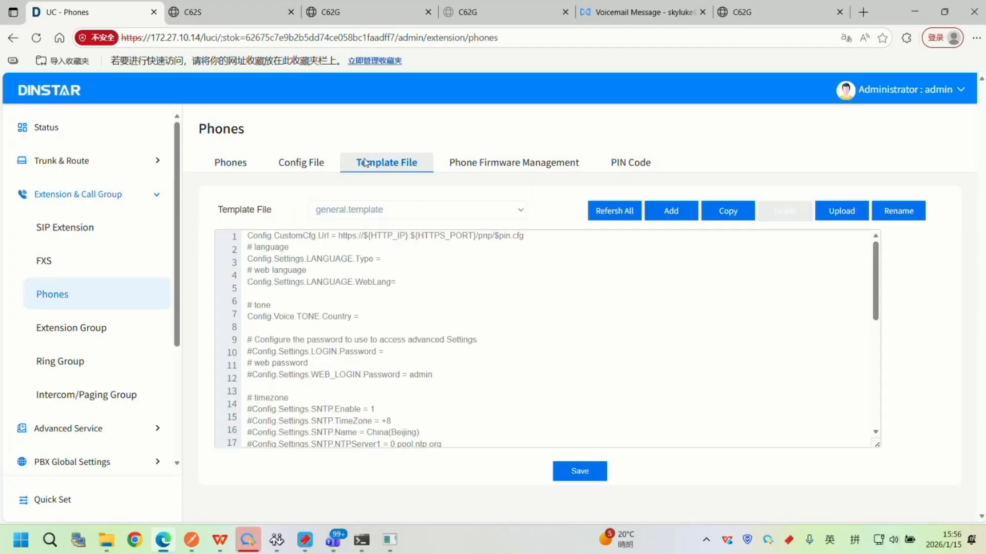
left_click(323, 167)
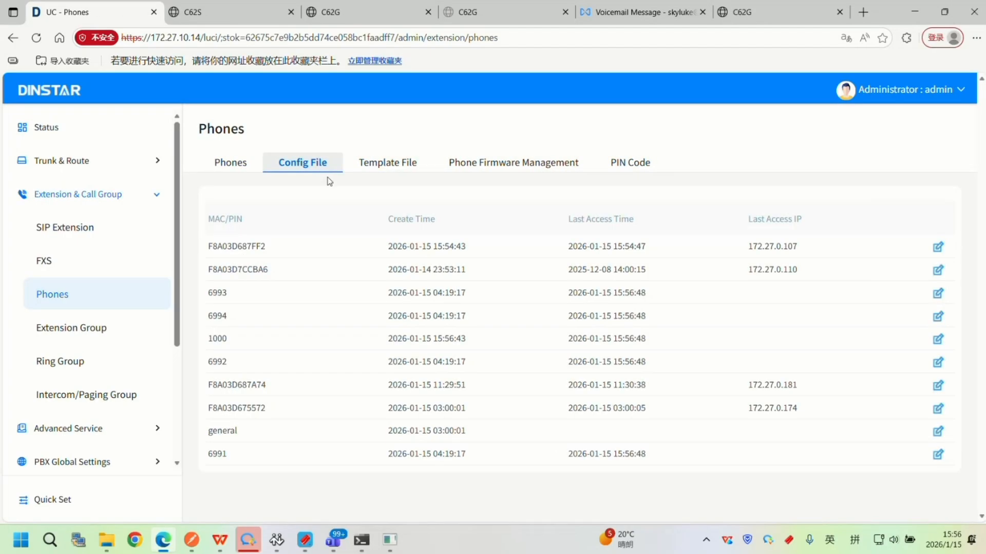
Highlight the name and create time of the newly created PIN-named config file.
left_click_drag(224, 338, 212, 339)
double_click(225, 339)
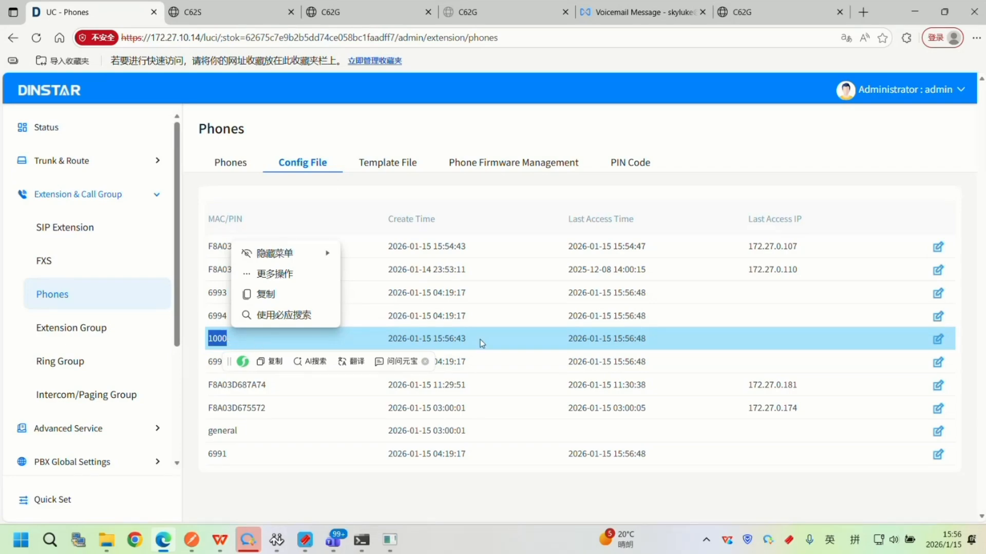
left_click_drag(483, 341, 376, 335)
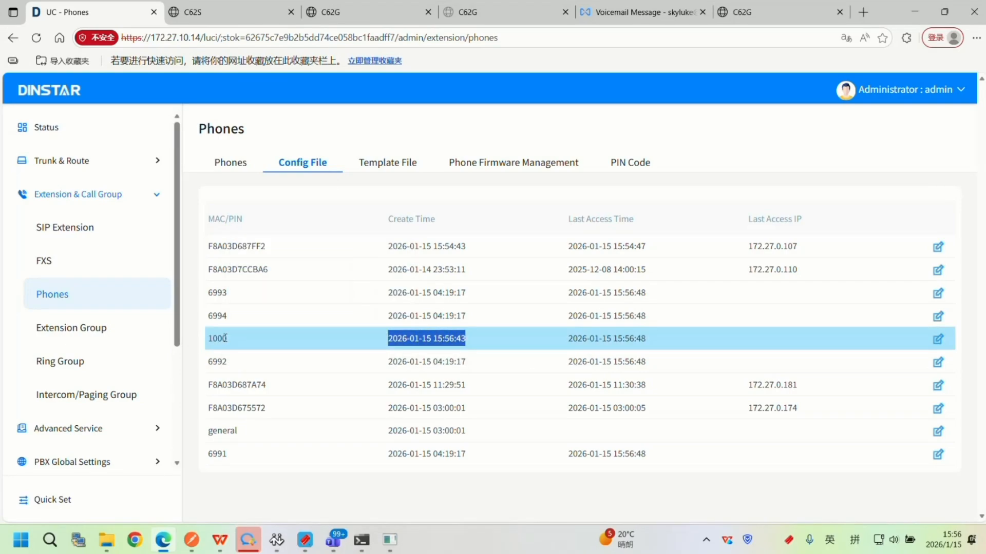
left_click_drag(225, 339, 235, 337)
left_click_drag(471, 338, 380, 342)
Enable the PIN Code status for phones, save it, and apply the configuration change.
left_click(630, 163)
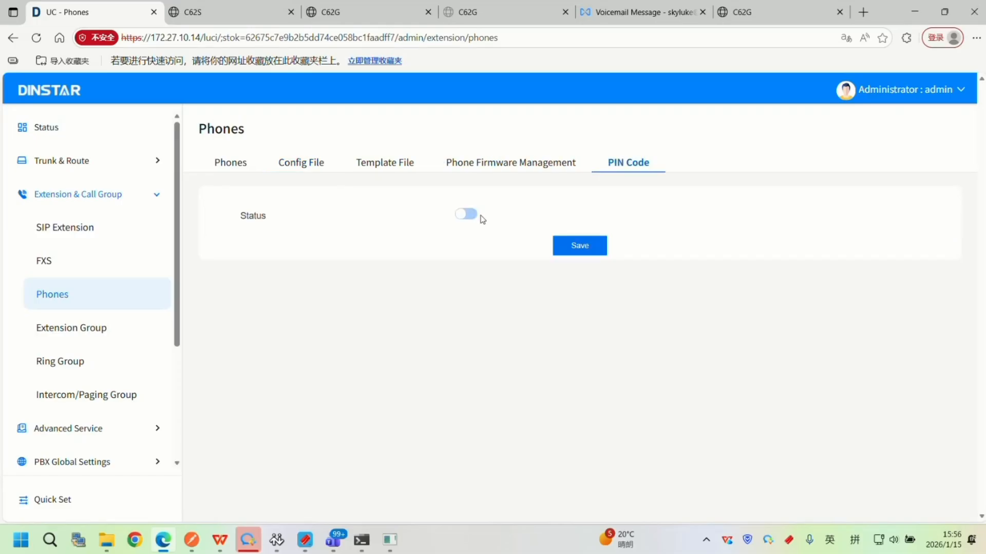
left_click(466, 216)
left_click(579, 247)
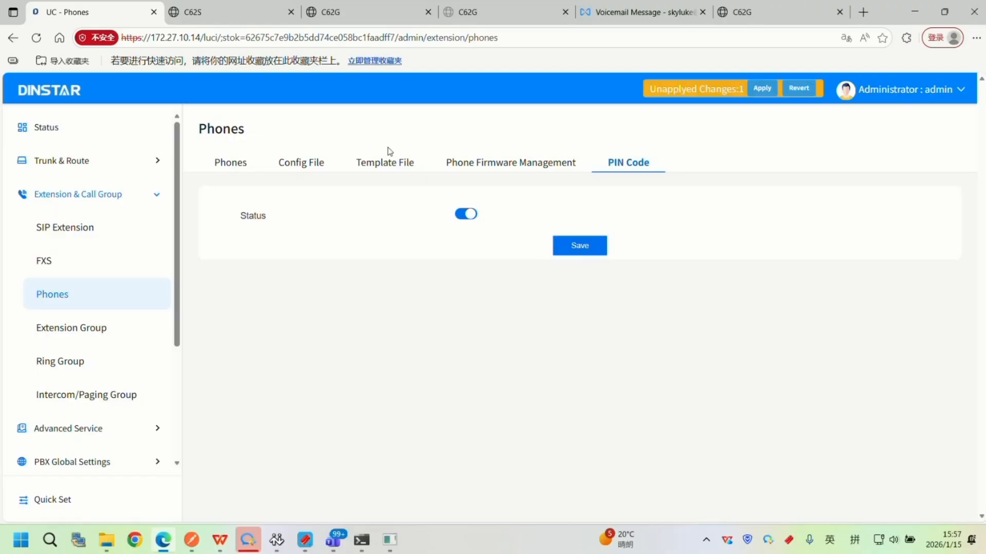
left_click(760, 95)
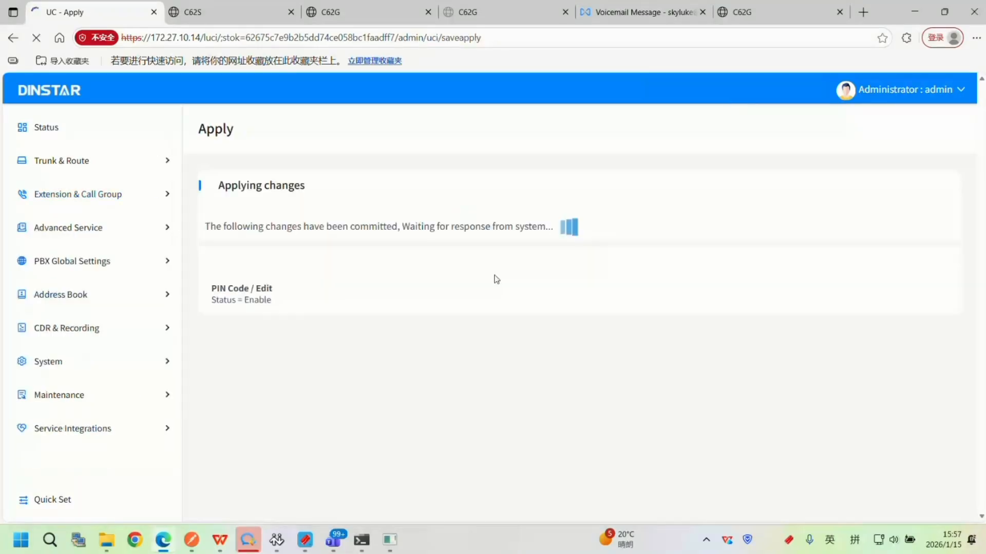
Switch to the WPS presentation and highlight the Auto Provision slide's instructions for entering a PIN on the phone.
left_click(219, 540)
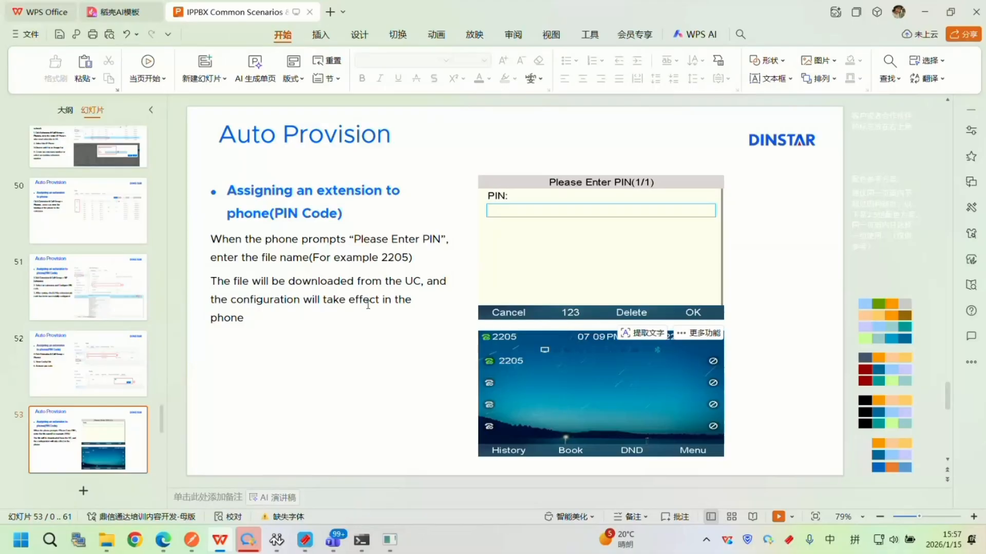
left_click_drag(258, 319, 211, 235)
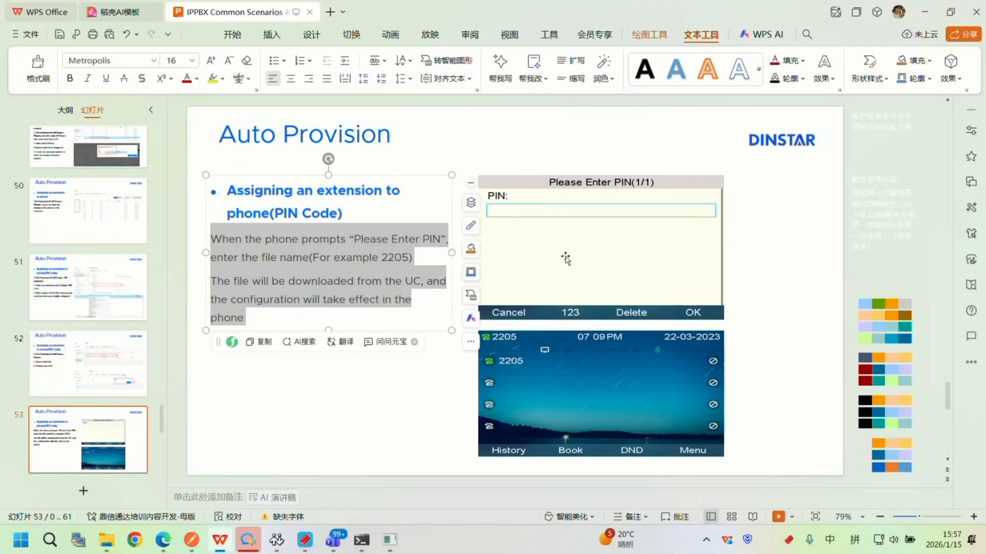
Advance to the API Workflow slide and start the slide show from it.
key("Page_Down")
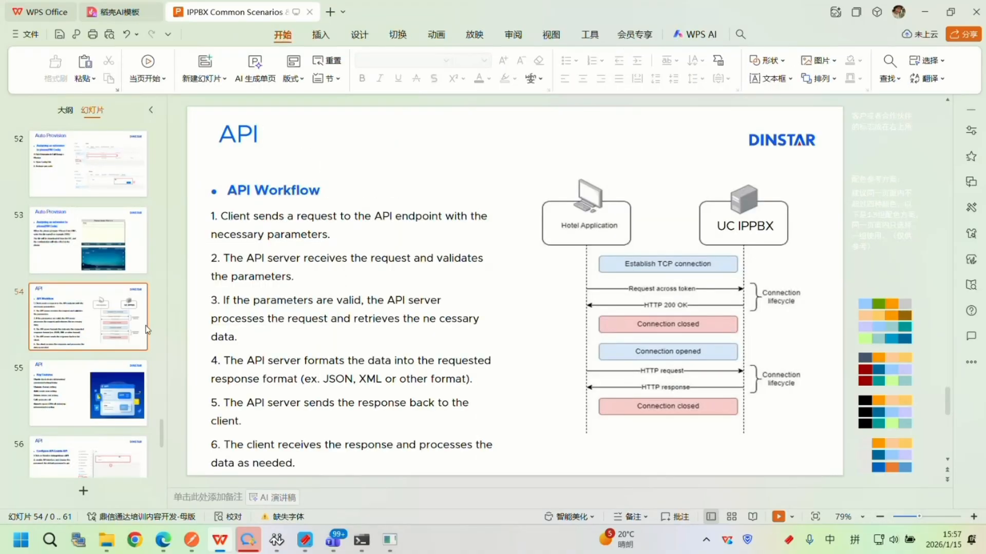
left_click(125, 255)
left_click(127, 308)
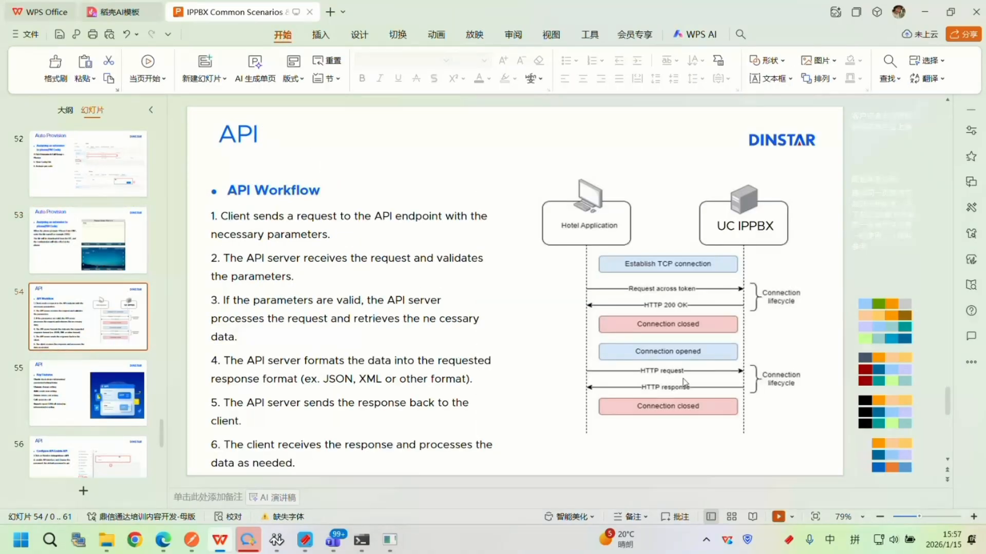
left_click(779, 517)
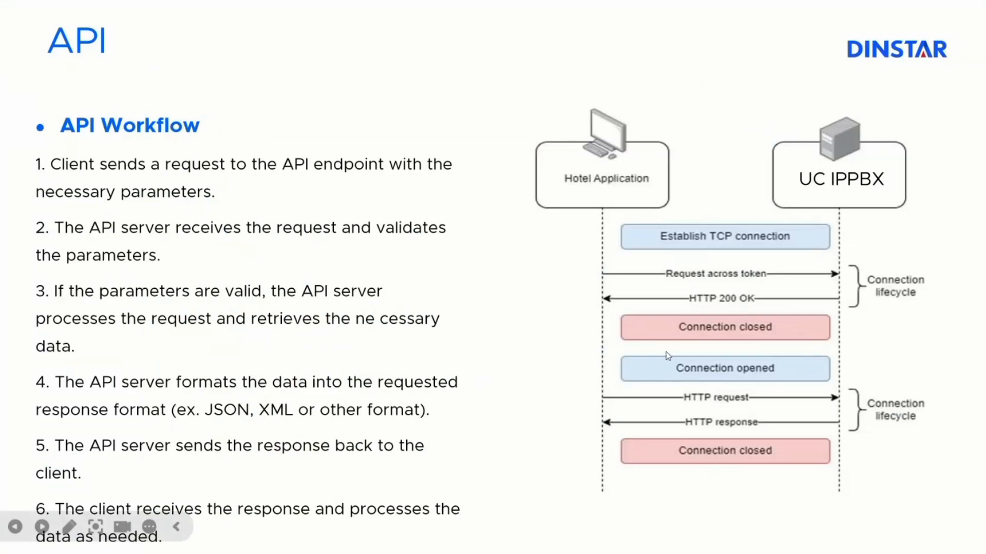